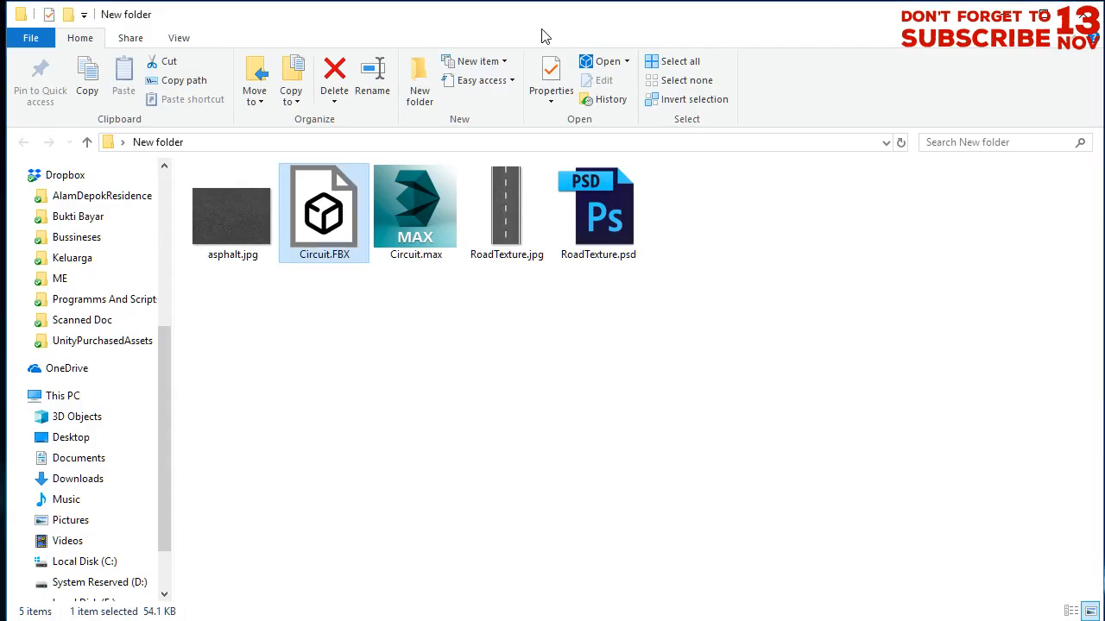
Import RoadTexture.jpg from the New folder window into the Unity project's Assets folder.
{"action": "double_click", "coordinate": [543, 17]}
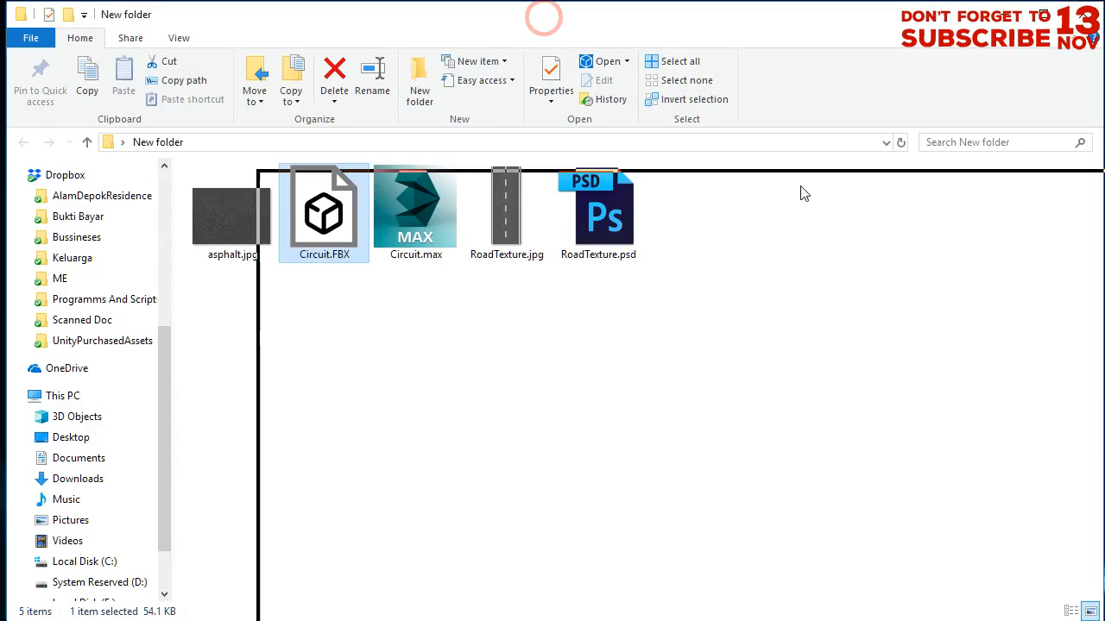
{"action": "left_click", "coordinate": [767, 389]}
{"action": "left_click_drag", "start_coordinate": [767, 379], "coordinate": [220, 456]}
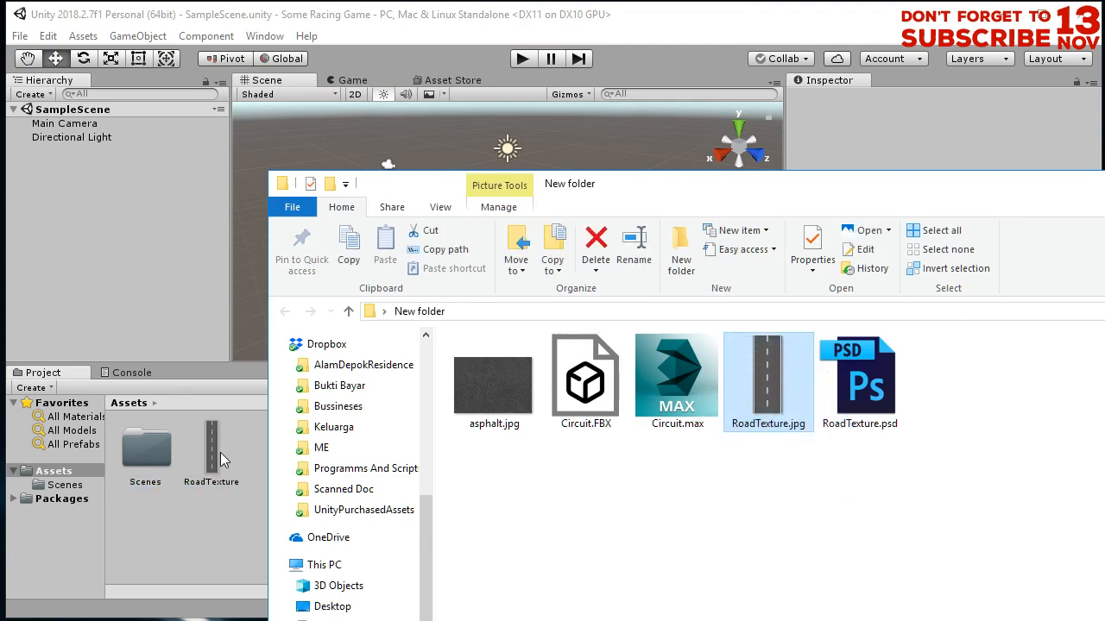
{"action": "left_click", "coordinate": [215, 448]}
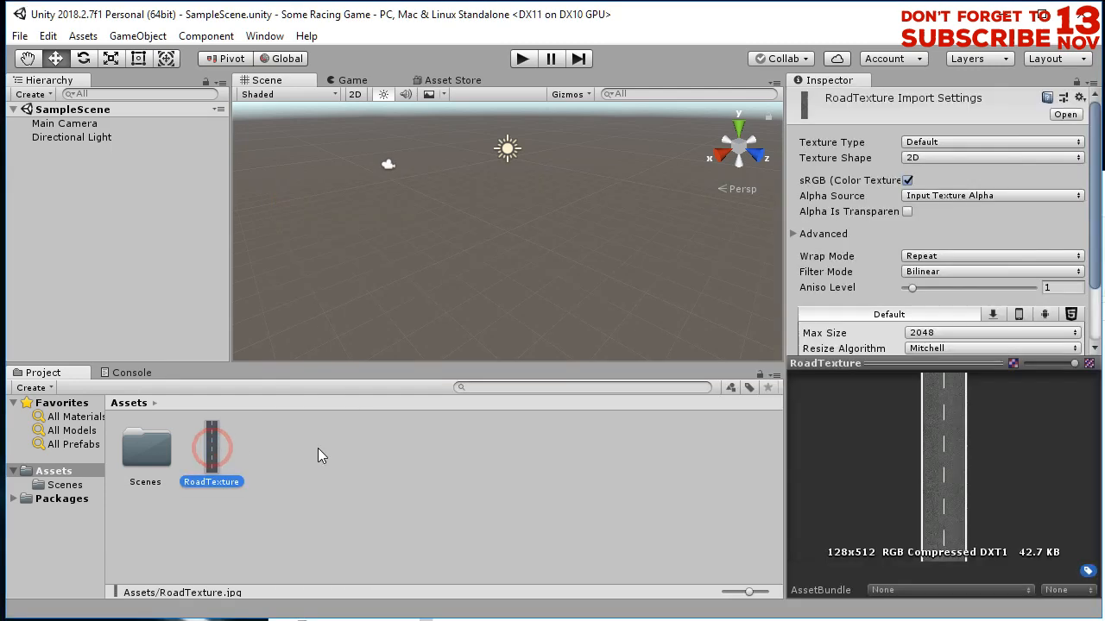
Import the Circuit.FBX model from the New folder window into the Unity project's Assets folder.
{"action": "key", "text": "alt+Tab"}
{"action": "left_click", "coordinate": [711, 515]}
{"action": "left_click", "coordinate": [715, 493]}
{"action": "left_click", "coordinate": [602, 368]}
{"action": "left_click", "coordinate": [617, 507]}
{"action": "left_click_drag", "start_coordinate": [597, 377], "coordinate": [213, 536]}
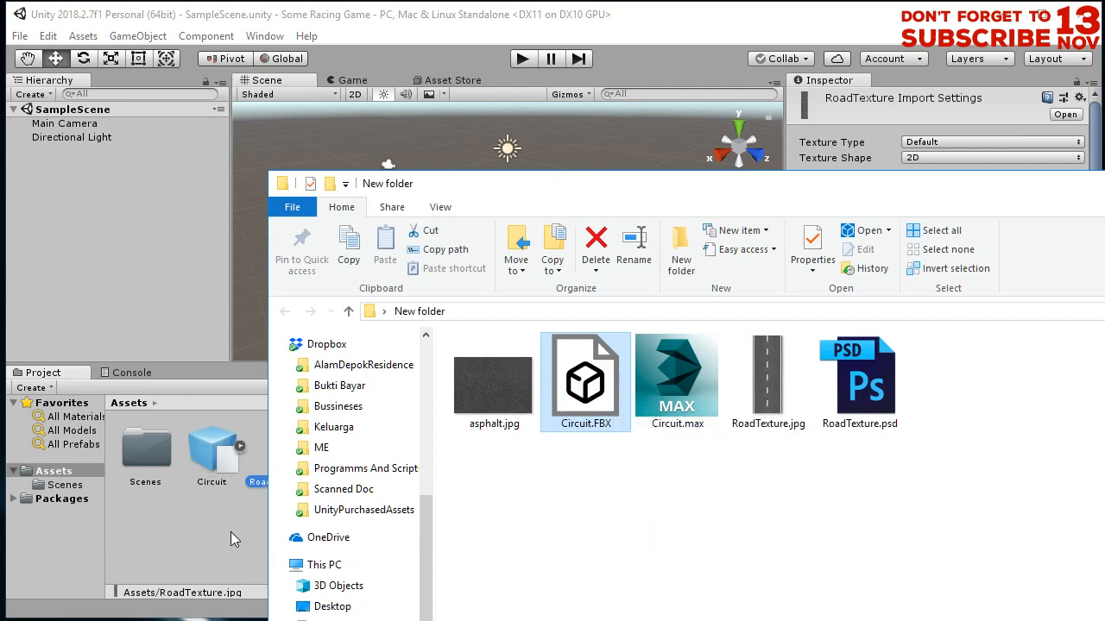
{"action": "left_click", "coordinate": [227, 537]}
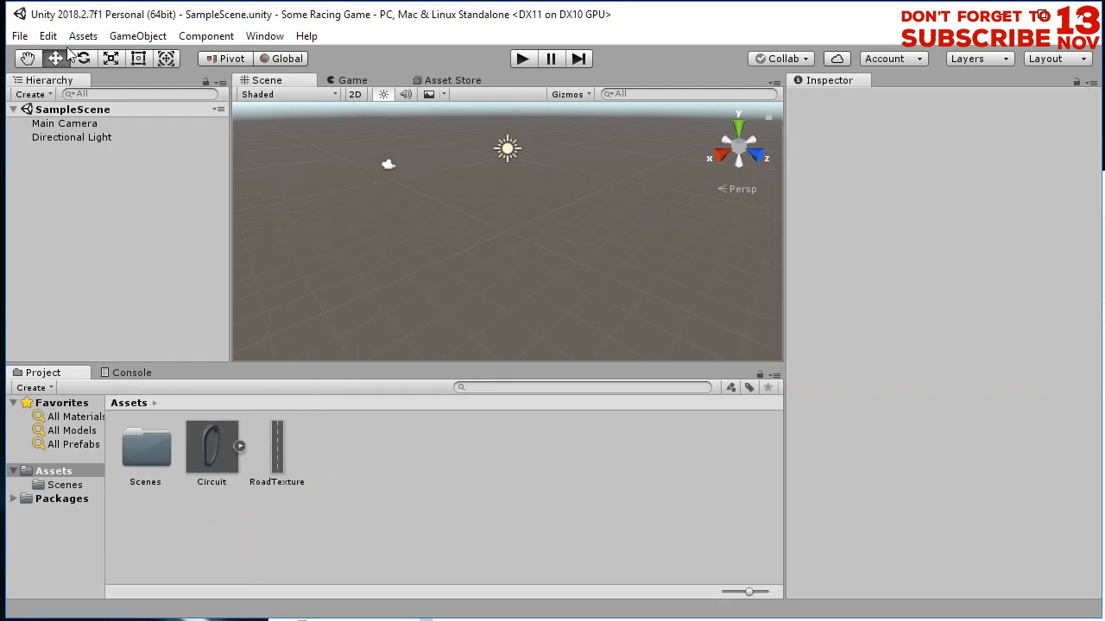
Rename the SampleScene asset in the Scenes folder as MainScene.
{"action": "left_click", "coordinate": [75, 110]}
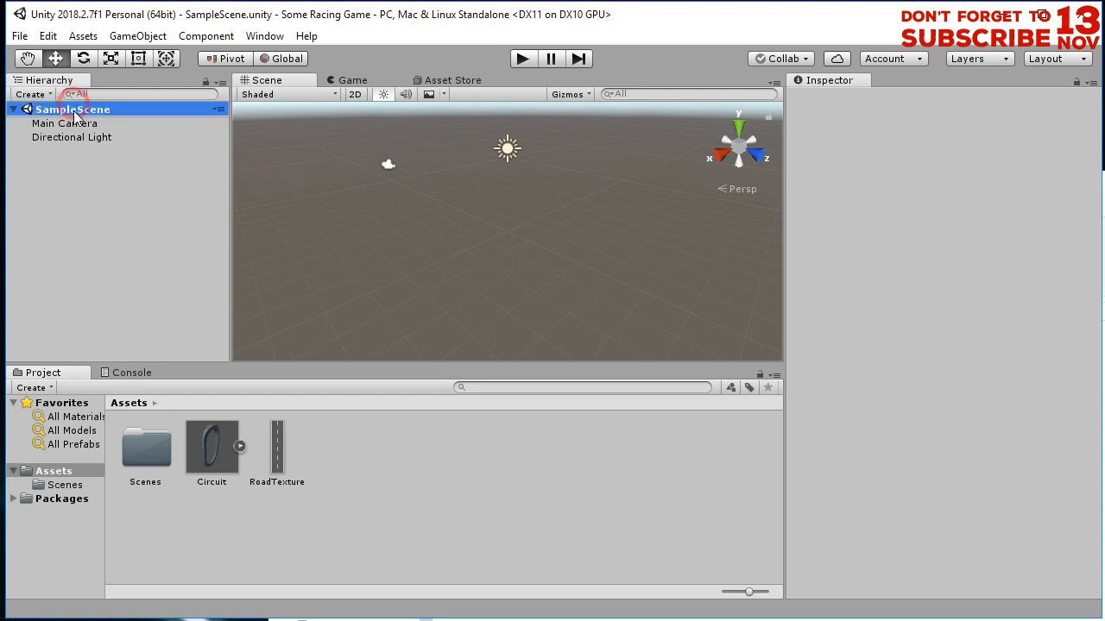
{"action": "double_click", "coordinate": [145, 447]}
{"action": "left_click", "coordinate": [147, 483]}
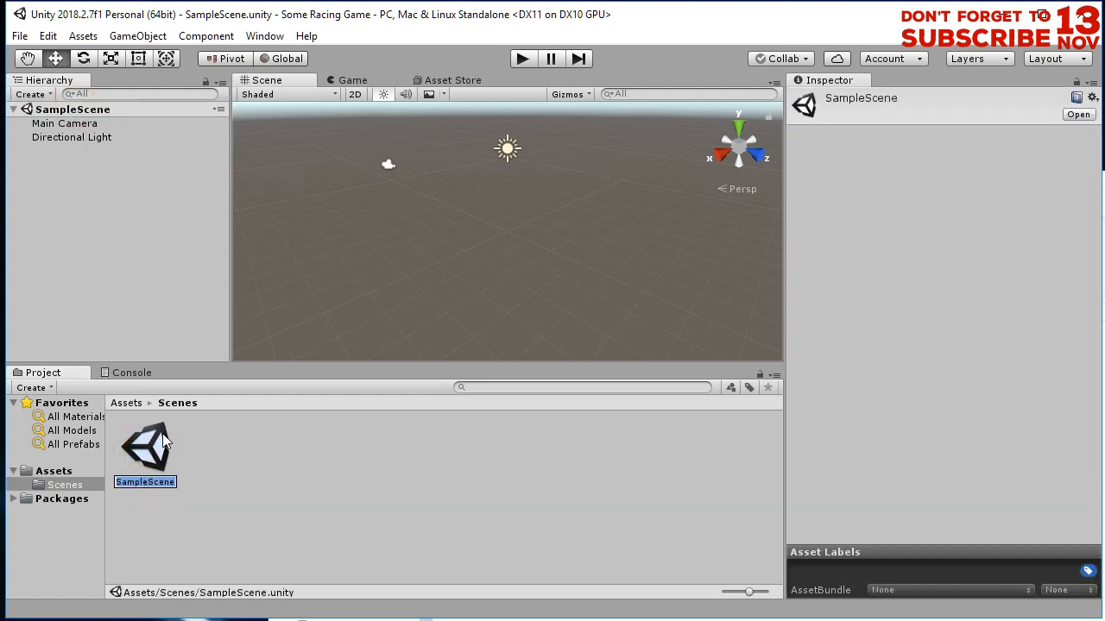
{"action": "left_click", "coordinate": [137, 243]}
{"action": "left_click", "coordinate": [19, 36]}
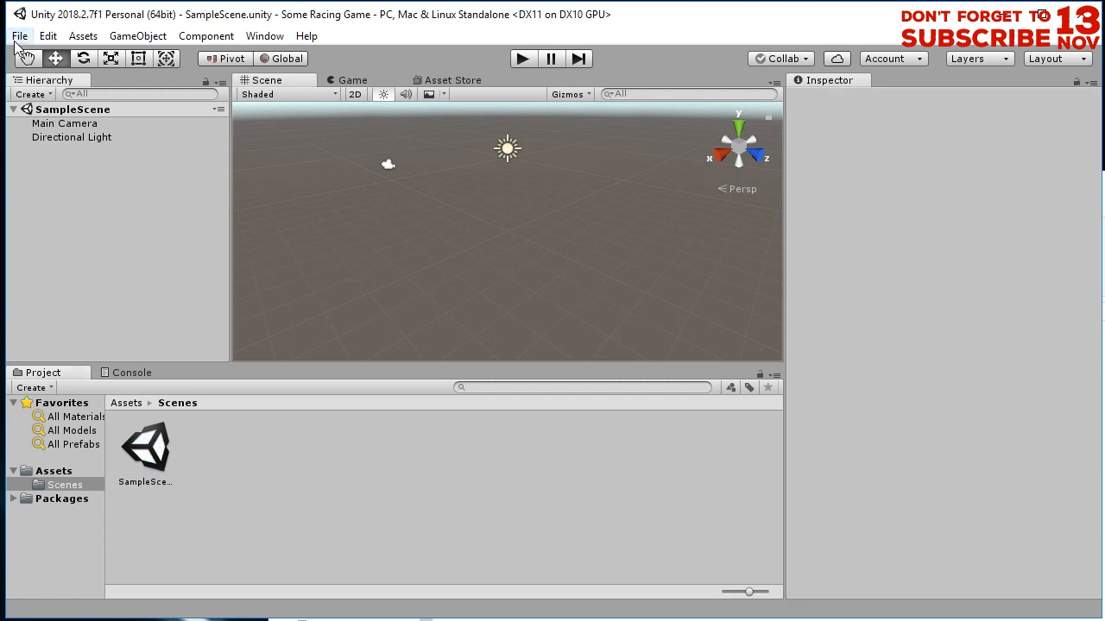
{"action": "left_click", "coordinate": [60, 100]}
{"action": "left_click", "coordinate": [151, 484]}
{"action": "left_click", "coordinate": [151, 485]}
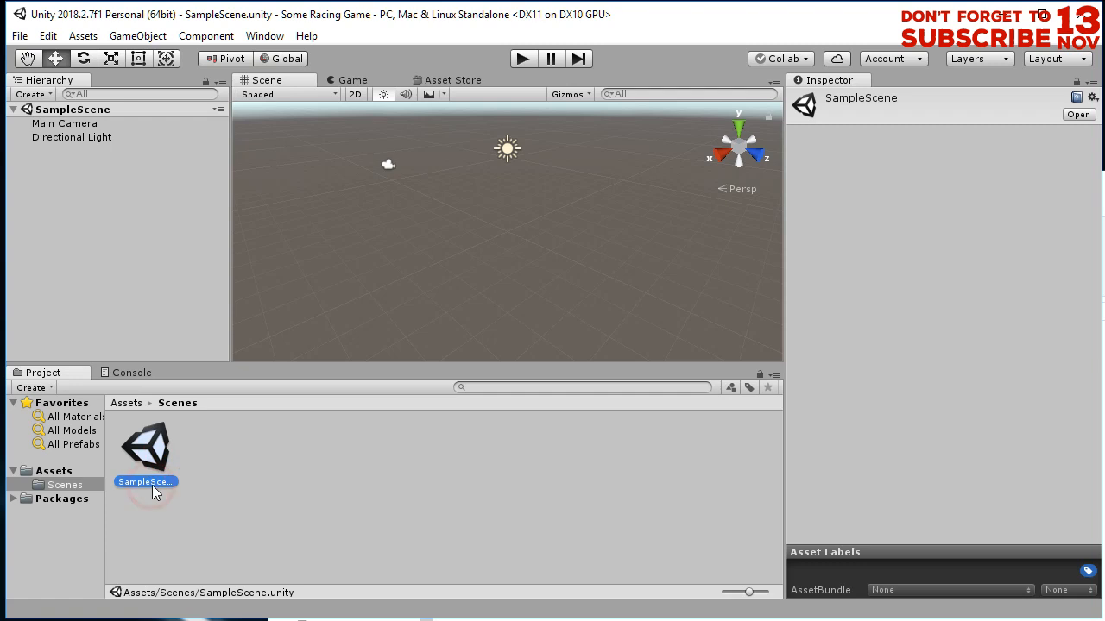
{"action": "type", "text": "MainScene"}
{"action": "key", "text": "Return"}
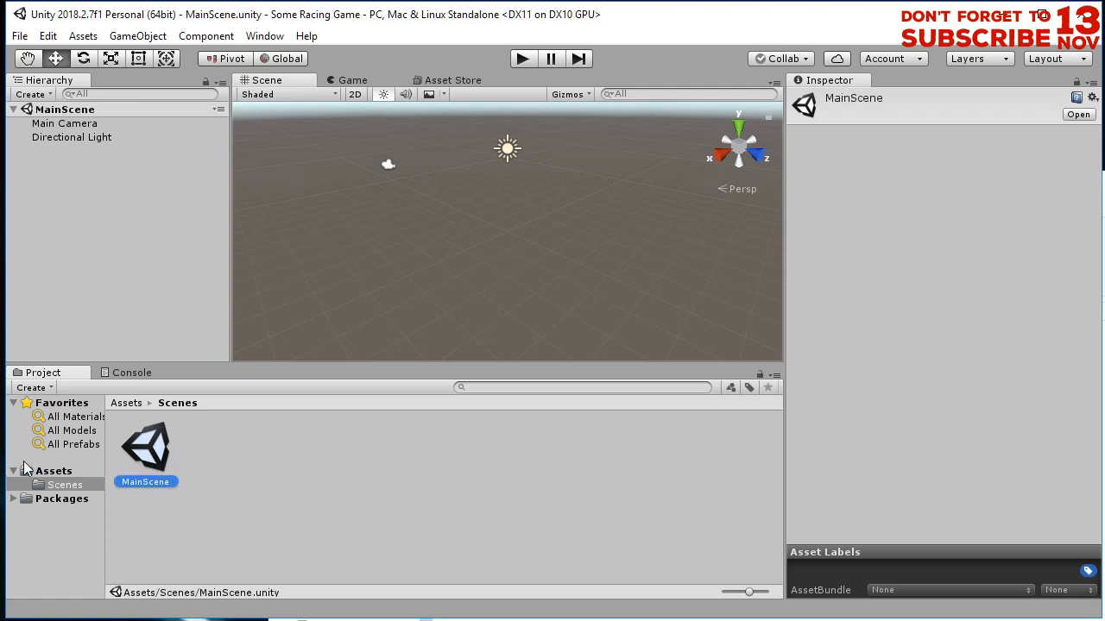
Add the Circuit model from the Assets folder to the MainScene hierarchy.
{"action": "left_click", "coordinate": [126, 403]}
{"action": "left_click", "coordinate": [321, 507]}
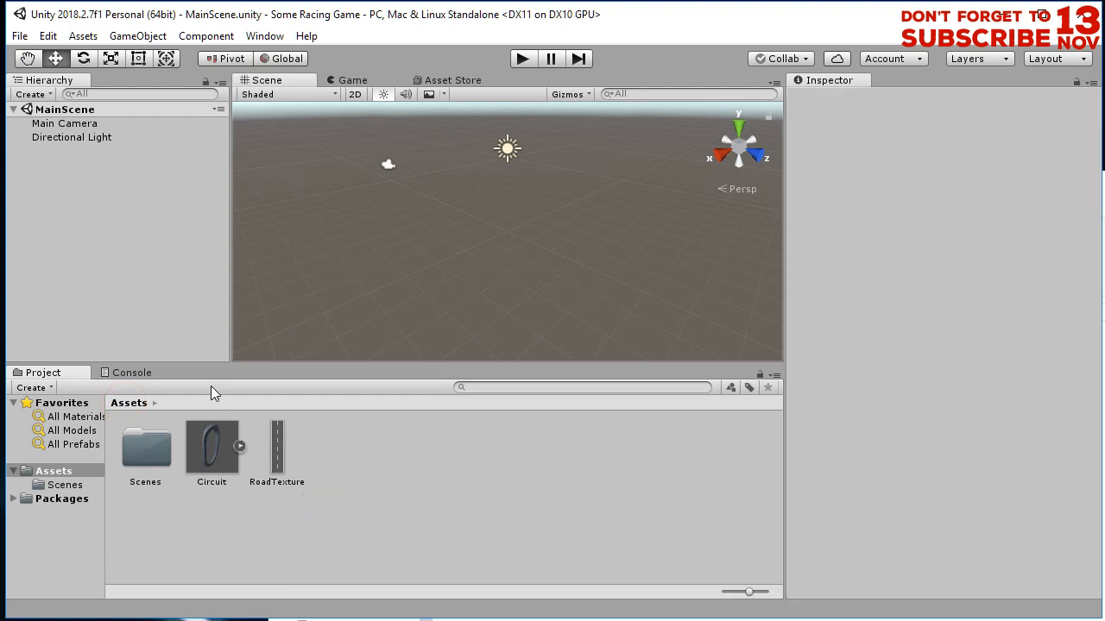
{"action": "left_click", "coordinate": [331, 525]}
{"action": "left_click_drag", "start_coordinate": [207, 451], "coordinate": [115, 230]}
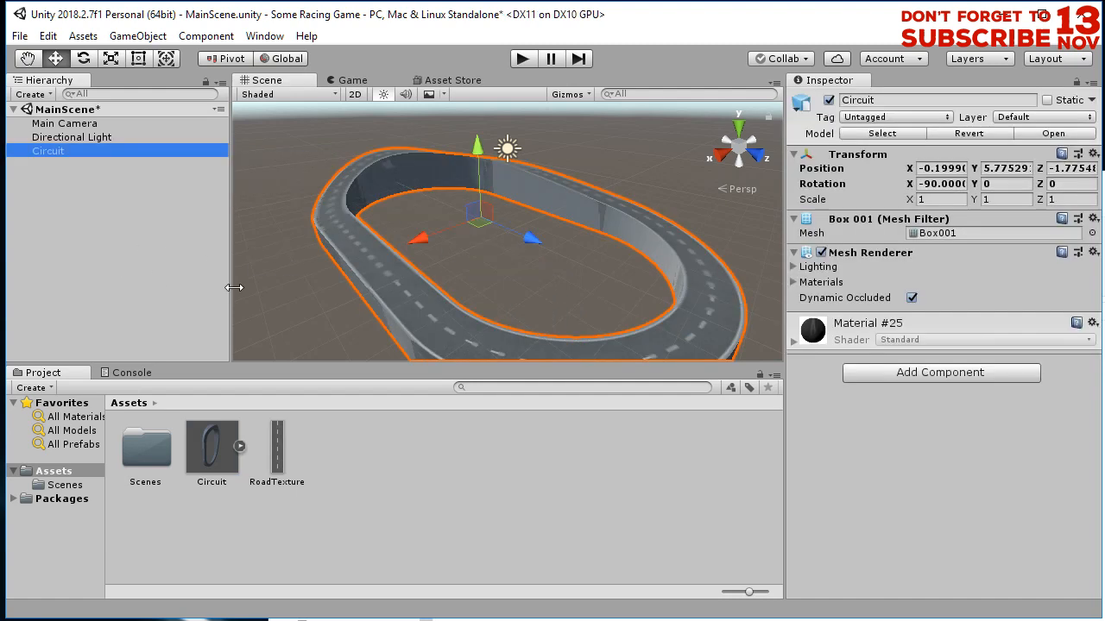
Set the Circuit object's position to X 0, Y 0, Z 0.
{"action": "left_click", "coordinate": [941, 168]}
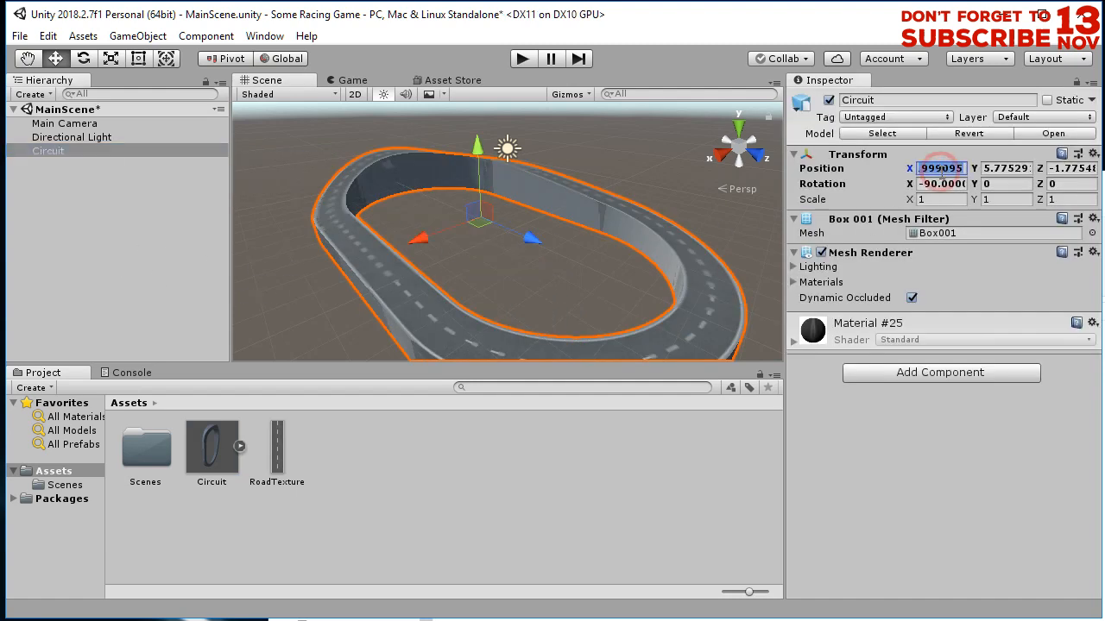
{"action": "type", "text": "-0.0"}
{"action": "key", "text": "Tab"}
{"action": "type", "text": "0"}
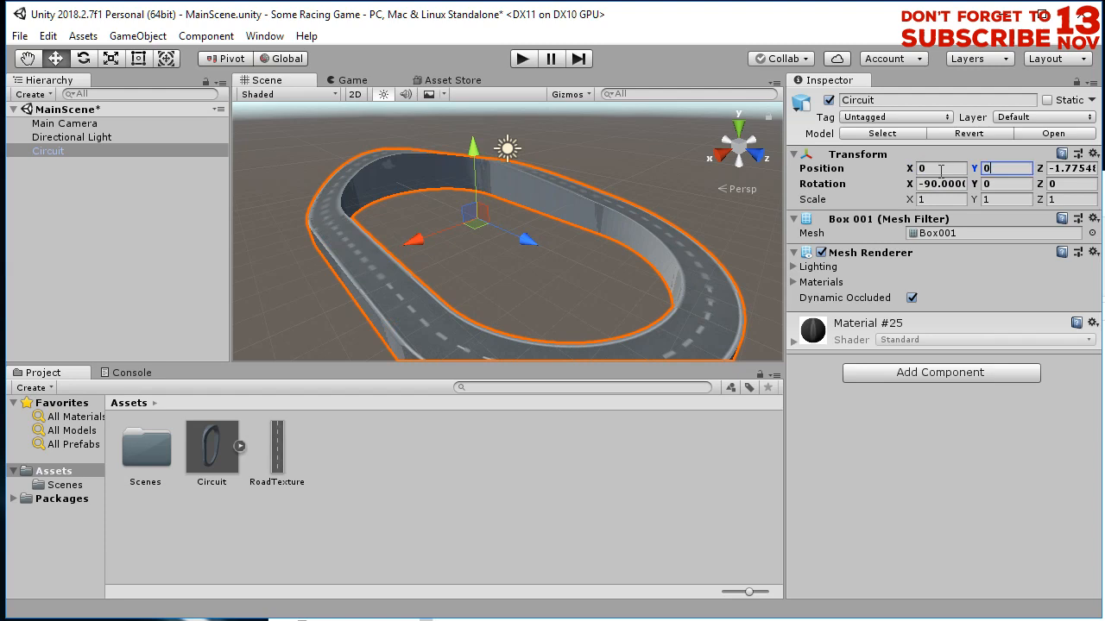
{"action": "key", "text": "Tab"}
{"action": "type", "text": "0"}
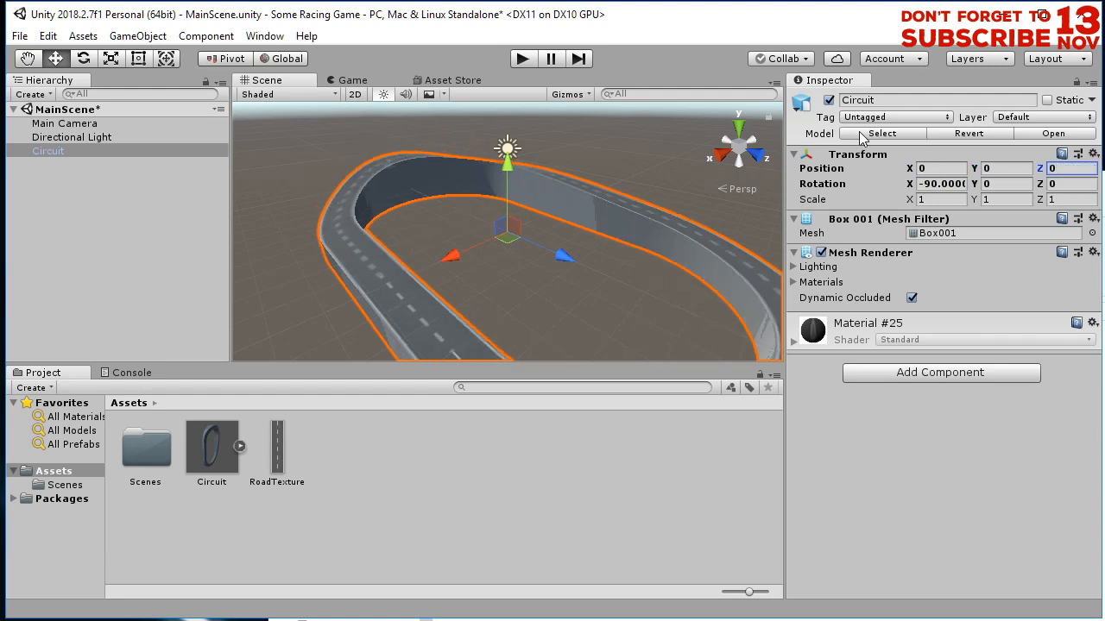
Examine the circuit's road surface and side walls from several angles and distances in the scene.
{"action": "left_click", "coordinate": [505, 300]}
{"action": "left_click_drag", "start_coordinate": [402, 301], "coordinate": [575, 251], "text": "alt"}
{"action": "middle_click_drag", "start_coordinate": [667, 299], "coordinate": [577, 252]}
{"action": "left_click_drag", "start_coordinate": [584, 264], "coordinate": [556, 304], "text": "alt"}
{"action": "middle_click_drag", "start_coordinate": [406, 216], "coordinate": [533, 214]}
{"action": "left_click_drag", "start_coordinate": [534, 214], "coordinate": [633, 286], "text": "alt"}
{"action": "scroll", "coordinate": [366, 243], "scroll_direction": "down", "scroll_amount": 2}
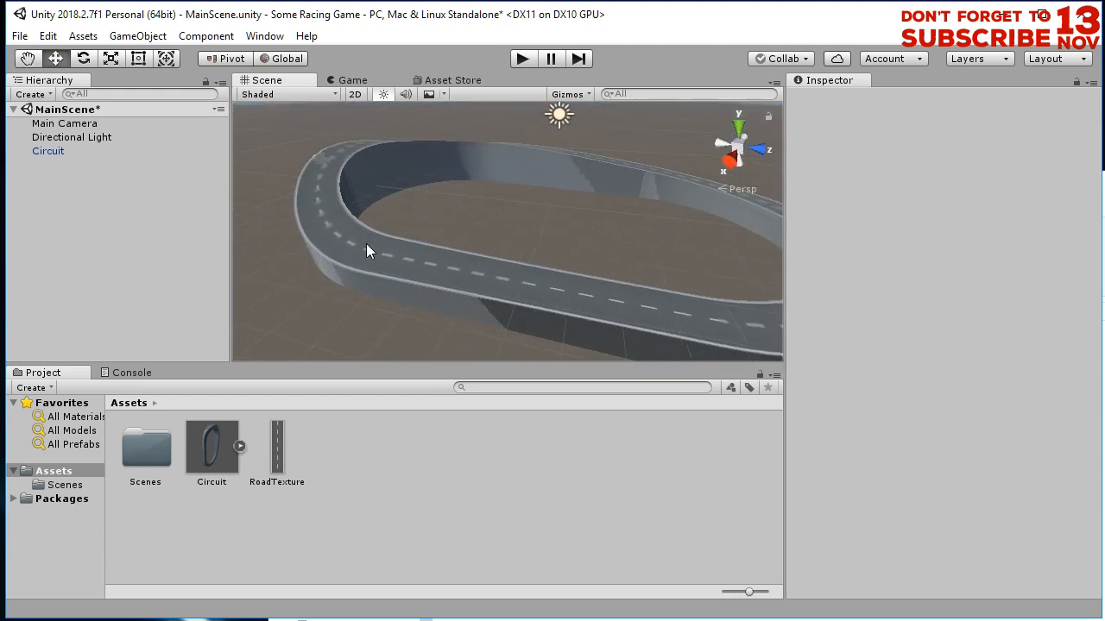
{"action": "scroll", "coordinate": [370, 292], "scroll_direction": "up", "scroll_amount": 4}
{"action": "left_click_drag", "start_coordinate": [338, 295], "coordinate": [797, 216], "text": "alt"}
{"action": "left_click_drag", "start_coordinate": [563, 198], "coordinate": [319, 283], "text": "alt"}
{"action": "left_click_drag", "start_coordinate": [648, 282], "coordinate": [478, 287], "text": "alt"}
{"action": "left_click_drag", "start_coordinate": [645, 320], "coordinate": [525, 296], "text": "alt"}
{"action": "scroll", "coordinate": [526, 296], "scroll_direction": "down", "scroll_amount": 2}
{"action": "middle_click_drag", "start_coordinate": [567, 314], "coordinate": [472, 255]}
{"action": "scroll", "coordinate": [452, 269], "scroll_direction": "down", "scroll_amount": 2}
{"action": "scroll", "coordinate": [452, 269], "scroll_direction": "down", "scroll_amount": 8}
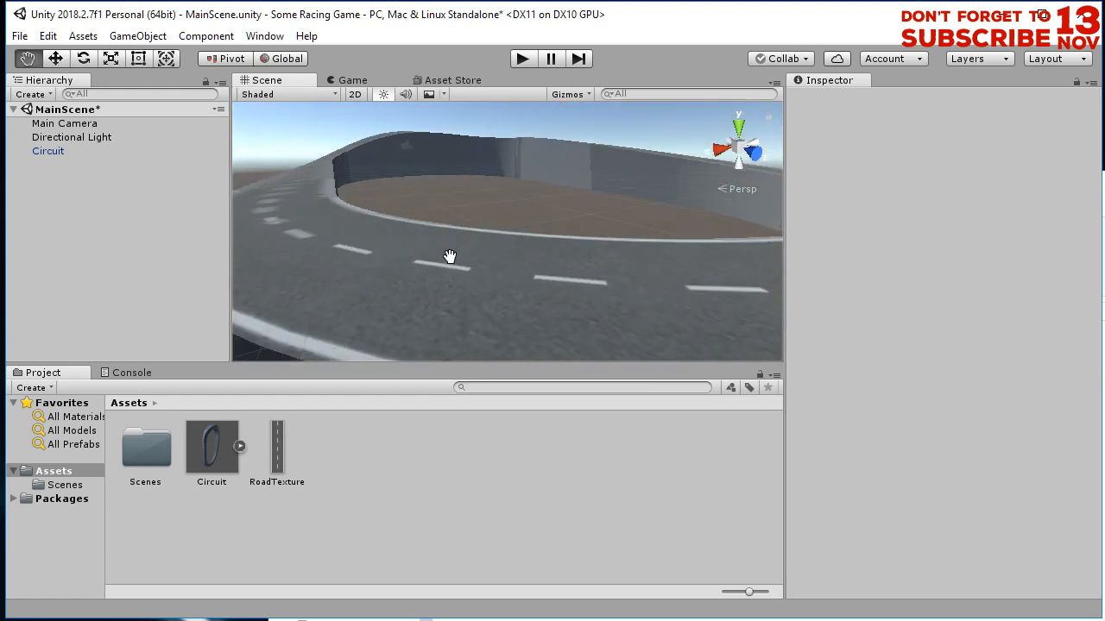
{"action": "scroll", "coordinate": [455, 276], "scroll_direction": "up", "scroll_amount": 1}
{"action": "left_click_drag", "start_coordinate": [429, 283], "coordinate": [367, 458], "text": "alt"}
Create a new material in the Assets folder, keeping its default name.
{"action": "left_click", "coordinate": [341, 475]}
{"action": "left_click", "coordinate": [401, 467]}
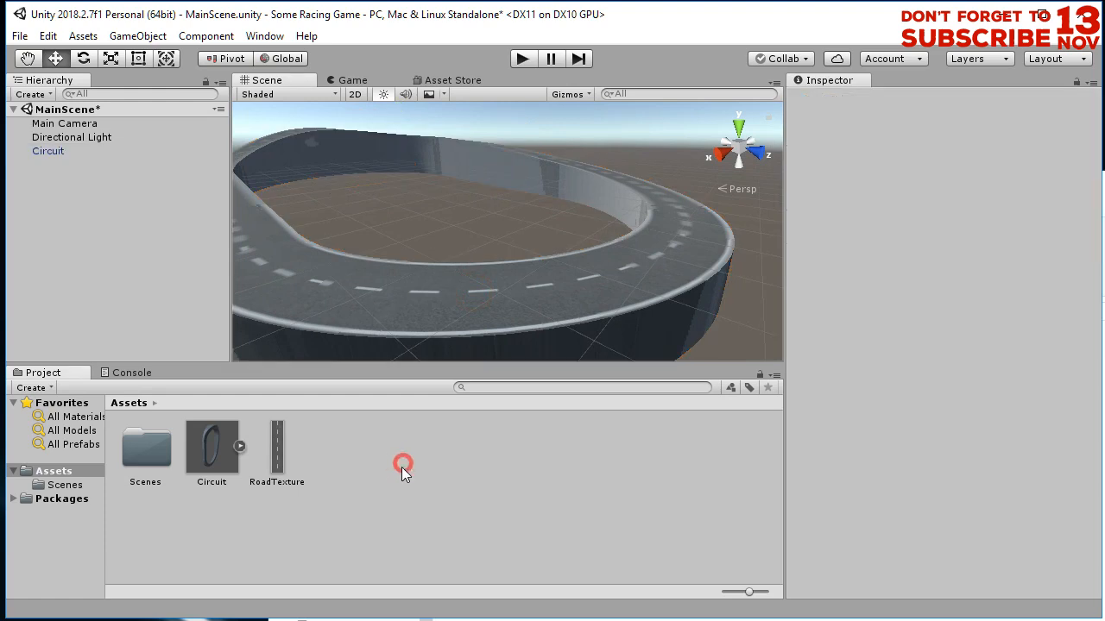
{"action": "right_click", "coordinate": [370, 470]}
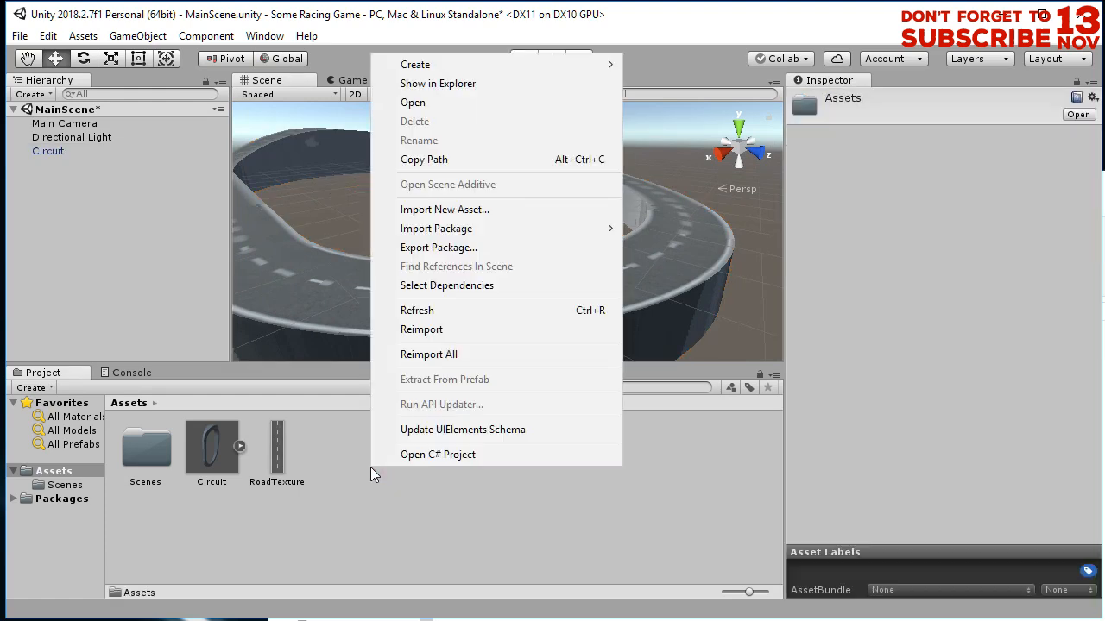
{"action": "left_click", "coordinate": [495, 62]}
{"action": "left_click", "coordinate": [666, 278]}
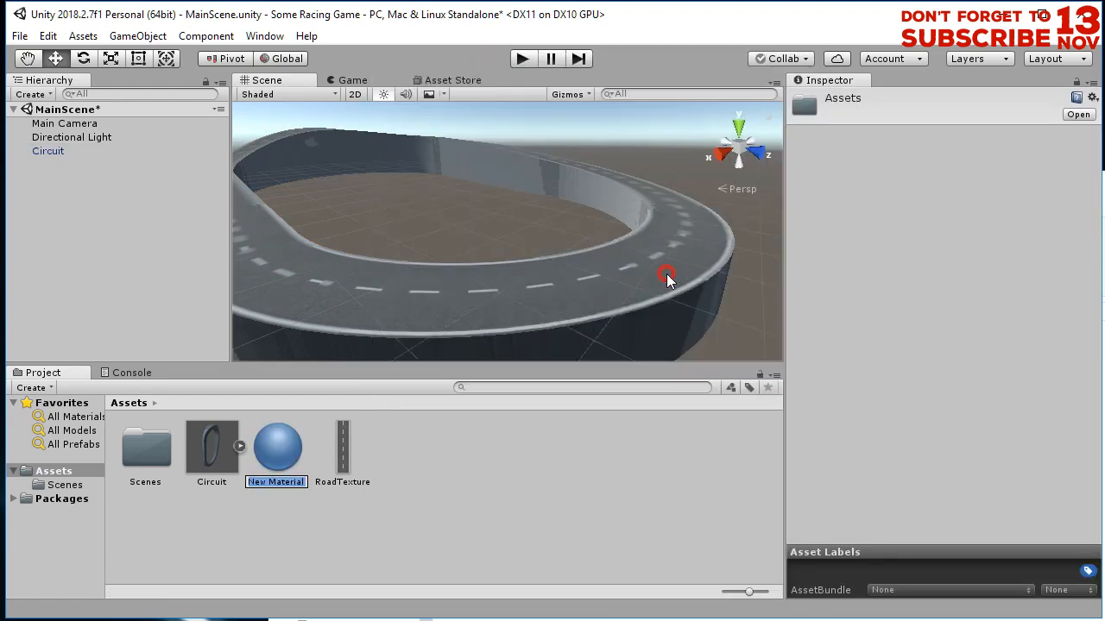
{"action": "left_click", "coordinate": [365, 490]}
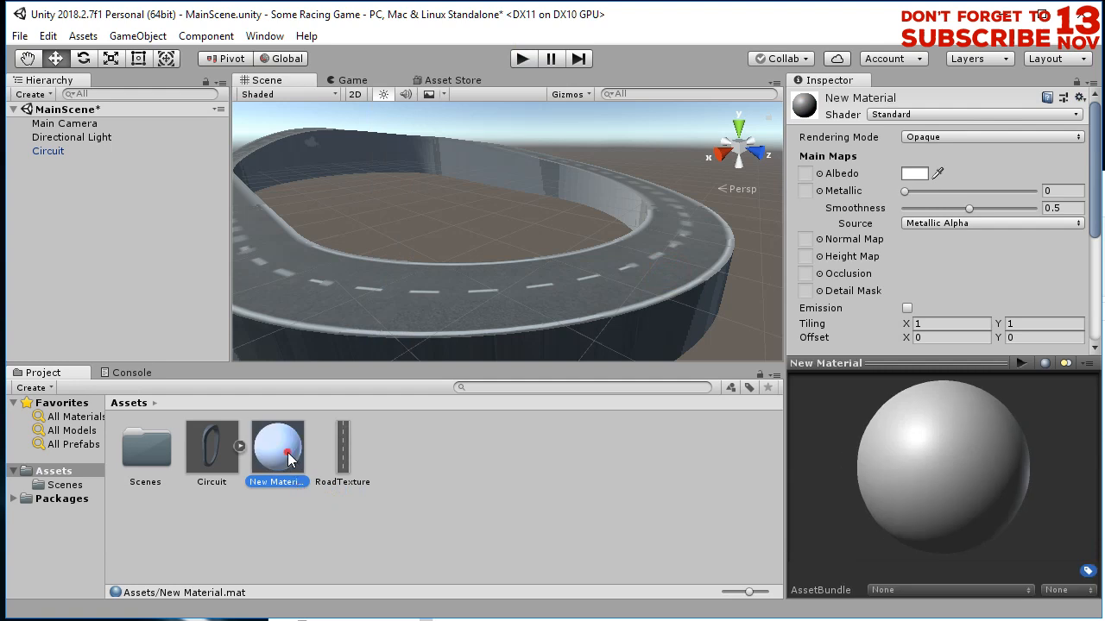
Assign RoadTexture as the new material's albedo map and set its shader to Legacy Shaders/Diffuse.
{"action": "left_click", "coordinate": [819, 174]}
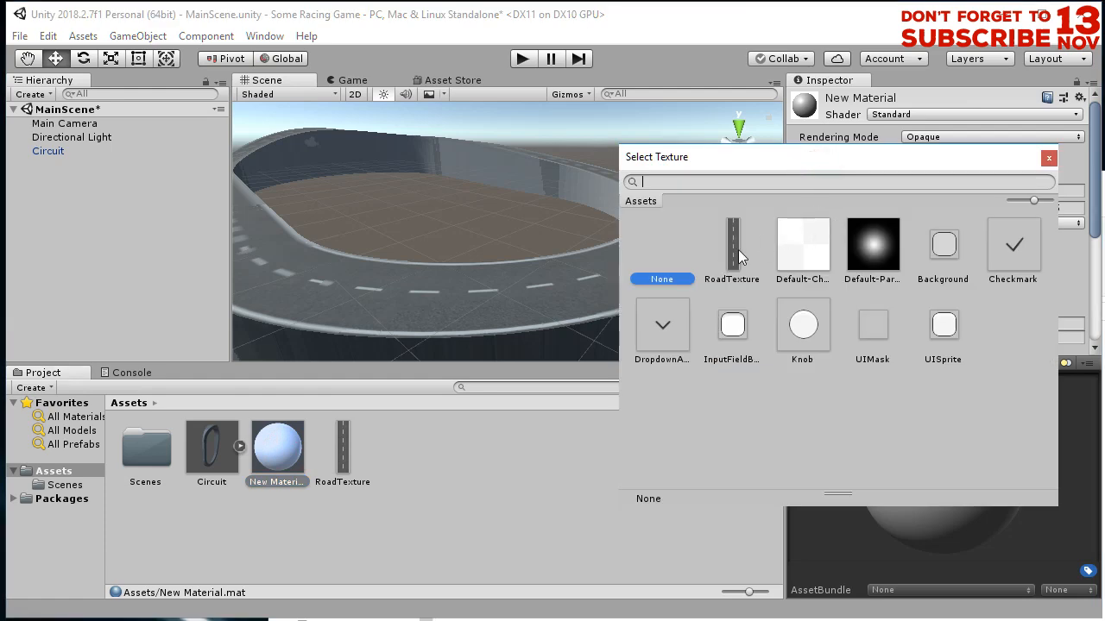
{"action": "left_click", "coordinate": [735, 247]}
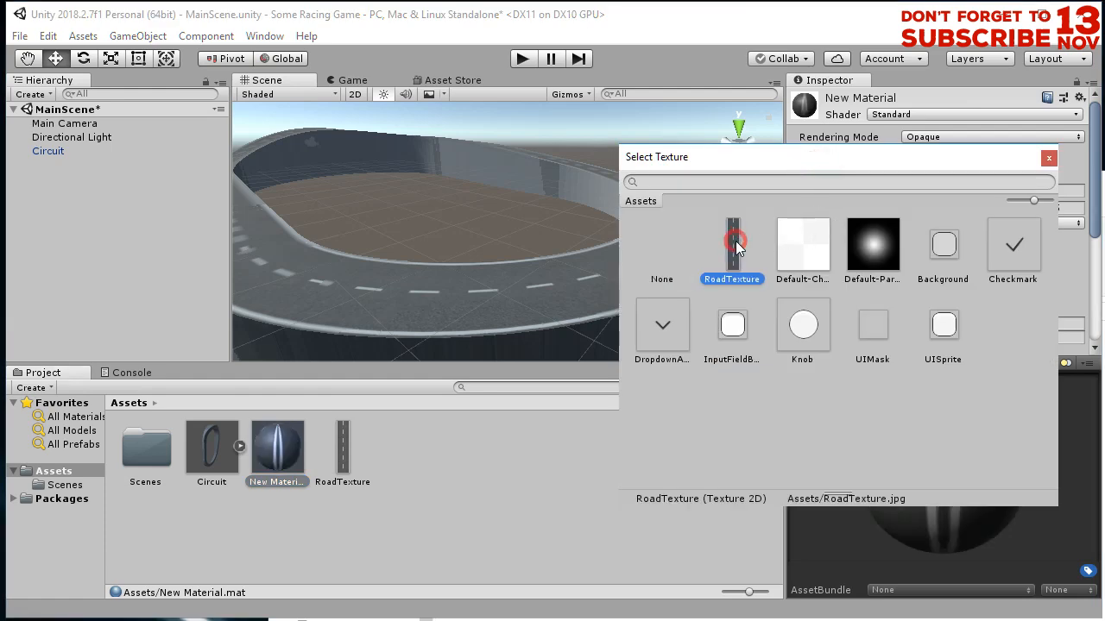
{"action": "left_click", "coordinate": [1047, 160]}
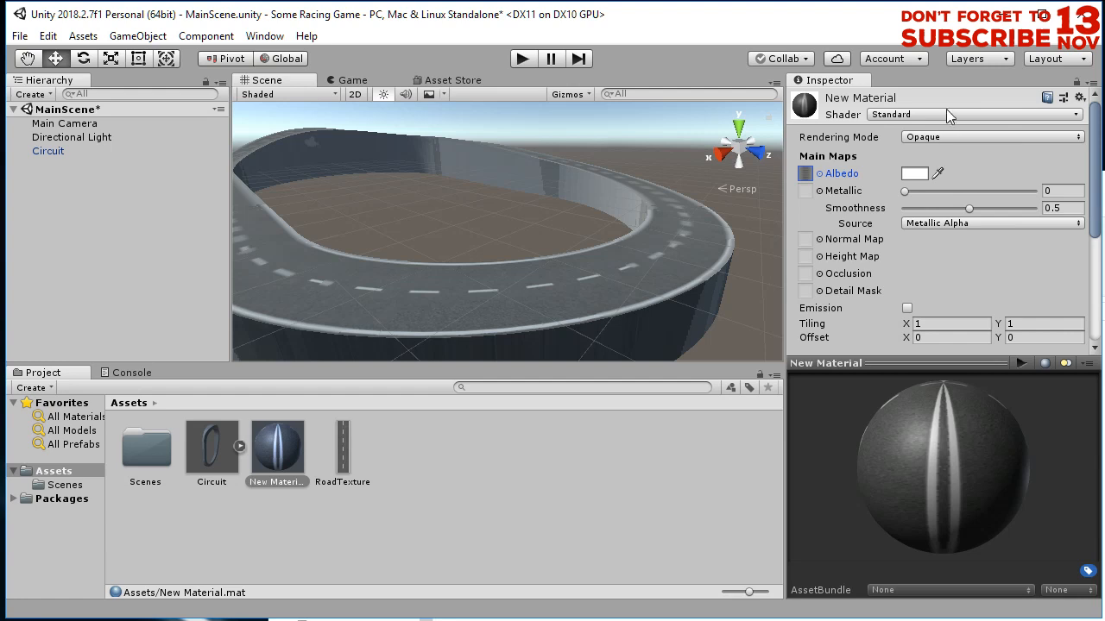
{"action": "left_click", "coordinate": [917, 114]}
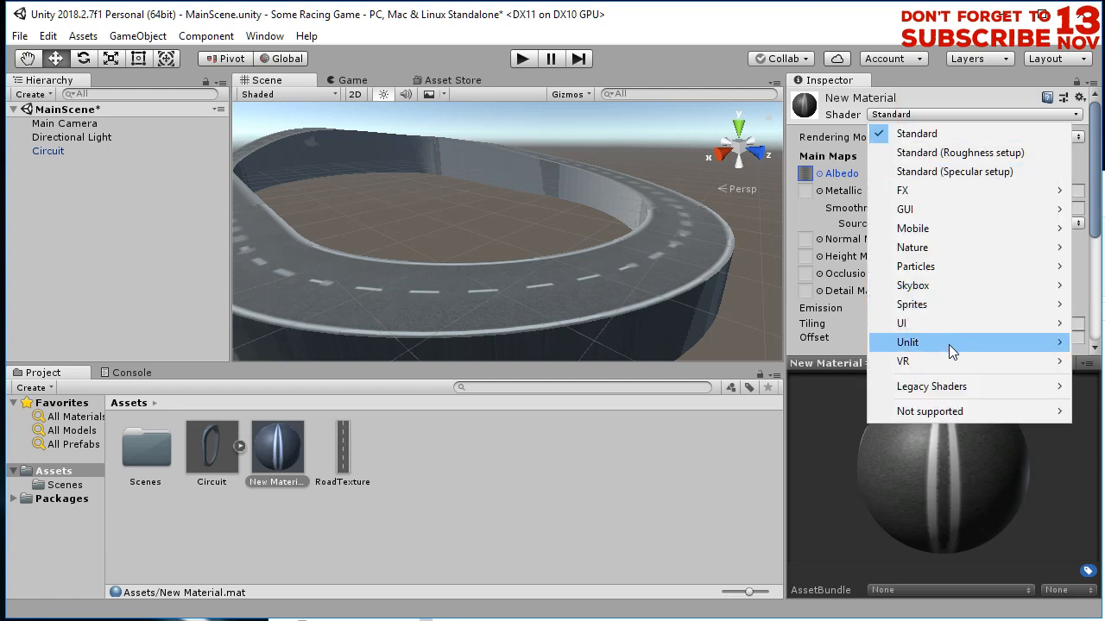
{"action": "mouse_move", "coordinate": [956, 393]}
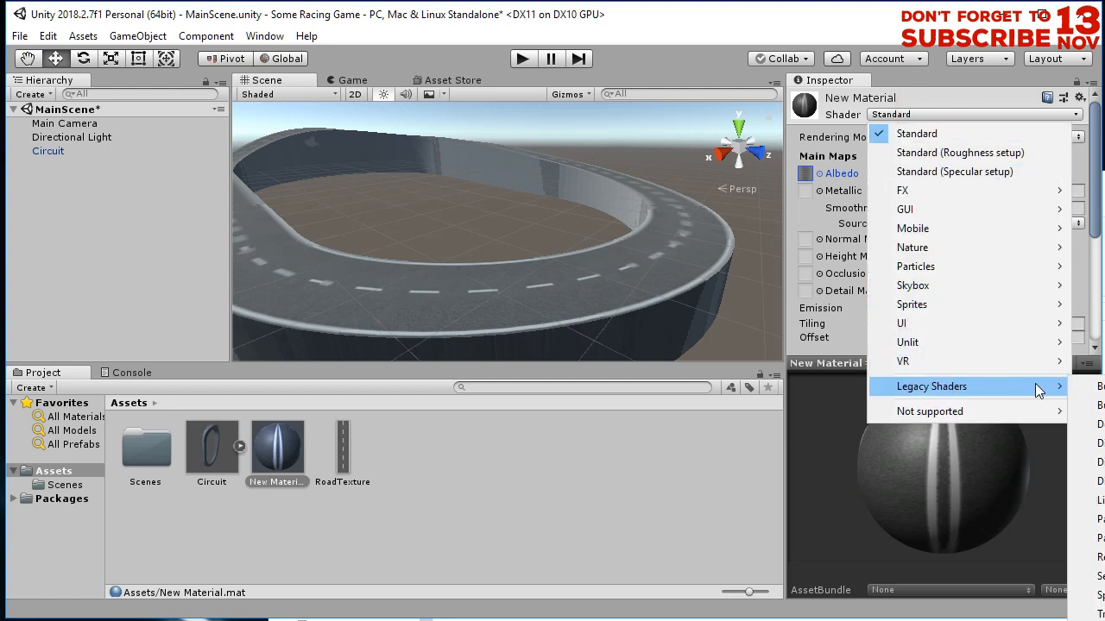
{"action": "left_click", "coordinate": [1090, 425]}
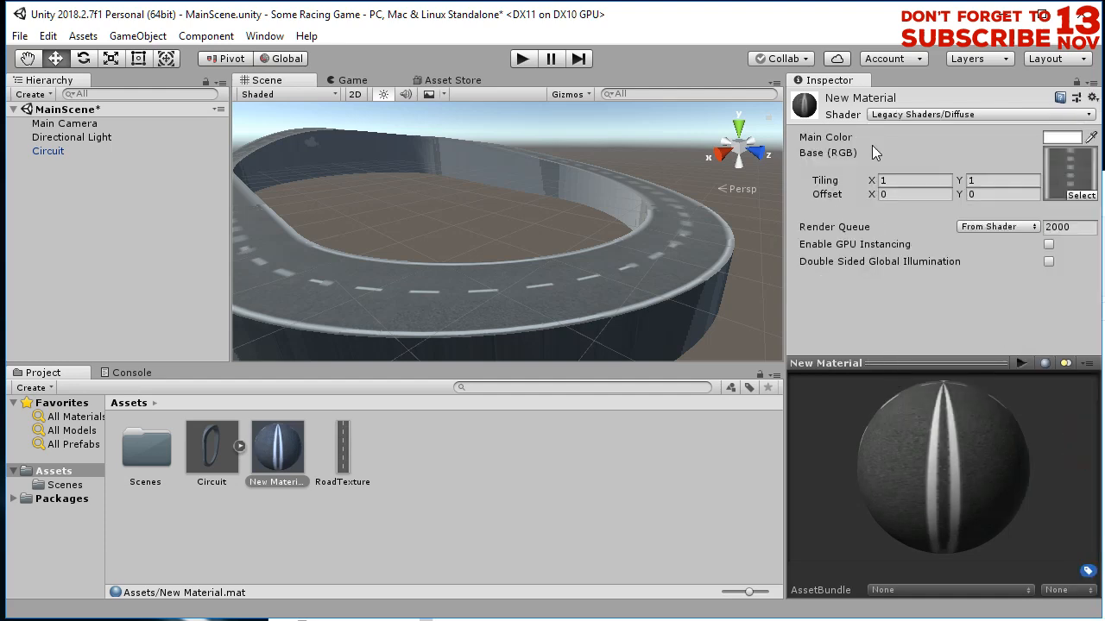
Apply the new material to the circuit track in the scene and check the track's material assignment.
{"action": "left_click", "coordinate": [395, 514]}
{"action": "left_click", "coordinate": [277, 440]}
{"action": "left_click_drag", "start_coordinate": [291, 463], "coordinate": [671, 196]}
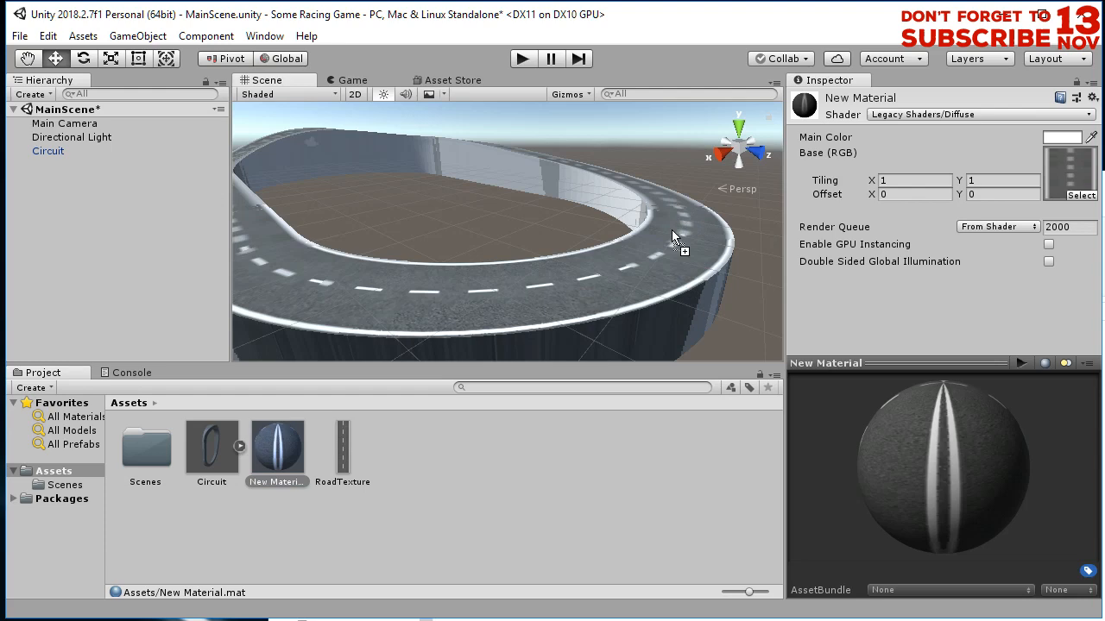
{"action": "left_click_drag", "start_coordinate": [586, 236], "coordinate": [517, 282], "text": "alt"}
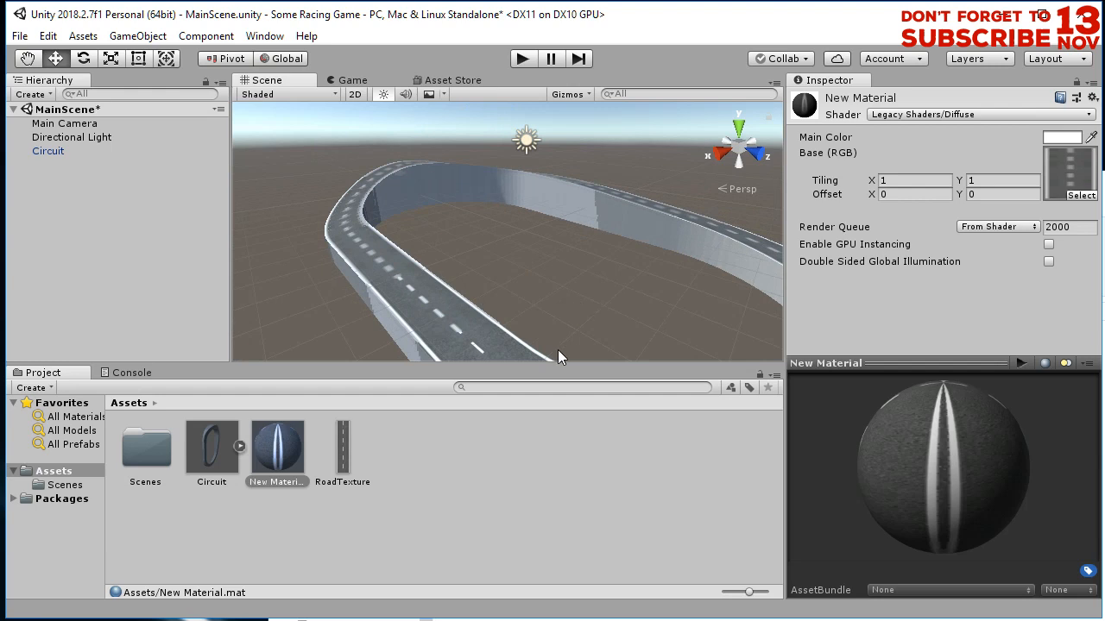
{"action": "left_click", "coordinate": [276, 452]}
{"action": "left_click", "coordinate": [465, 304]}
{"action": "left_click", "coordinate": [835, 425]}
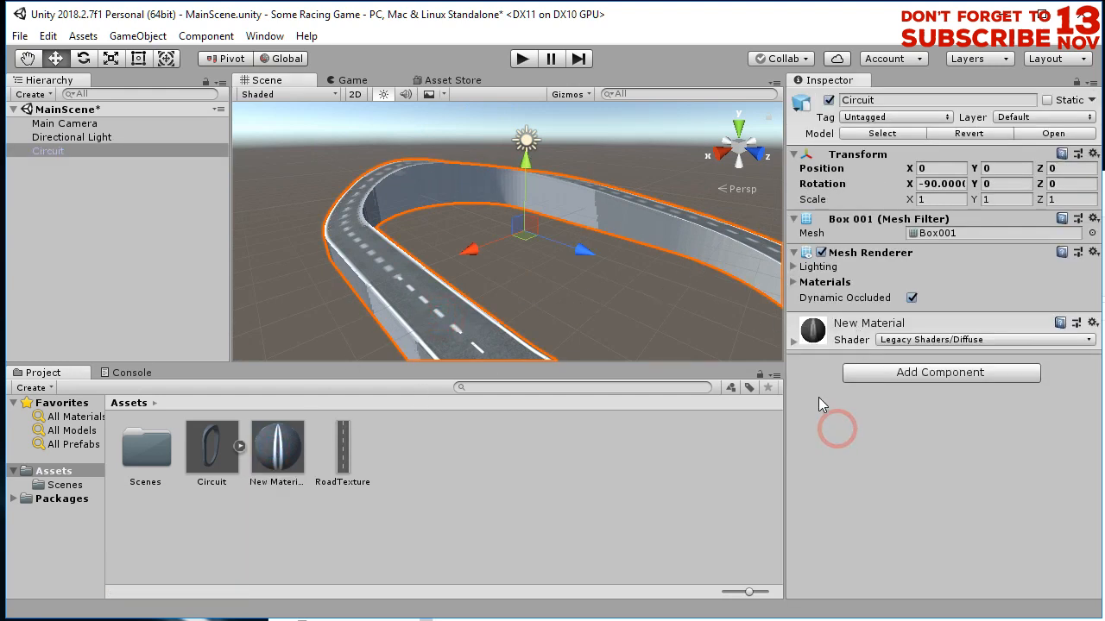
Rename the new material as Circuit Material.
{"action": "left_click", "coordinate": [282, 445]}
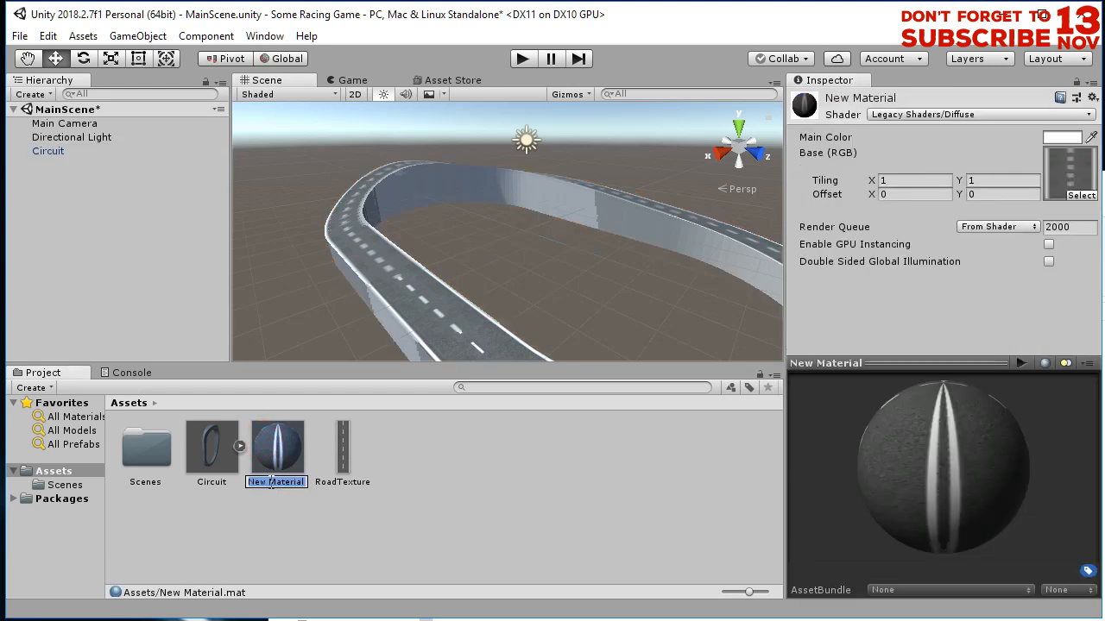
{"action": "type", "text": "C"}
{"action": "type", "text": "ircuit Material"}
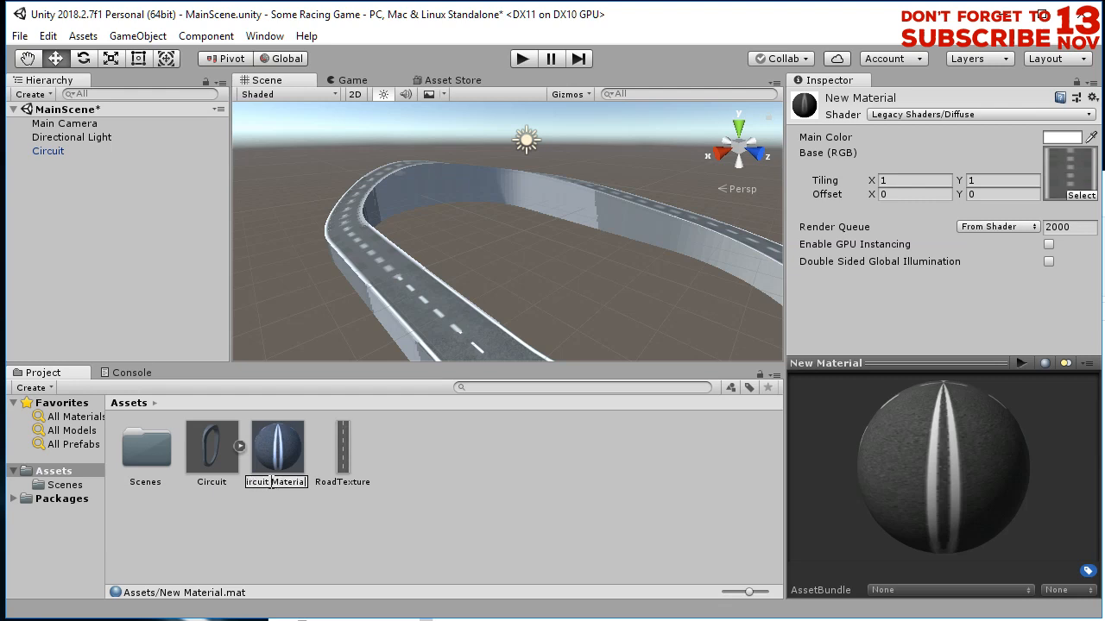
{"action": "key", "text": "Return"}
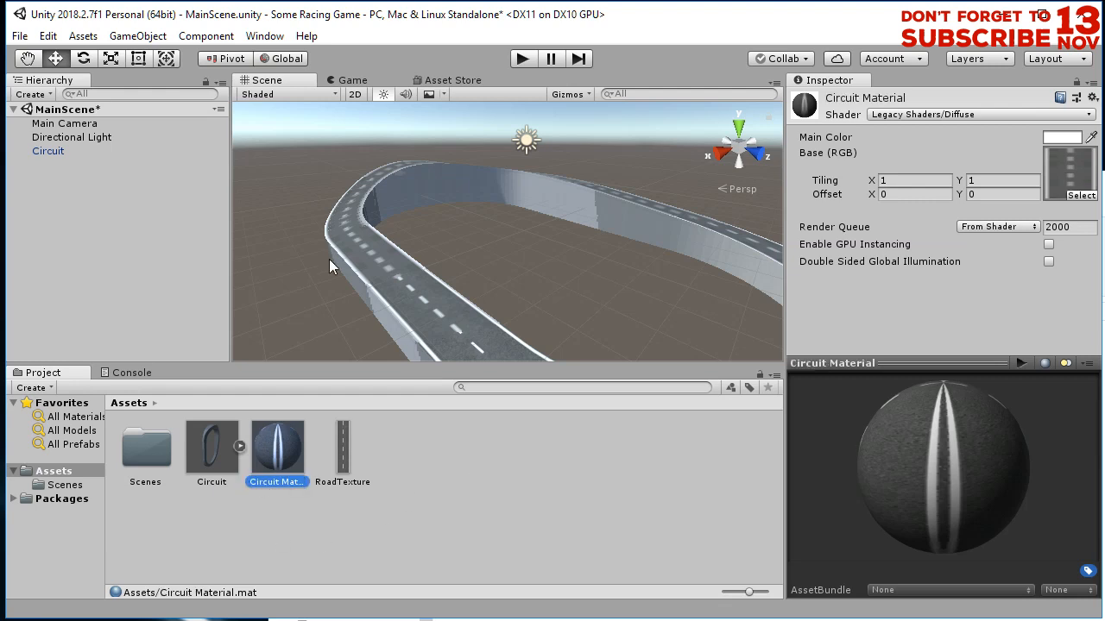
Check the circuit with its renamed material and save MainScene.
{"action": "left_click", "coordinate": [408, 276]}
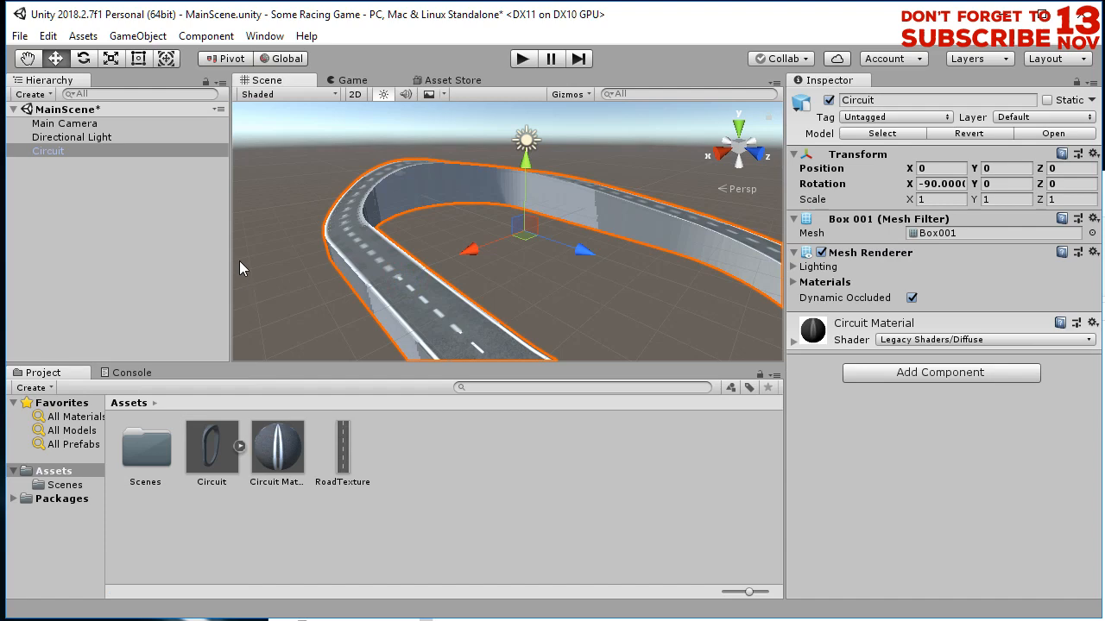
{"action": "left_click_drag", "start_coordinate": [397, 293], "coordinate": [466, 259], "text": "alt"}
{"action": "key", "text": "ctrl+s"}
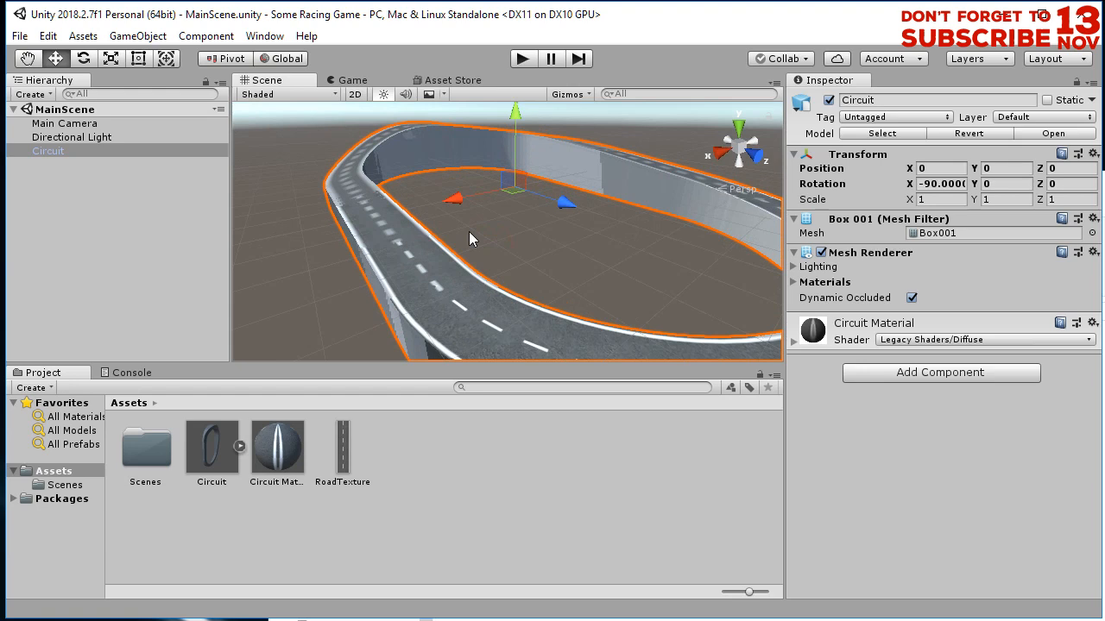
Deselect the circuit, check the whole track in the scene and open the Asset Store.
{"action": "left_click", "coordinate": [144, 228]}
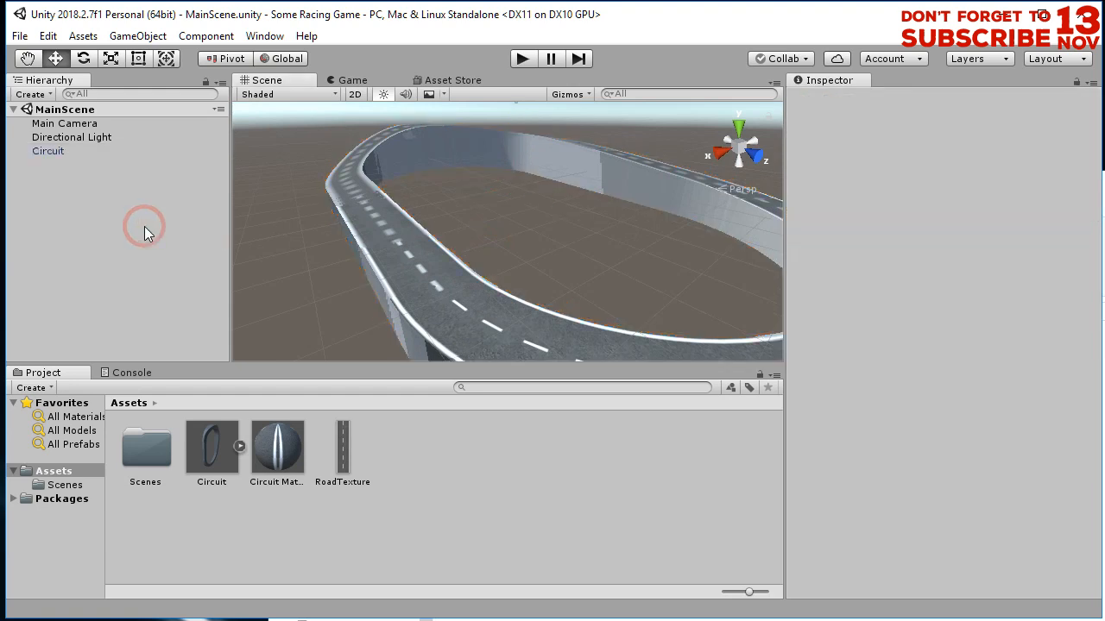
{"action": "left_click_drag", "start_coordinate": [452, 239], "coordinate": [478, 244], "text": "alt"}
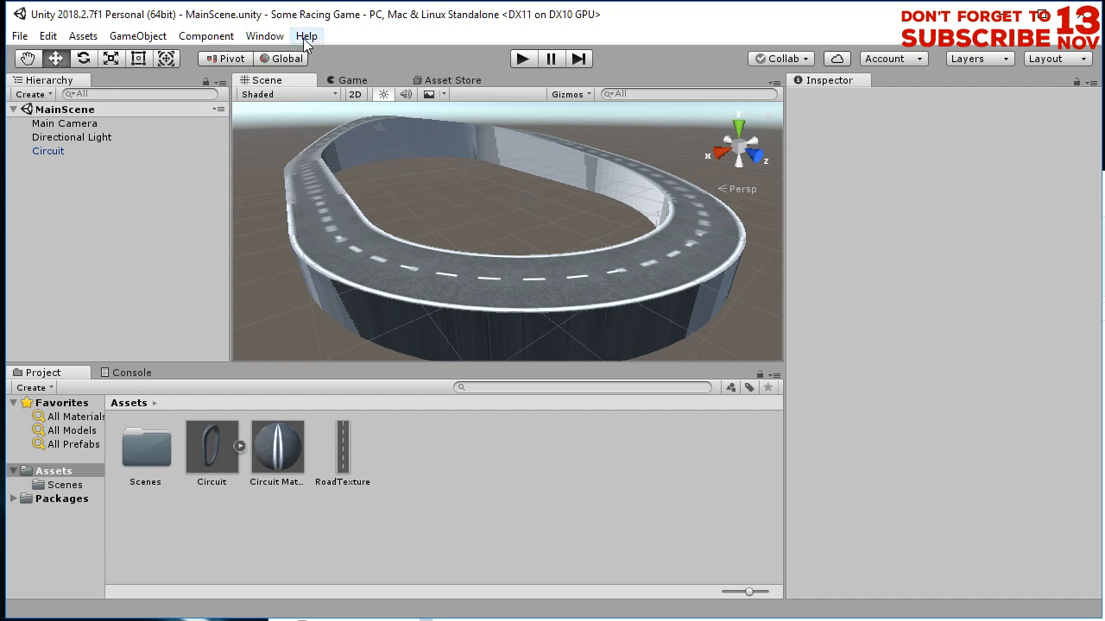
{"action": "left_click", "coordinate": [452, 80]}
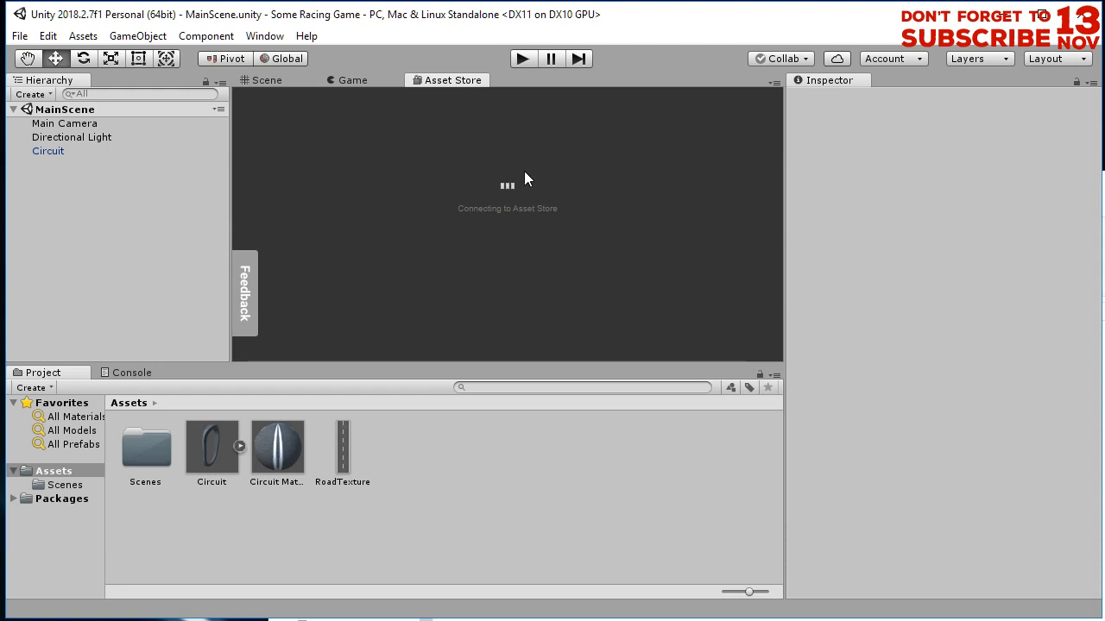
{"action": "left_click", "coordinate": [19, 36]}
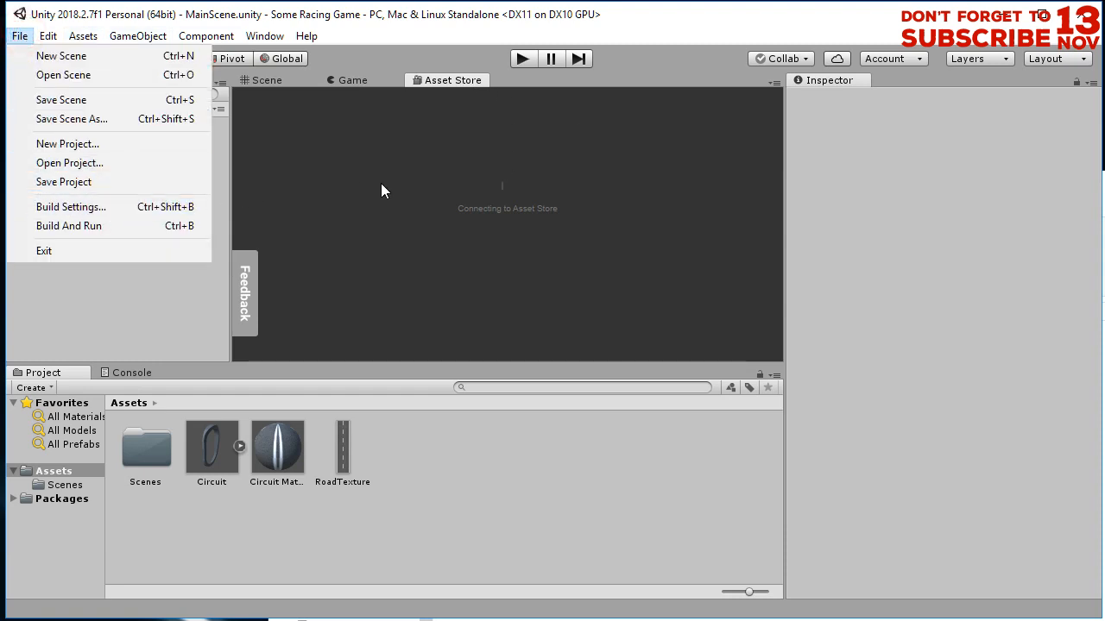
{"action": "left_click", "coordinate": [440, 119]}
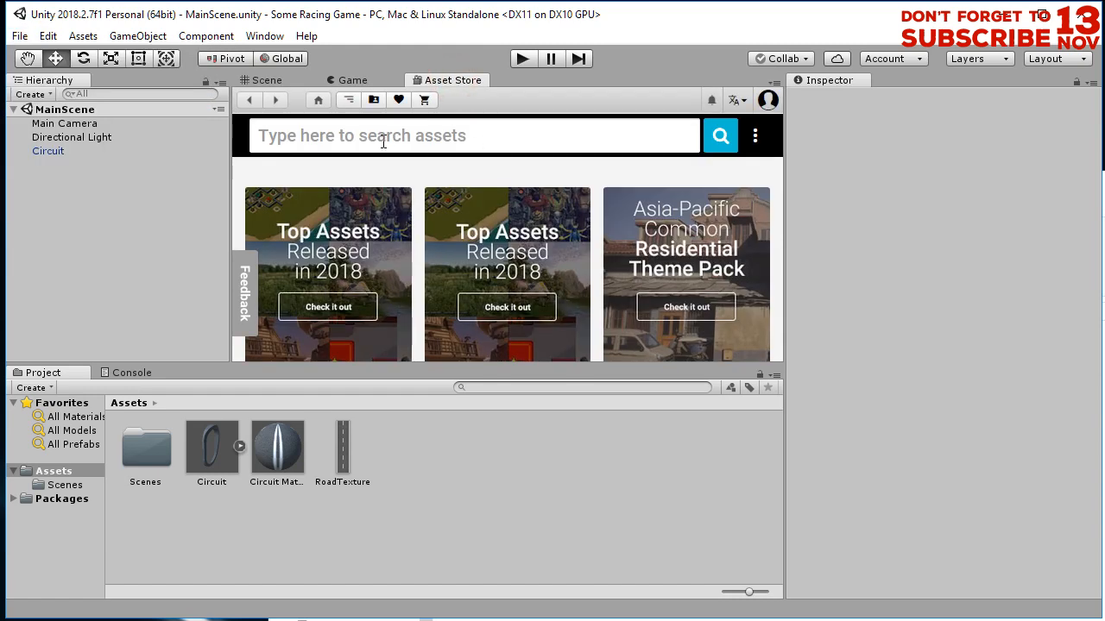
Search the Asset Store for "standard assets" and open the Standard Assets package by Unity Technologies.
{"action": "left_click", "coordinate": [384, 143]}
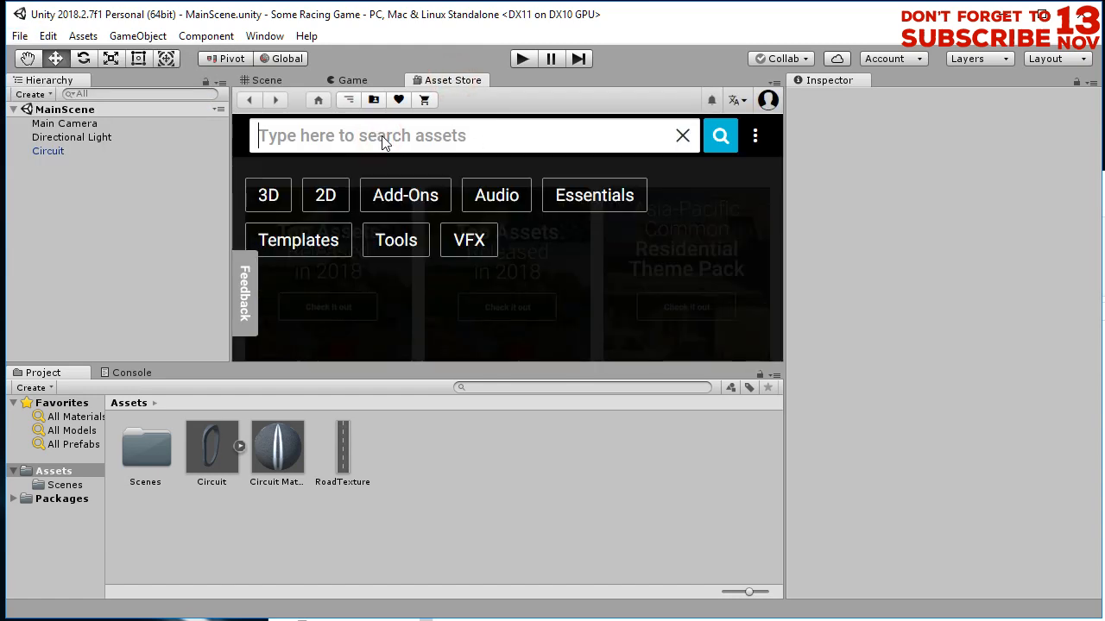
{"action": "type", "text": "unity as"}
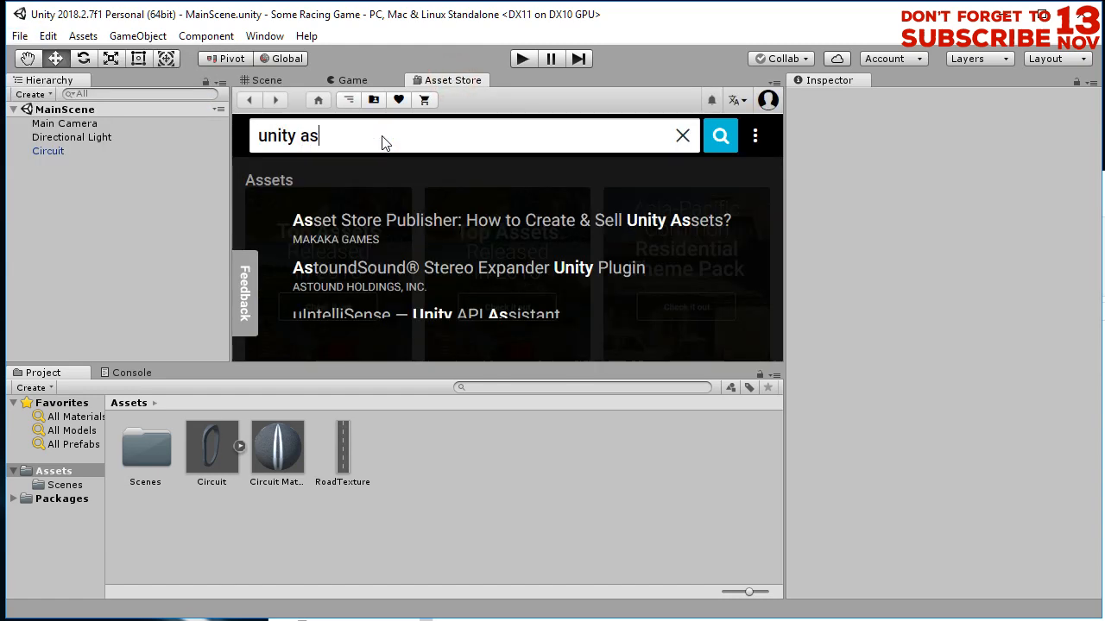
{"action": "key", "text": "ctrl+a"}
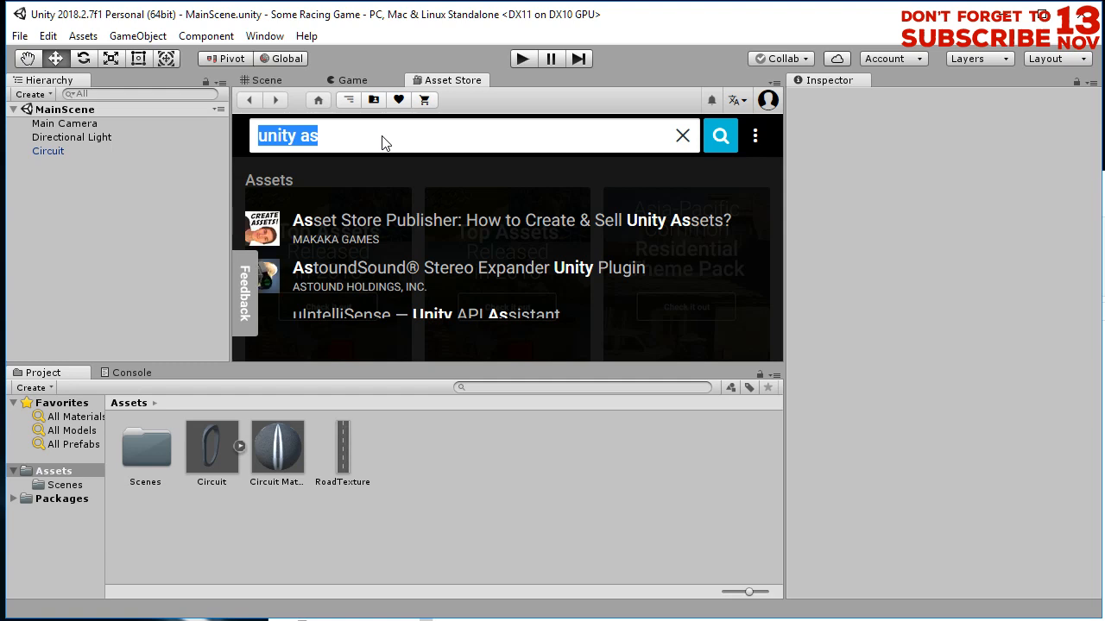
{"action": "type", "text": "standard"}
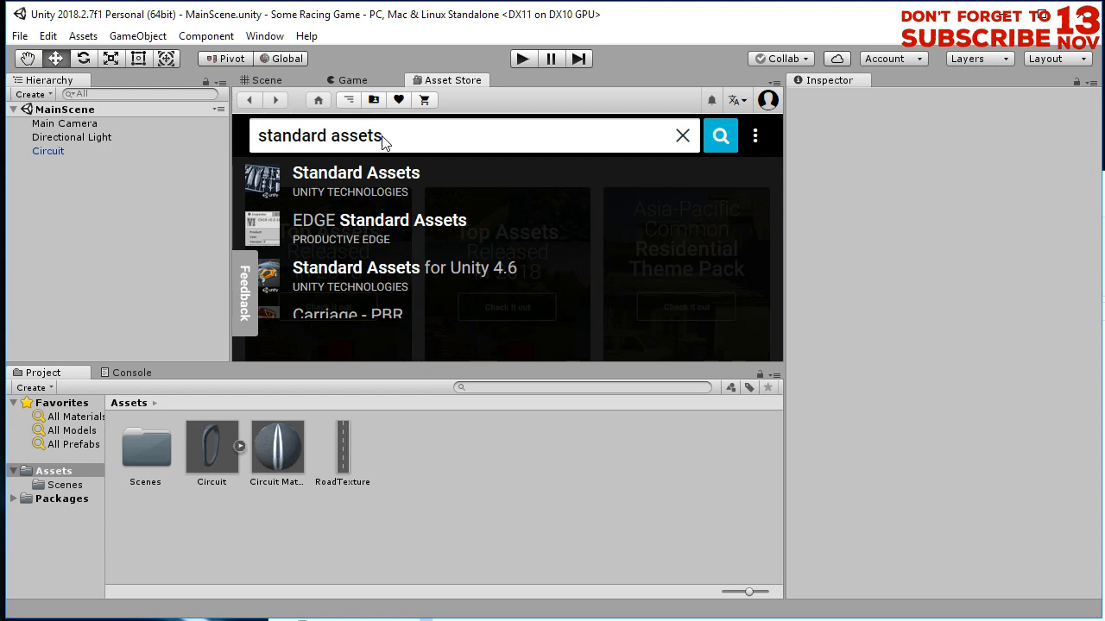
{"action": "left_click", "coordinate": [348, 178]}
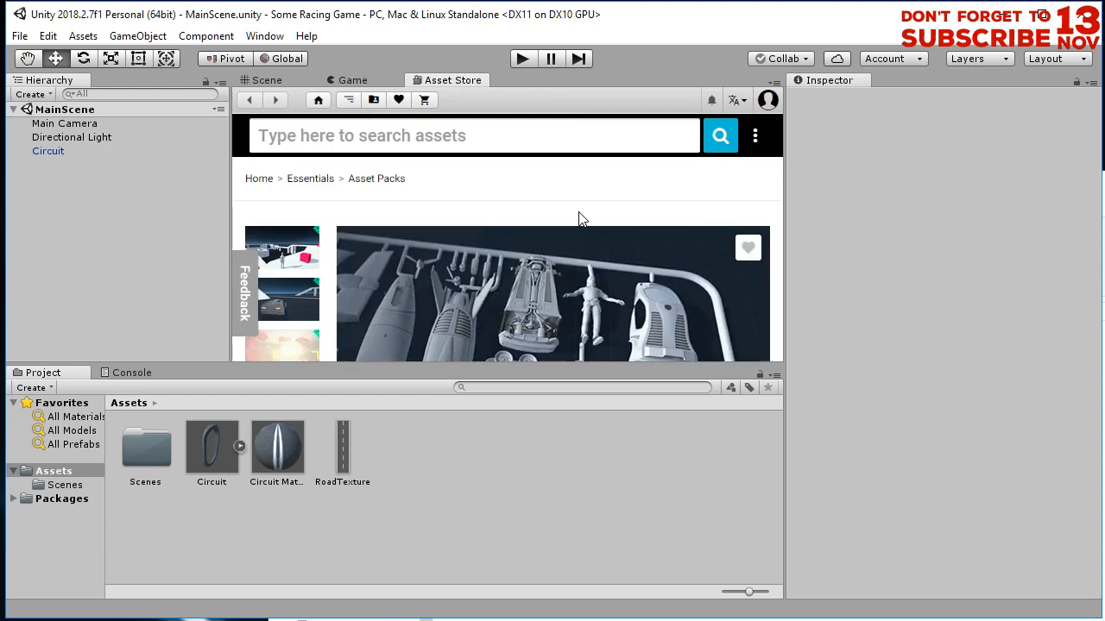
Start importing the Standard Assets package and resize the import window so that its import options are fully on screen.
{"action": "scroll", "coordinate": [643, 293], "scroll_direction": "down", "scroll_amount": 6}
{"action": "scroll", "coordinate": [666, 307], "scroll_direction": "up", "scroll_amount": 4}
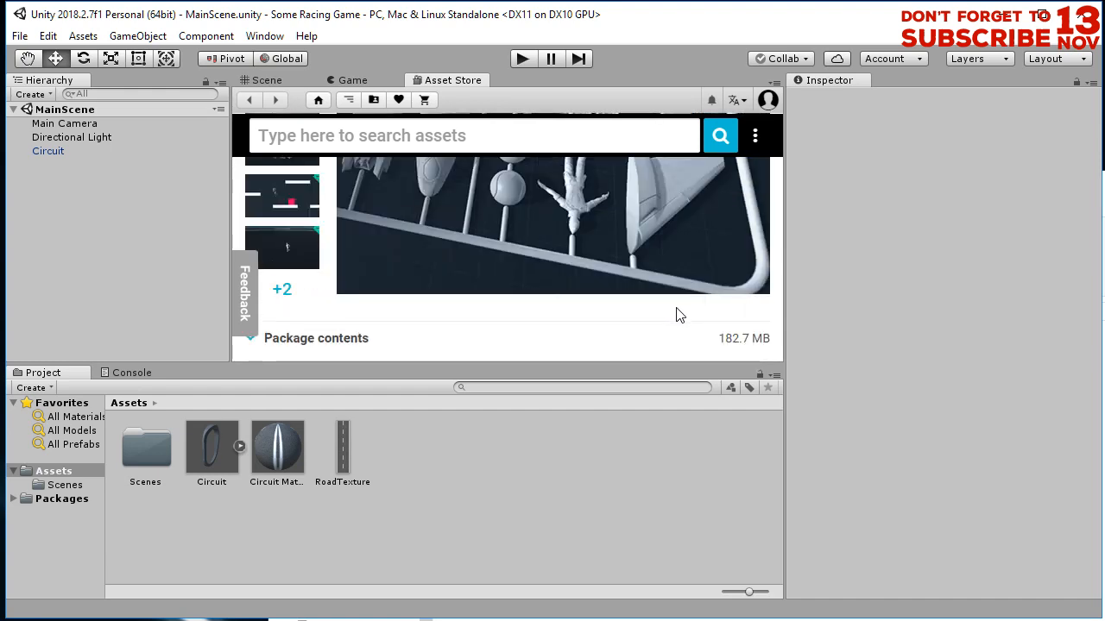
{"action": "scroll", "coordinate": [690, 324], "scroll_direction": "down", "scroll_amount": 1}
{"action": "scroll", "coordinate": [708, 329], "scroll_direction": "down", "scroll_amount": 1}
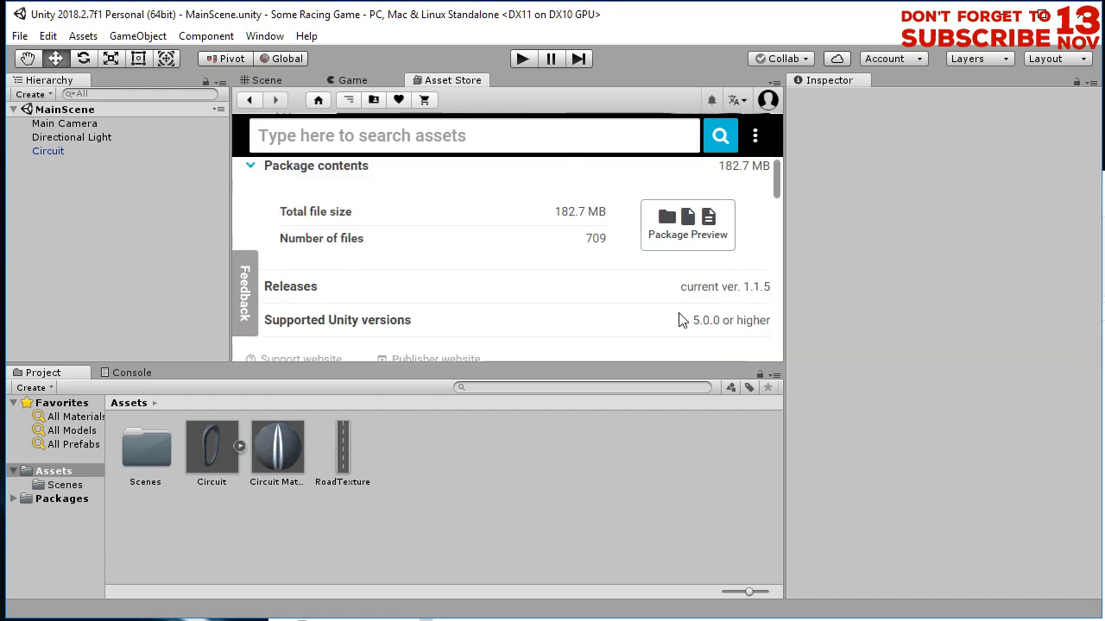
{"action": "scroll", "coordinate": [684, 321], "scroll_direction": "up", "scroll_amount": 5}
{"action": "left_click", "coordinate": [496, 317]}
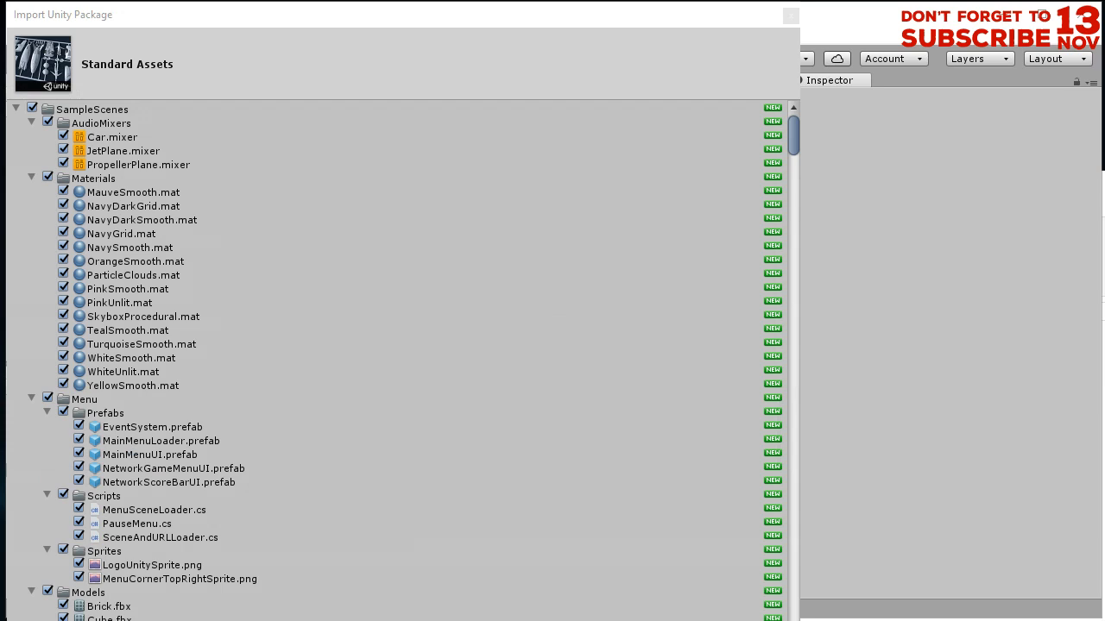
{"action": "left_click_drag", "start_coordinate": [801, 620], "coordinate": [835, 561]}
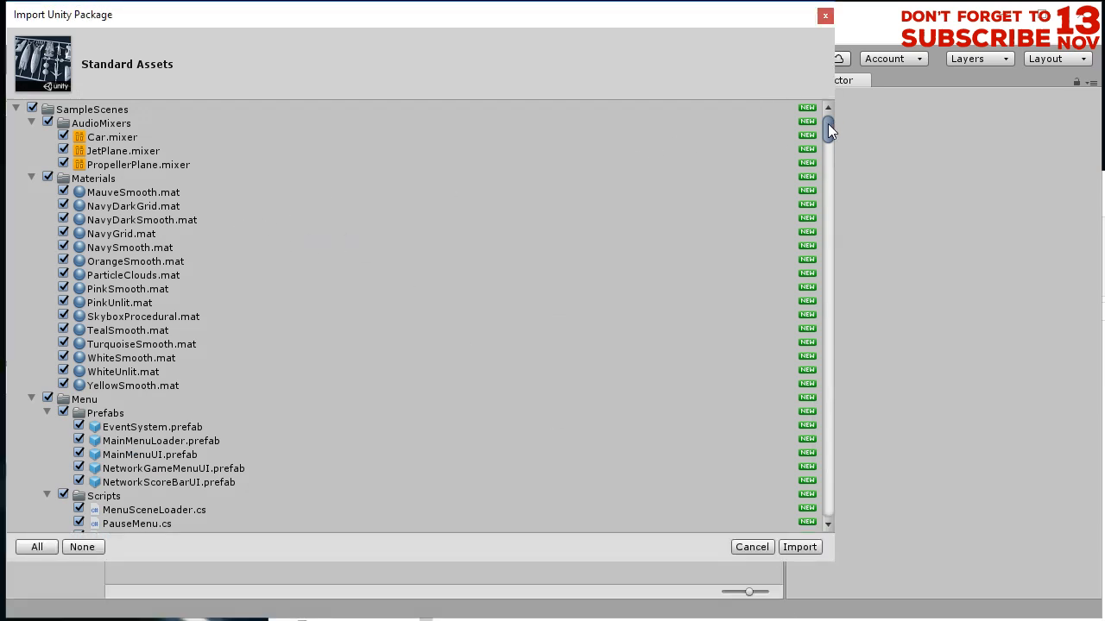
Collapse the SampleScenes and Standard Assets folders in the package contents and exclude both from the import.
{"action": "left_click", "coordinate": [15, 109]}
{"action": "left_click", "coordinate": [32, 108]}
{"action": "left_click", "coordinate": [17, 123]}
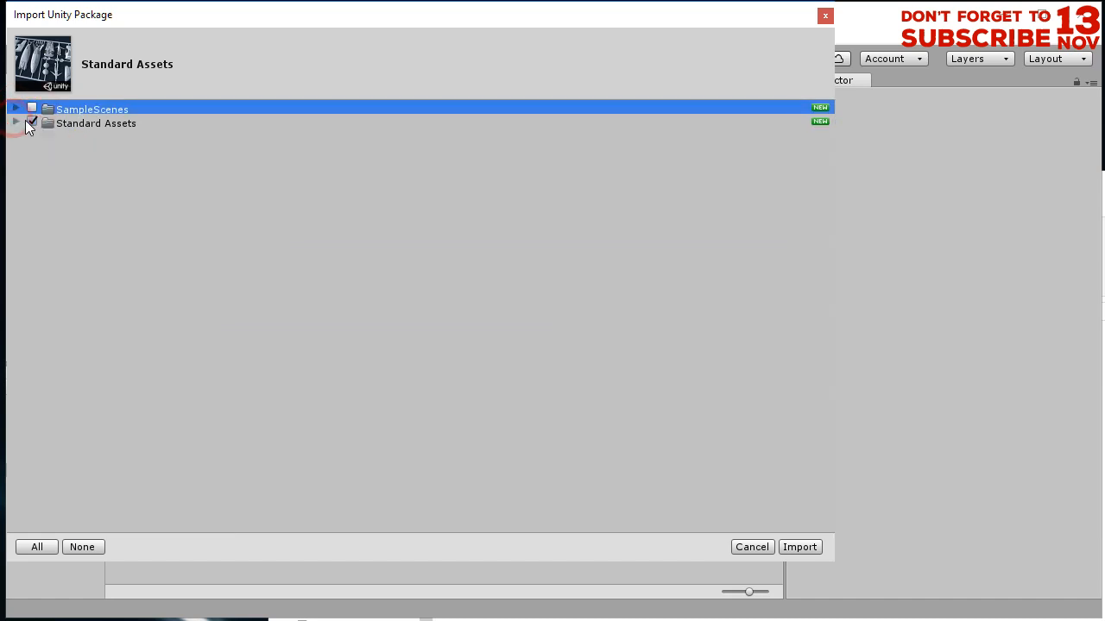
{"action": "left_click", "coordinate": [32, 122]}
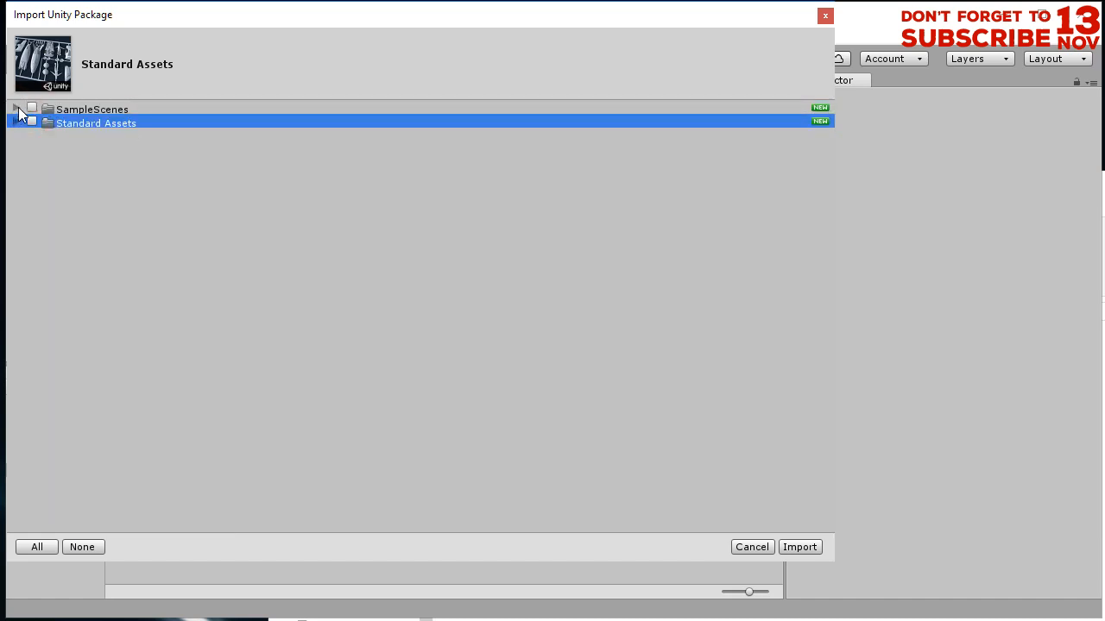
Expand the SampleScenes folder and collapse all of its subfolders, from AudioMixers through Textures.
{"action": "left_click", "coordinate": [25, 111]}
{"action": "left_click", "coordinate": [15, 109]}
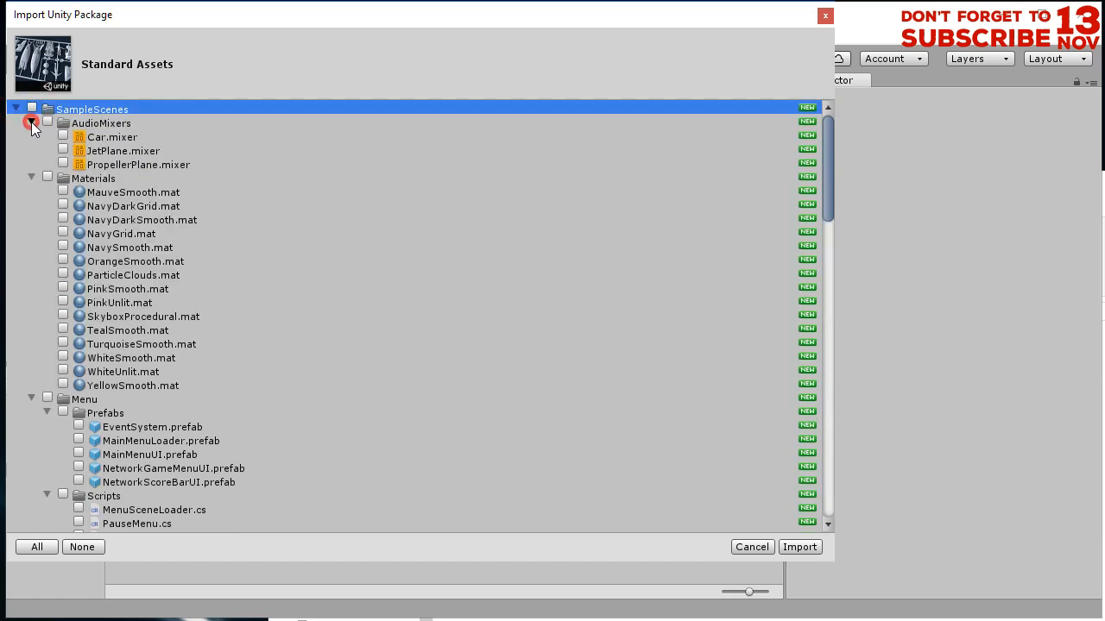
{"action": "left_click", "coordinate": [31, 123]}
{"action": "left_click", "coordinate": [31, 136]}
{"action": "left_click", "coordinate": [32, 150]}
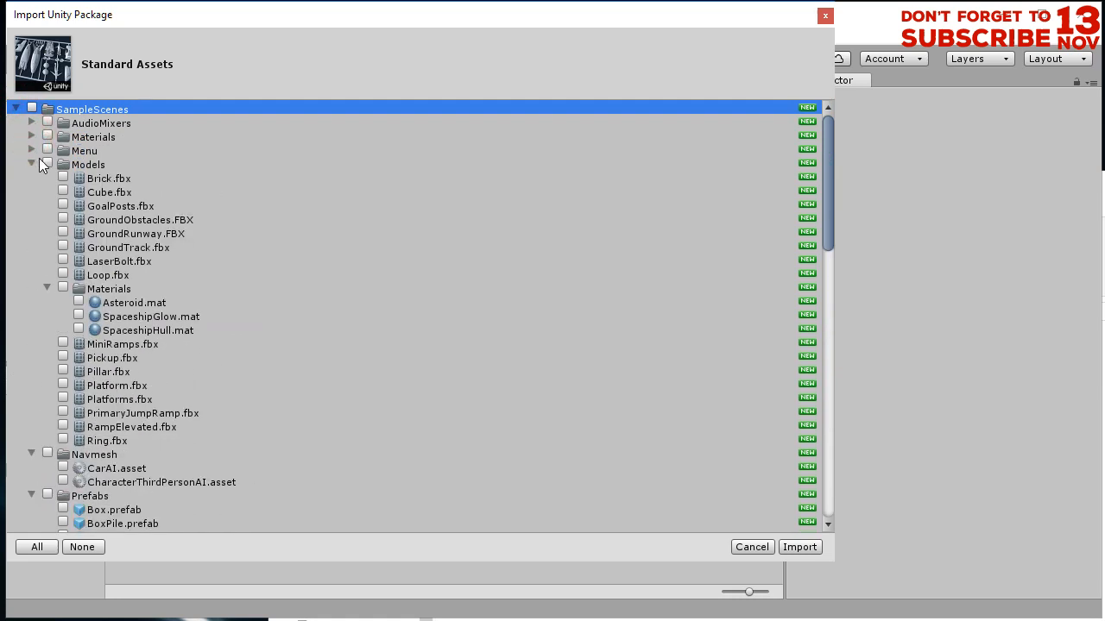
{"action": "left_click", "coordinate": [32, 164]}
{"action": "left_click", "coordinate": [31, 177]}
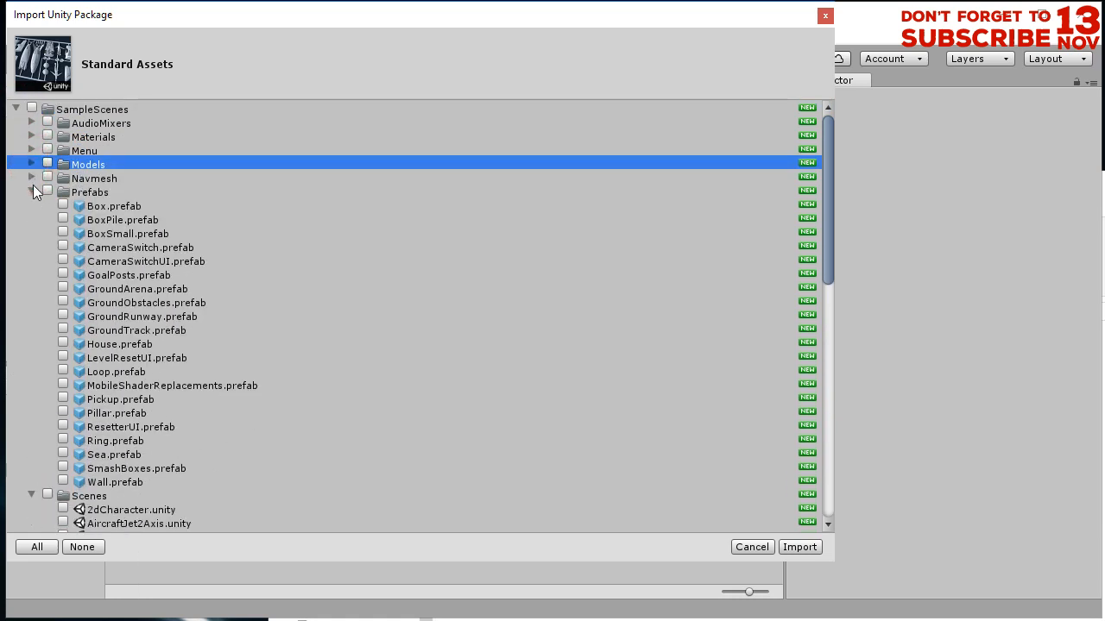
{"action": "left_click", "coordinate": [32, 192]}
{"action": "left_click", "coordinate": [32, 206]}
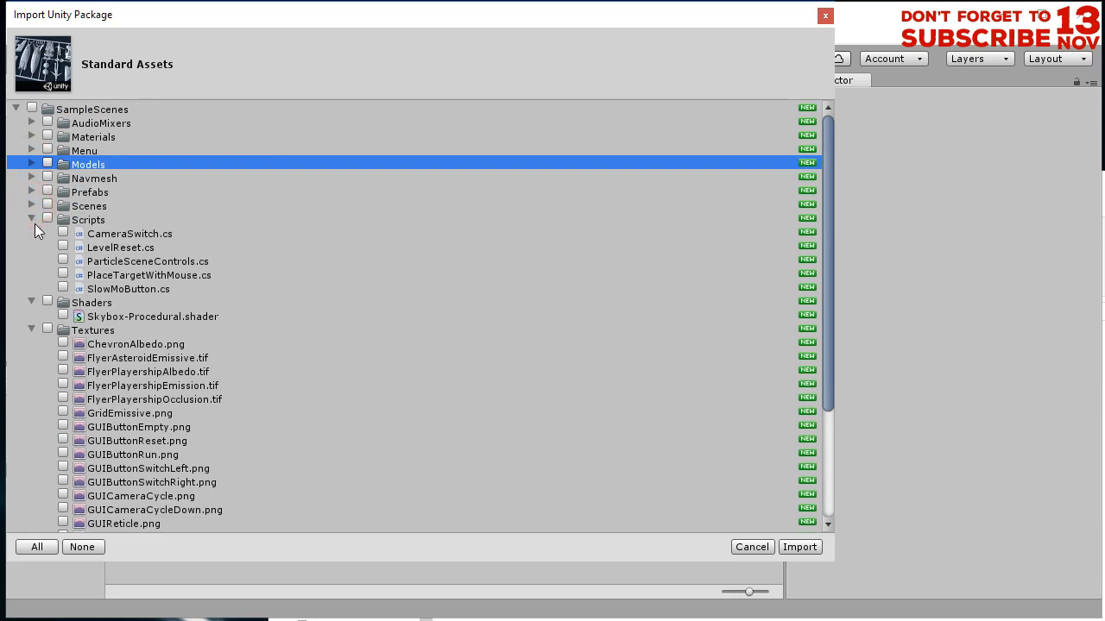
{"action": "left_click", "coordinate": [32, 220]}
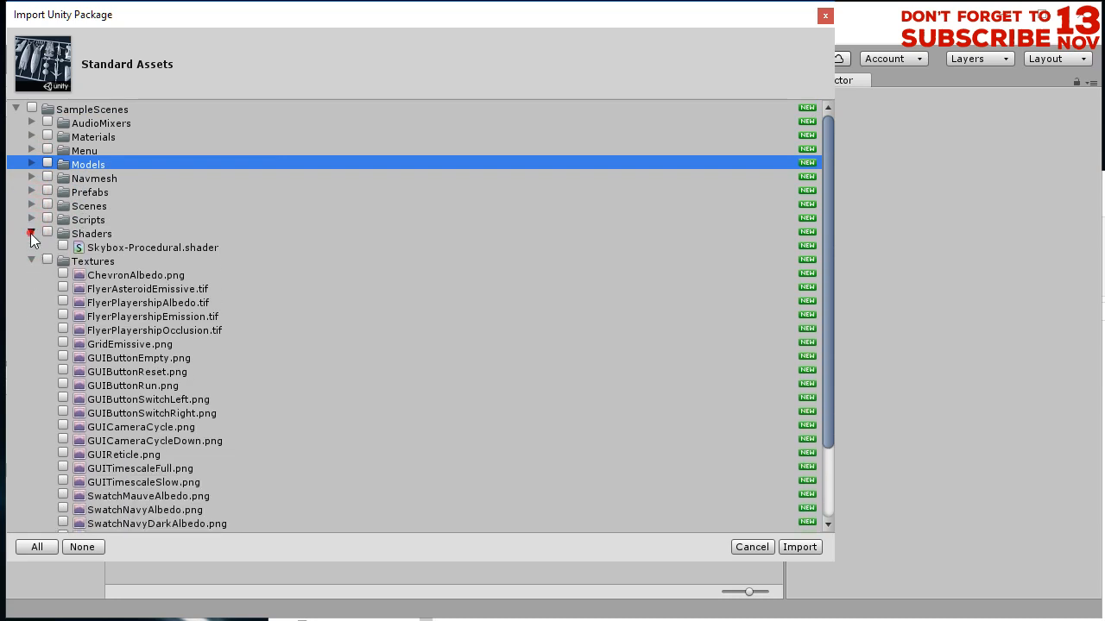
{"action": "left_click", "coordinate": [31, 234]}
{"action": "left_click", "coordinate": [31, 247]}
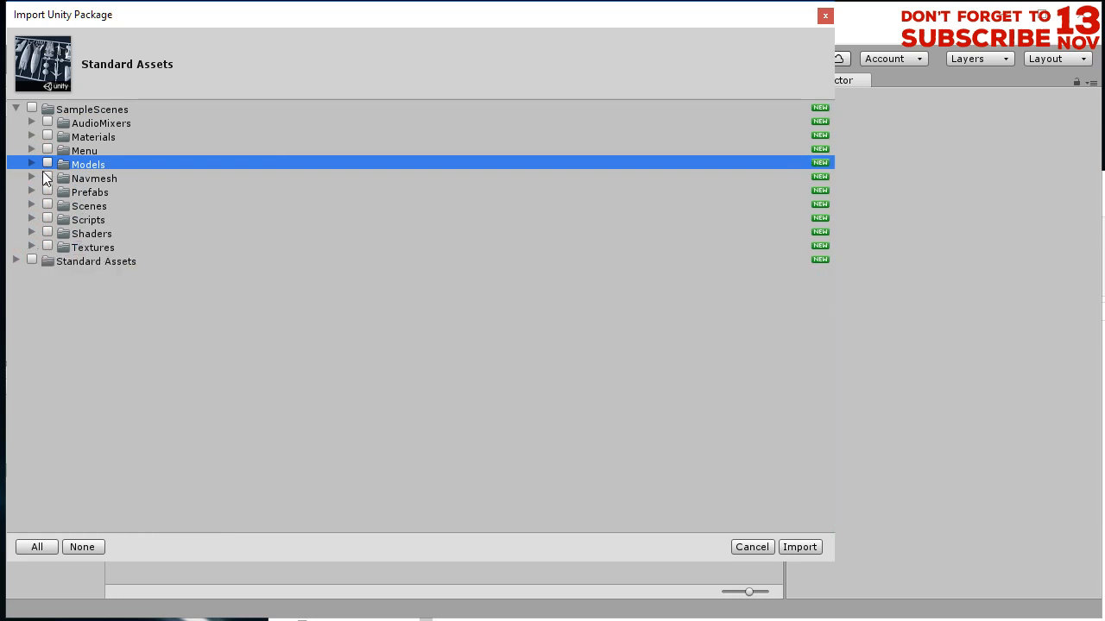
Expand the Standard Assets folder and examine its contents in the import list.
{"action": "left_click", "coordinate": [18, 260]}
{"action": "scroll", "coordinate": [93, 304], "scroll_direction": "down", "scroll_amount": 3}
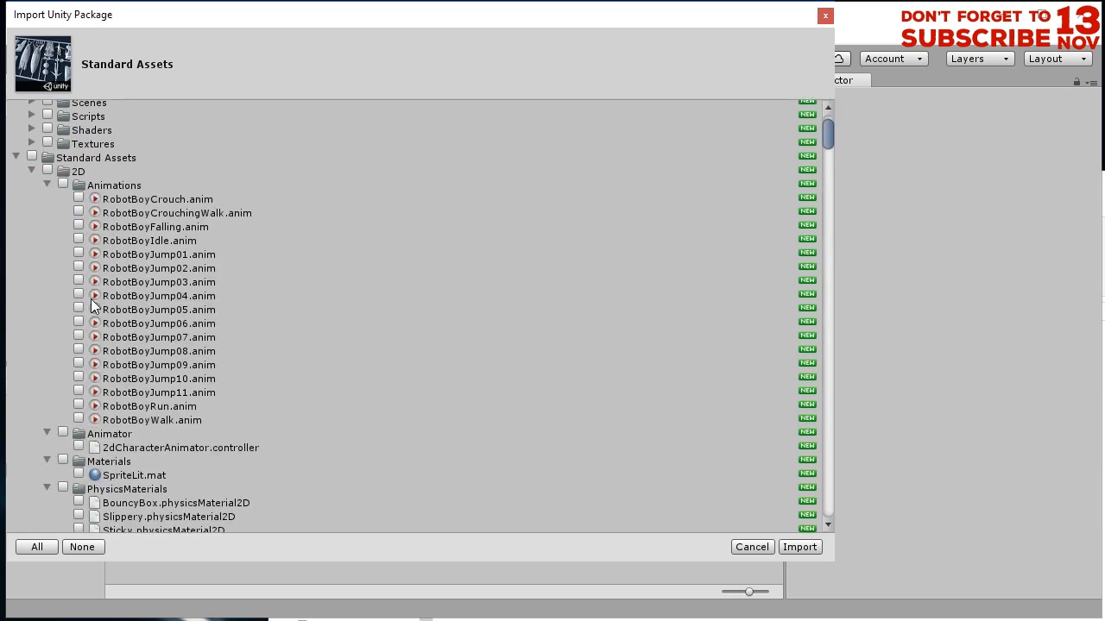
{"action": "scroll", "coordinate": [94, 304], "scroll_direction": "down", "scroll_amount": 4}
{"action": "scroll", "coordinate": [70, 354], "scroll_direction": "down", "scroll_amount": 10}
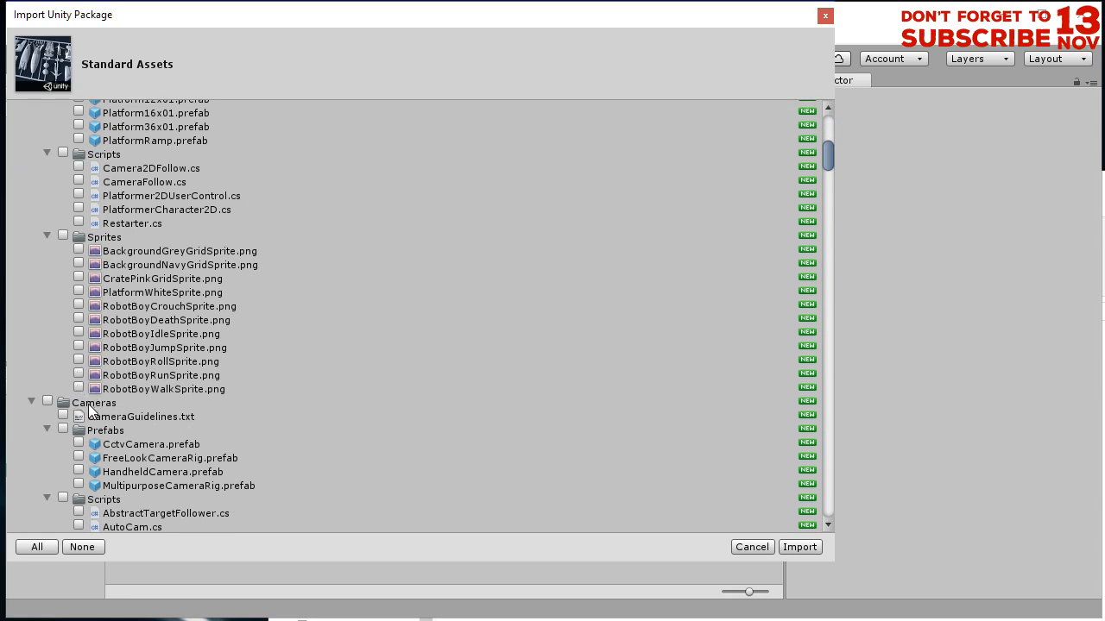
{"action": "scroll", "coordinate": [90, 397], "scroll_direction": "down", "scroll_amount": 11}
{"action": "scroll", "coordinate": [144, 476], "scroll_direction": "down", "scroll_amount": 7}
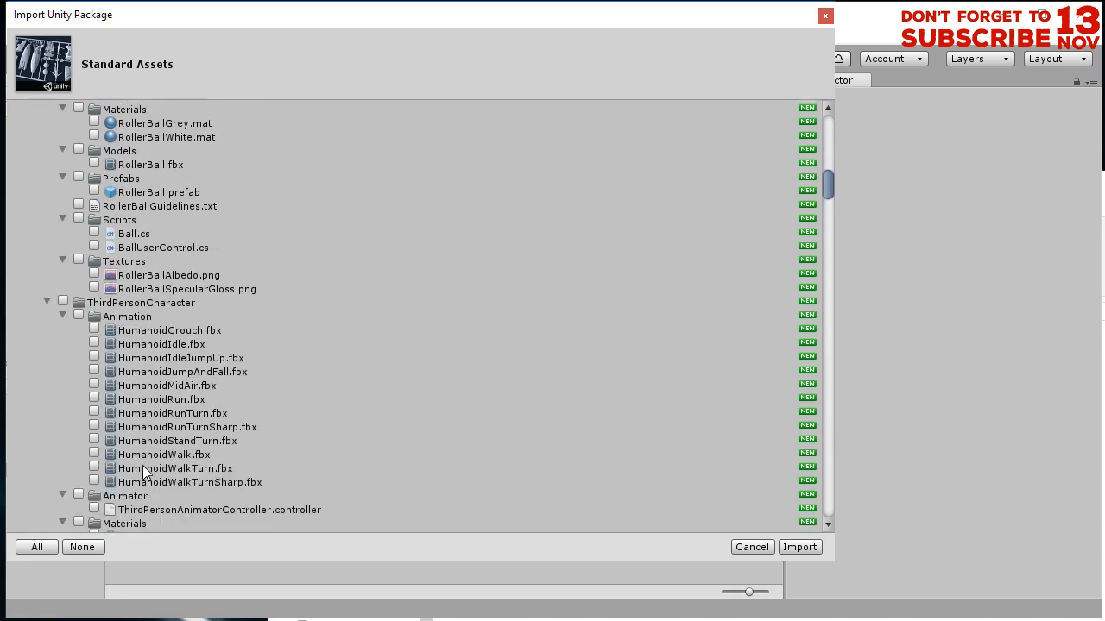
{"action": "left_click_drag", "start_coordinate": [828, 187], "coordinate": [695, 139]}
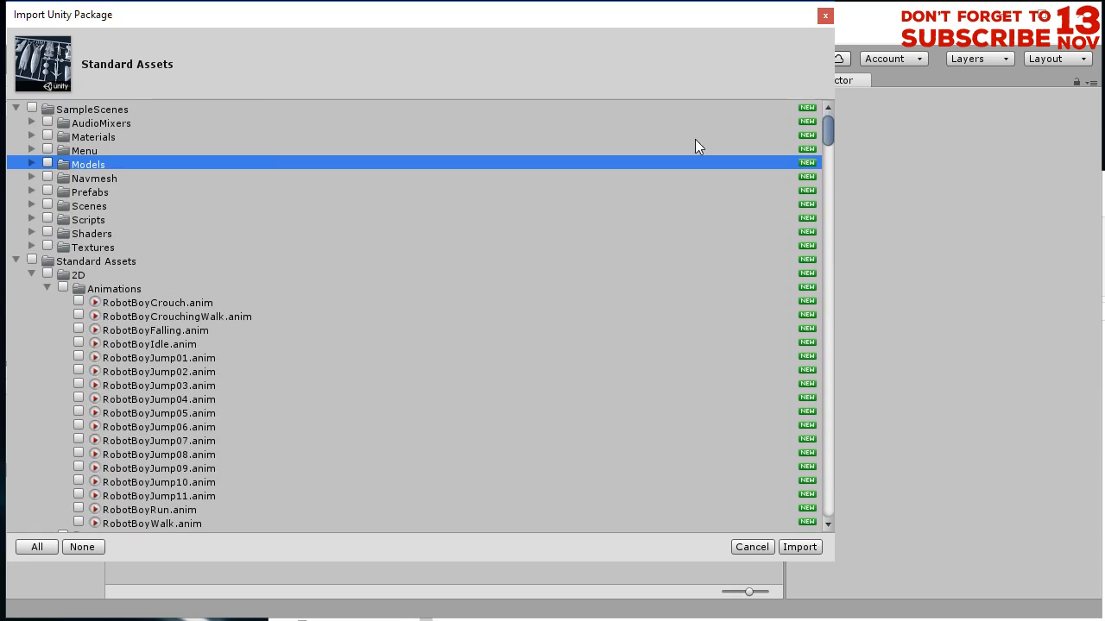
Collapse the Standard Assets subfolders from 2D through Editor and include CrossPlatformInput in the import.
{"action": "left_click", "coordinate": [31, 273]}
{"action": "left_click", "coordinate": [31, 288]}
{"action": "left_click", "coordinate": [31, 302]}
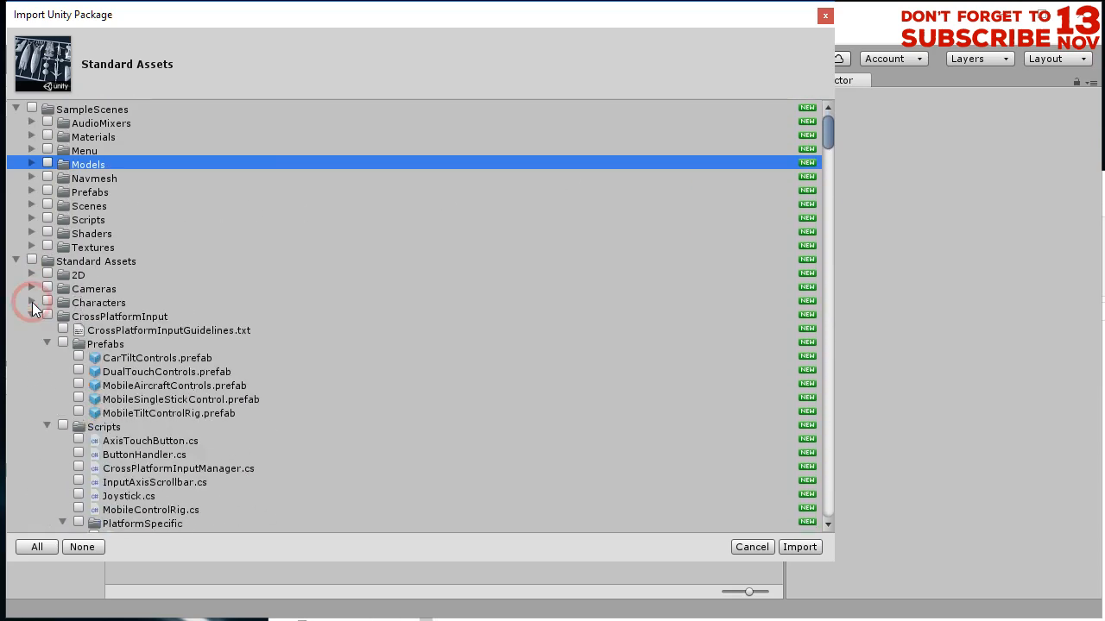
{"action": "left_click", "coordinate": [32, 316]}
{"action": "left_click", "coordinate": [30, 331]}
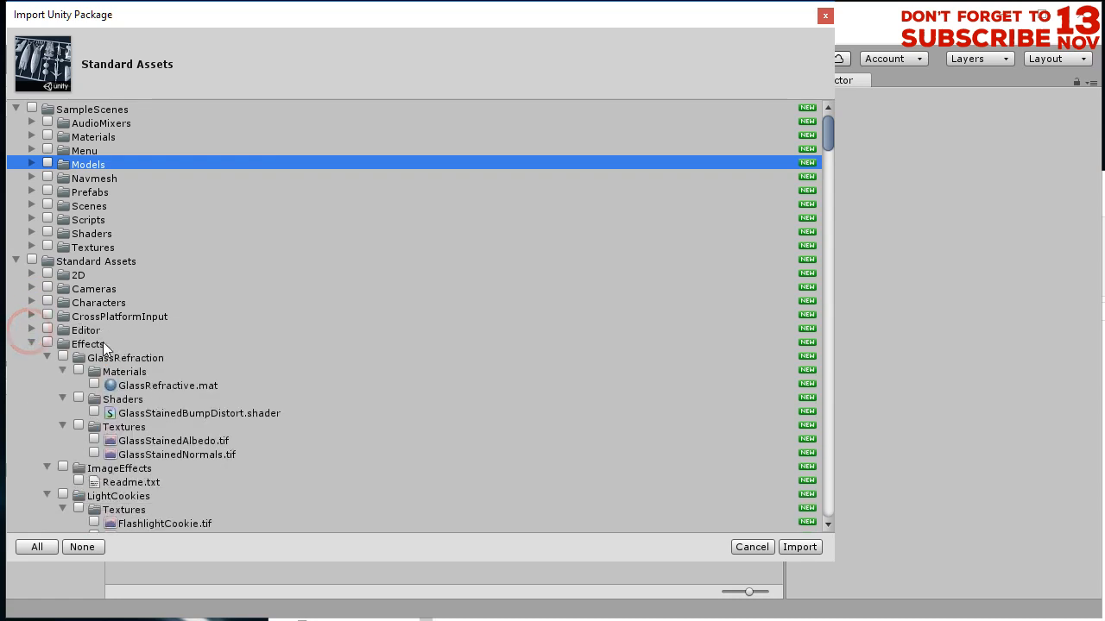
{"action": "left_click", "coordinate": [47, 316]}
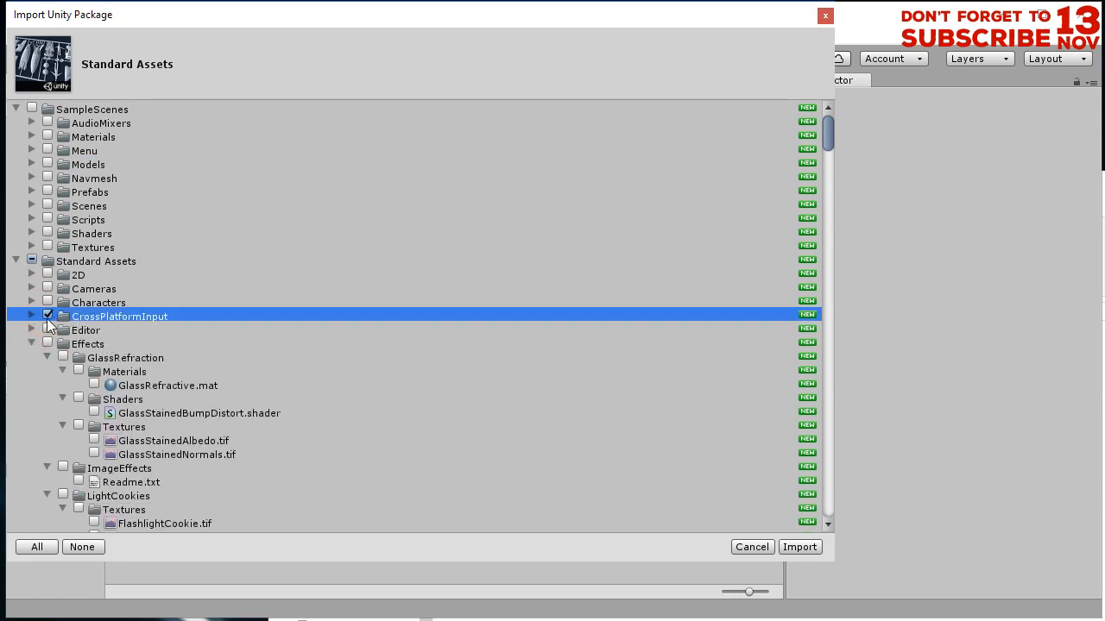
Collapse the Standard Assets subfolders from Effects through Utility and include Utility in the import.
{"action": "left_click", "coordinate": [31, 344]}
{"action": "left_click", "coordinate": [31, 358]}
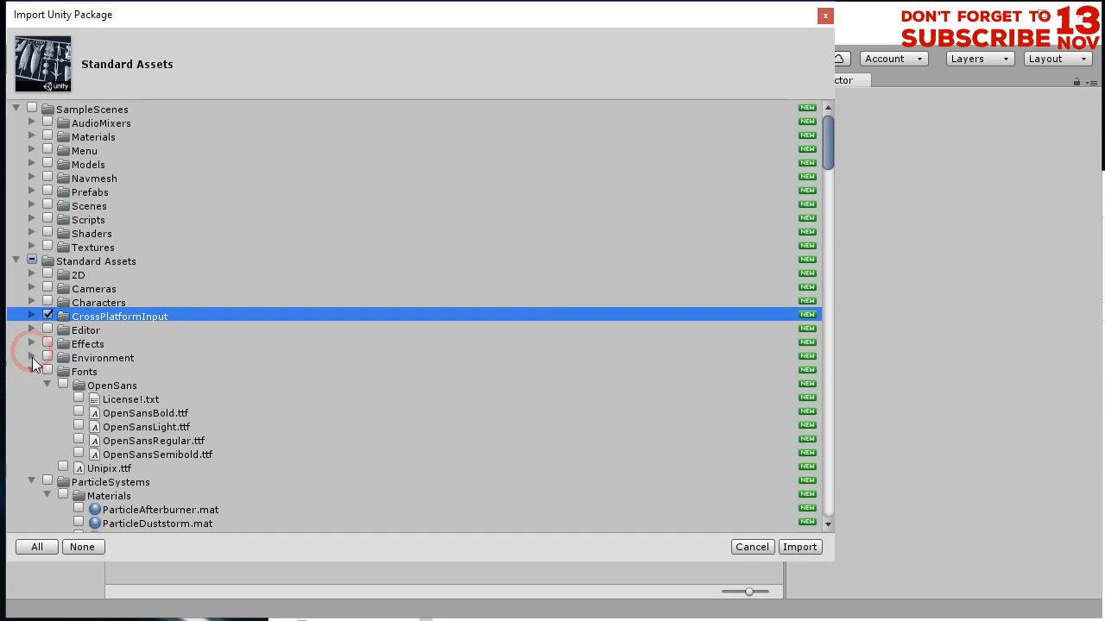
{"action": "left_click", "coordinate": [31, 371]}
{"action": "left_click", "coordinate": [29, 386]}
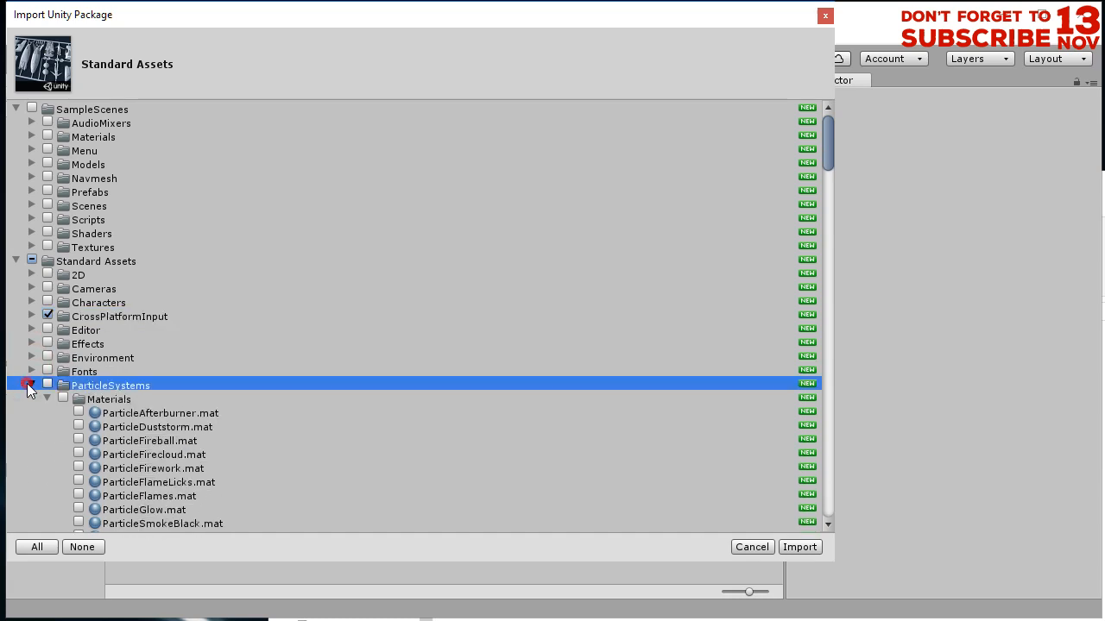
{"action": "left_click", "coordinate": [30, 385]}
{"action": "left_click", "coordinate": [30, 399]}
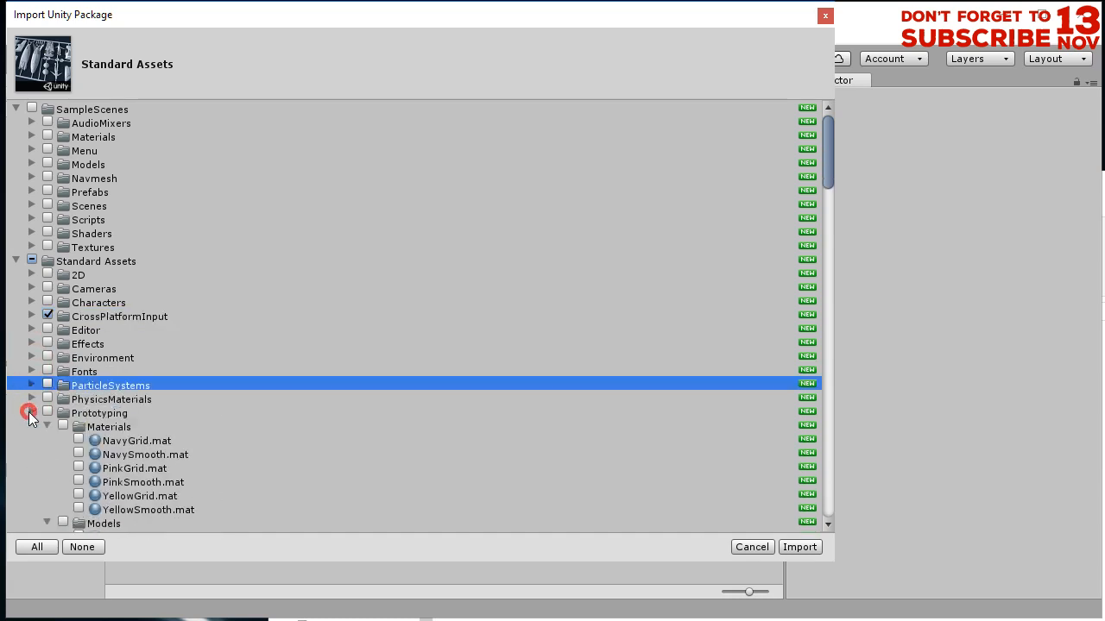
{"action": "left_click", "coordinate": [30, 413]}
{"action": "left_click", "coordinate": [42, 427]}
{"action": "left_click", "coordinate": [47, 427]}
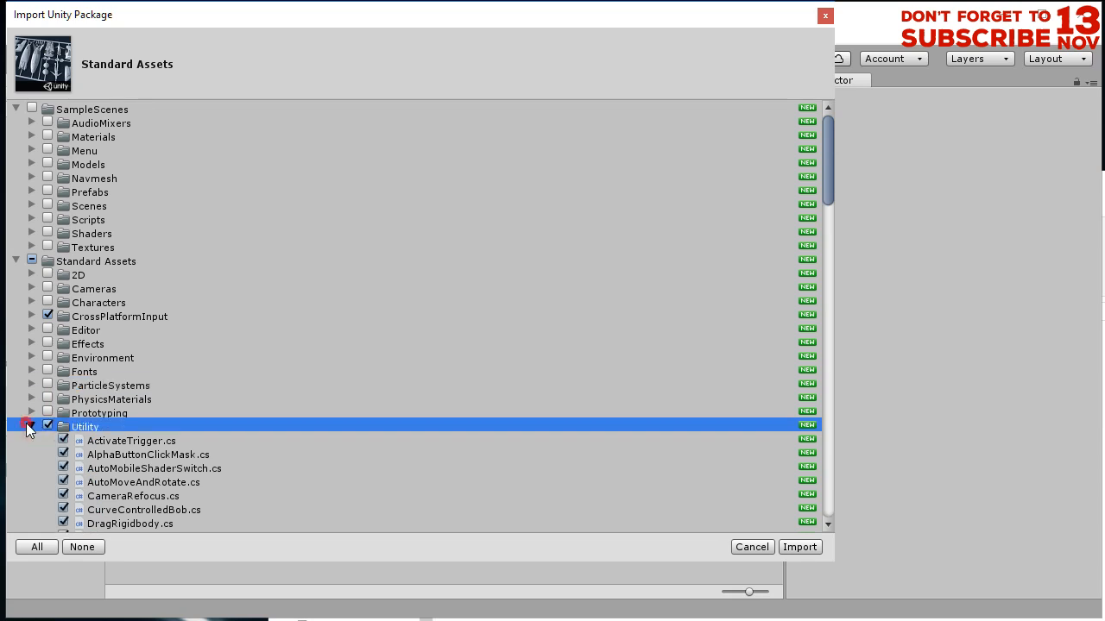
{"action": "left_click", "coordinate": [31, 426]}
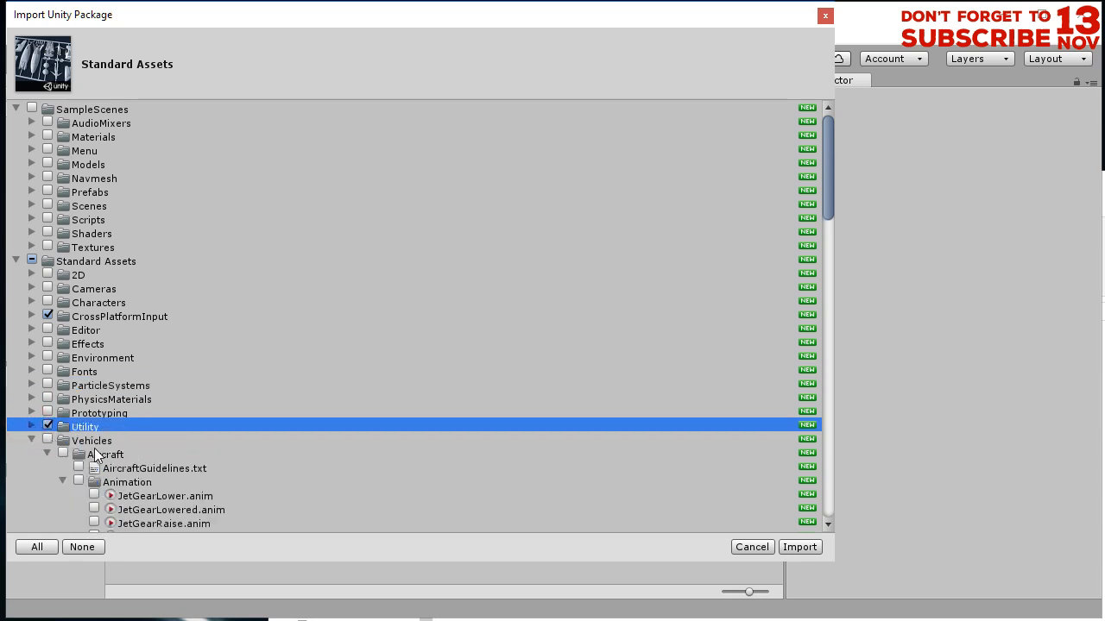
Collapse the Aircraft folder under Vehicles, along with its Animation and Audio subfolders.
{"action": "scroll", "coordinate": [59, 410], "scroll_direction": "down", "scroll_amount": 2}
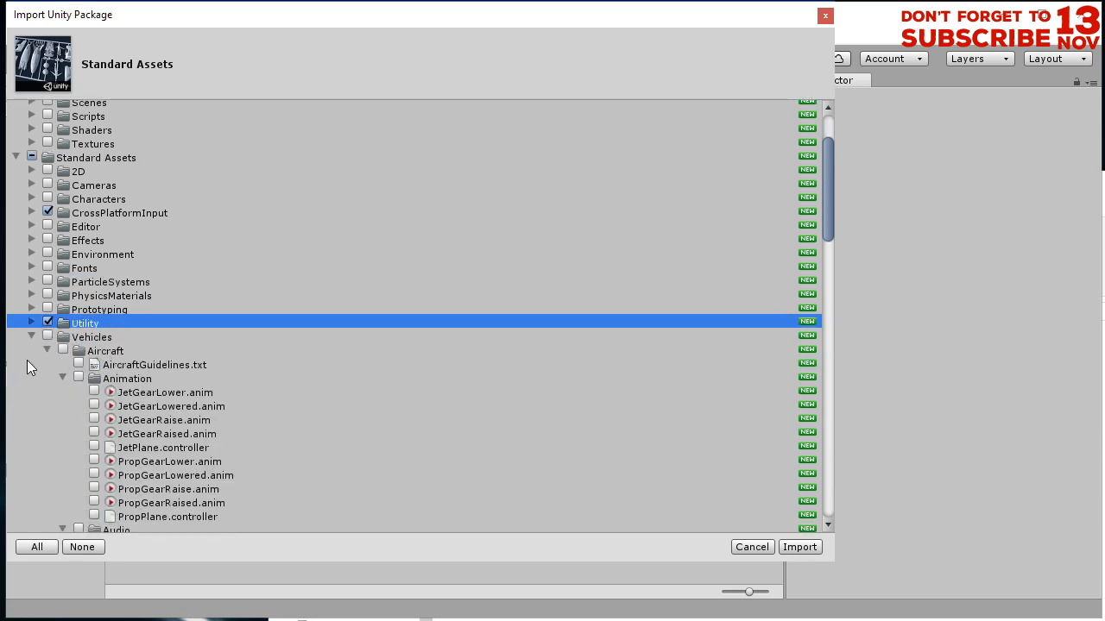
{"action": "scroll", "coordinate": [95, 362], "scroll_direction": "down", "scroll_amount": 1}
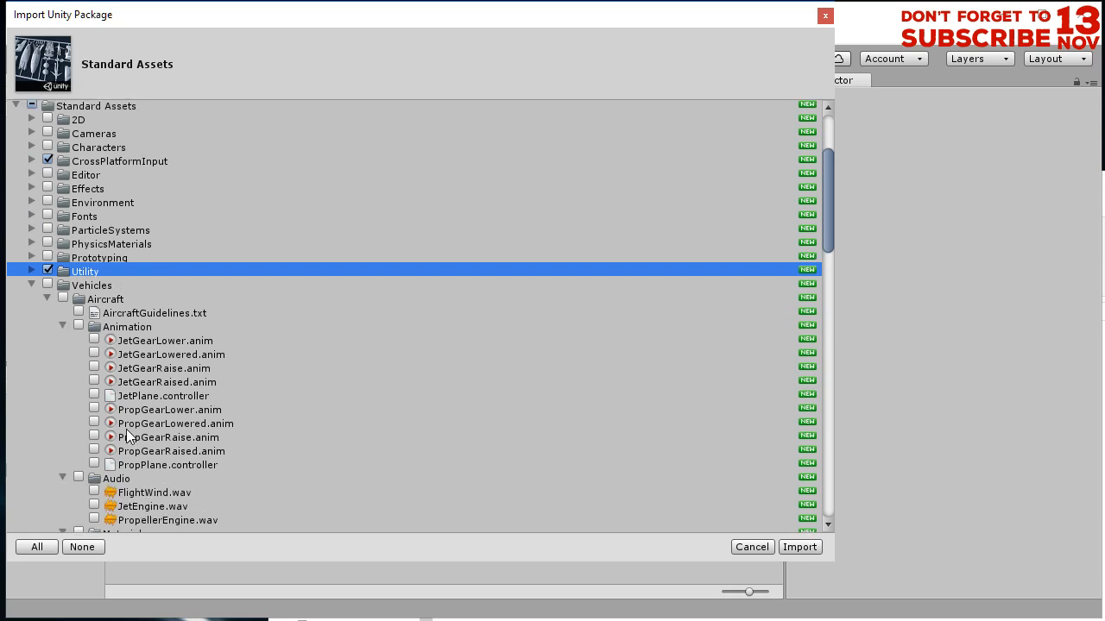
{"action": "left_click", "coordinate": [55, 326]}
{"action": "left_click", "coordinate": [62, 327]}
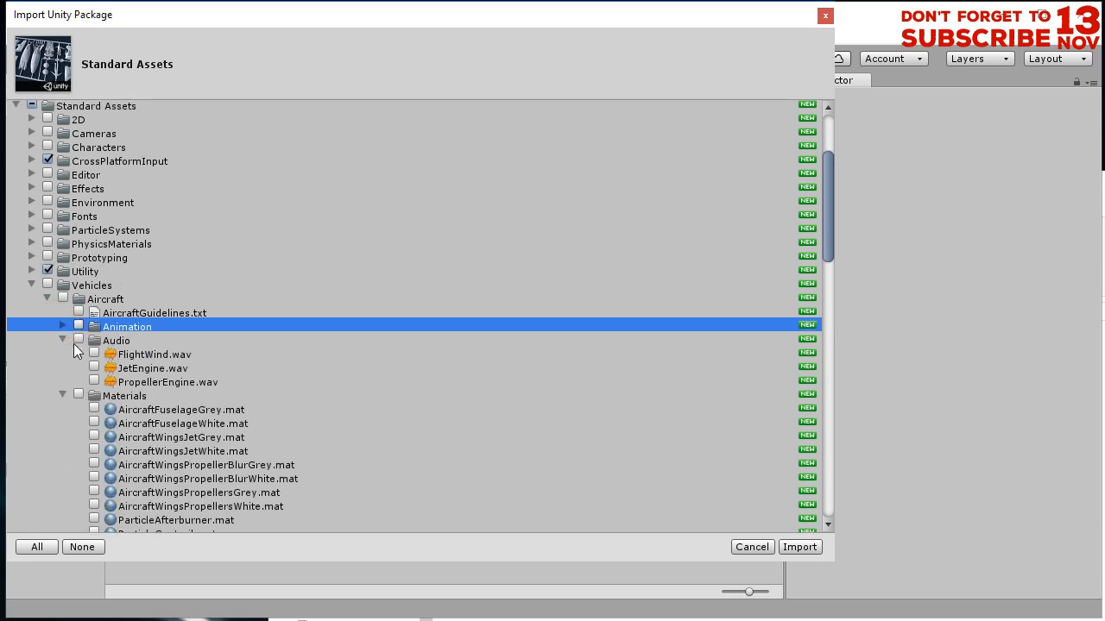
{"action": "left_click", "coordinate": [62, 339]}
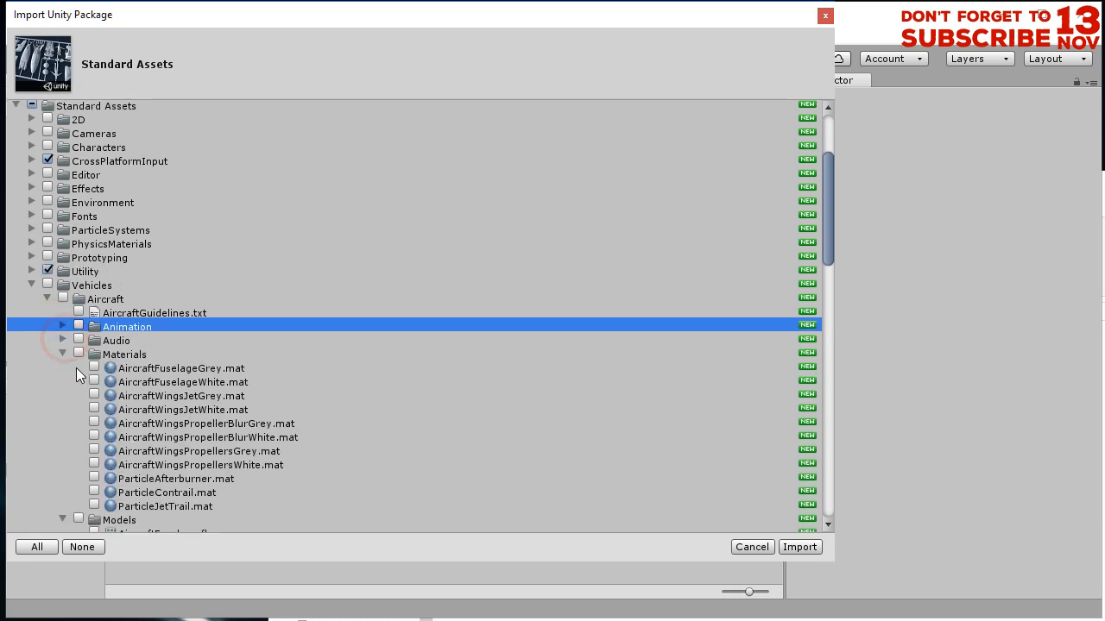
{"action": "left_click", "coordinate": [47, 299]}
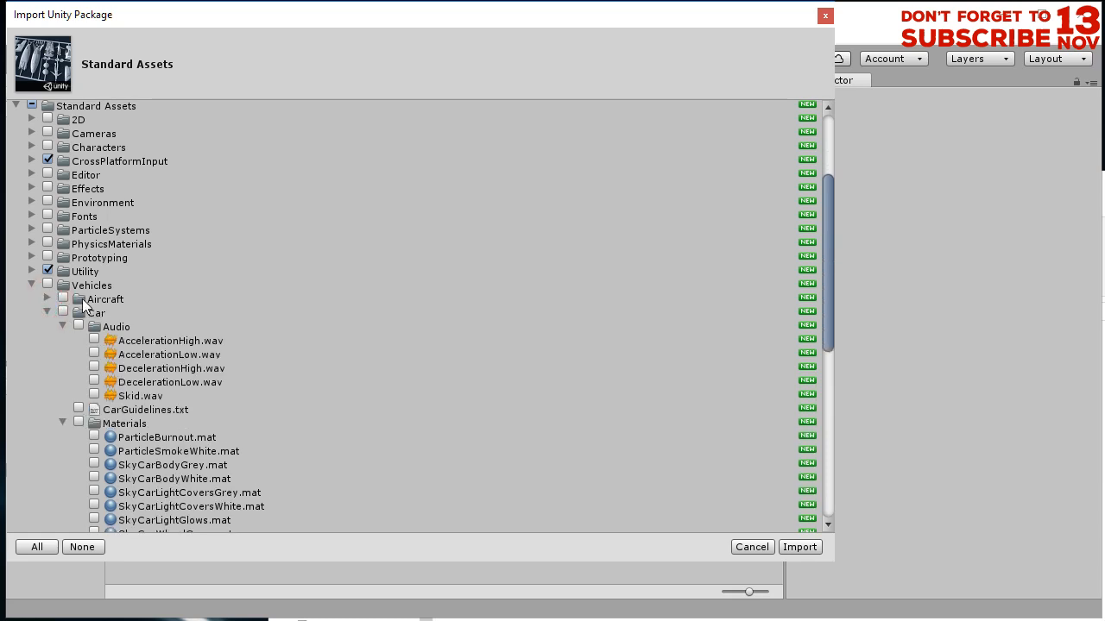
Include the Car folder under Vehicles in the selection, collapse it and import the chosen Standard Assets.
{"action": "left_click", "coordinate": [63, 312]}
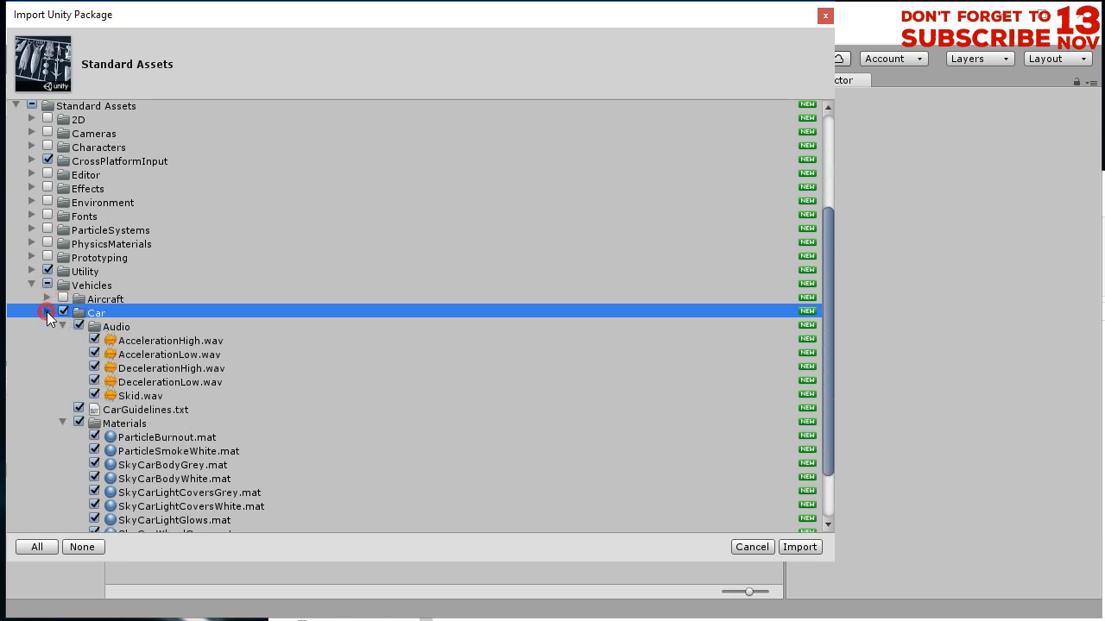
{"action": "left_click", "coordinate": [46, 311]}
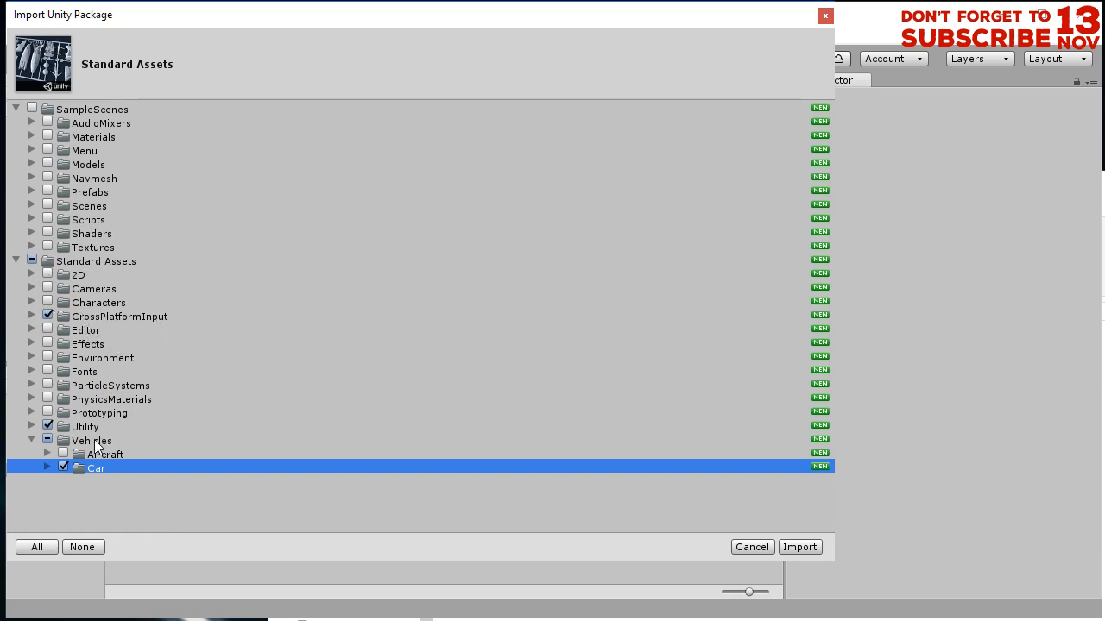
{"action": "left_click", "coordinate": [797, 547]}
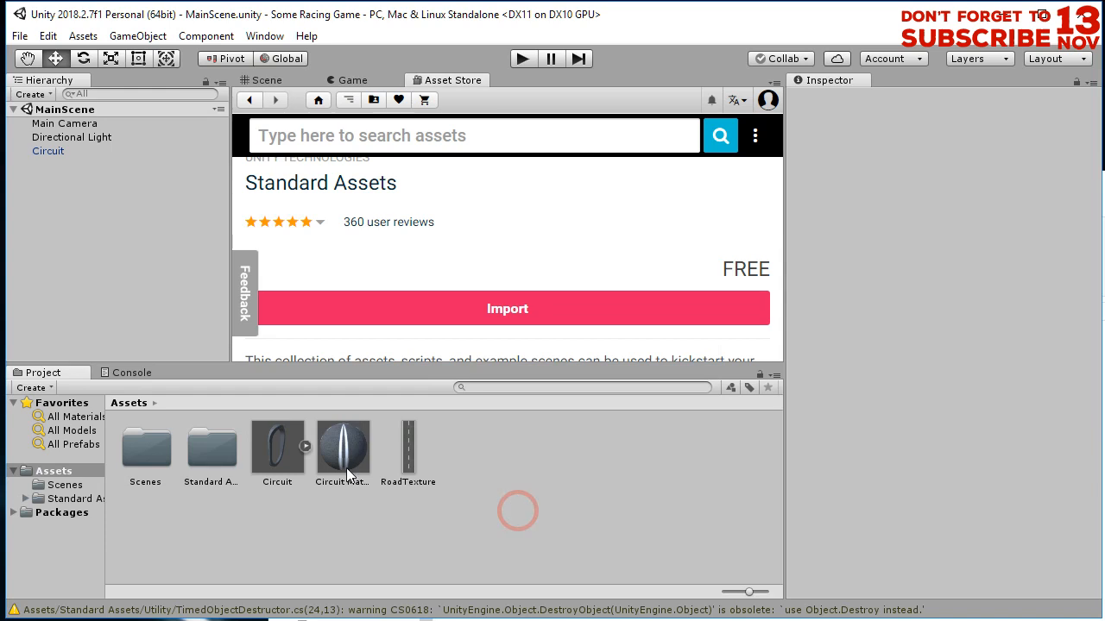
Return to the Scene view and open the Car folder inside Standard Assets > Vehicles in the project.
{"action": "left_click", "coordinate": [265, 81]}
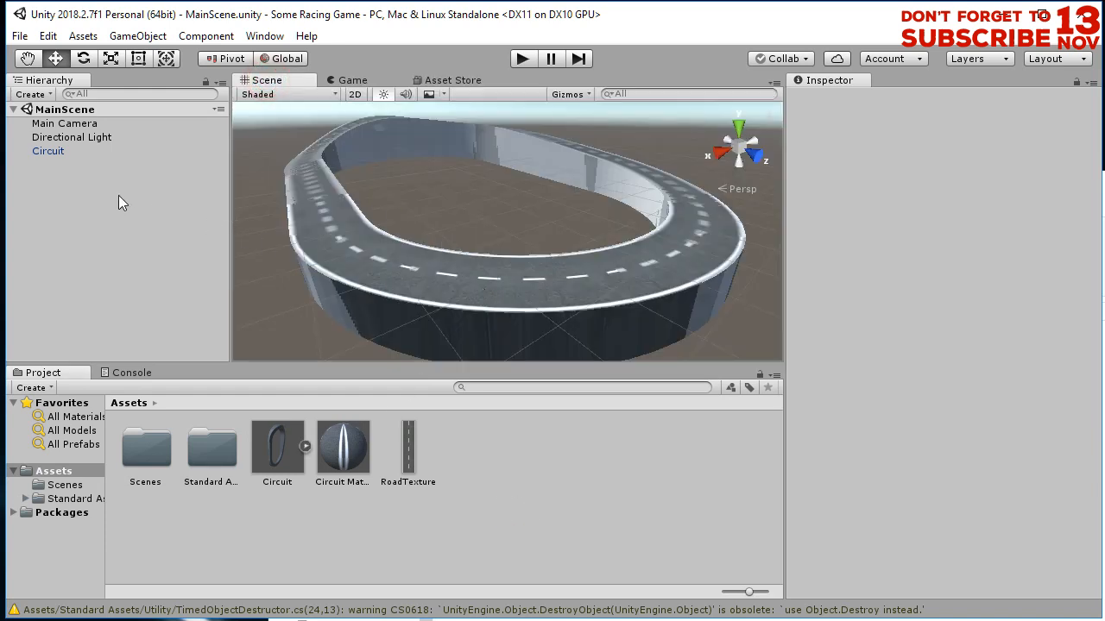
{"action": "left_click", "coordinate": [213, 446]}
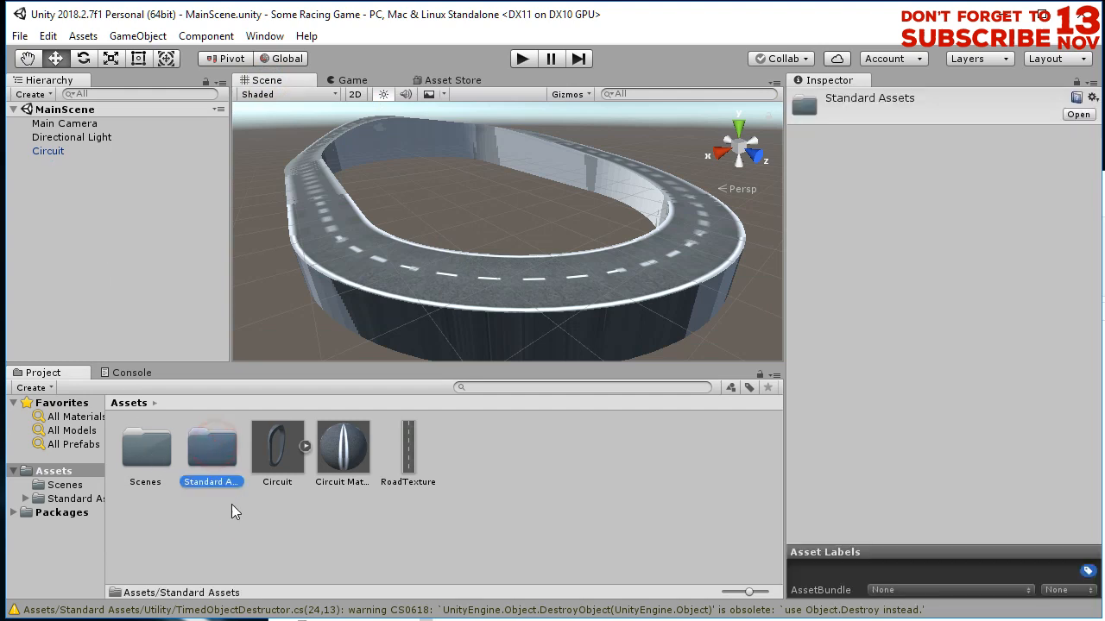
{"action": "double_click", "coordinate": [218, 451]}
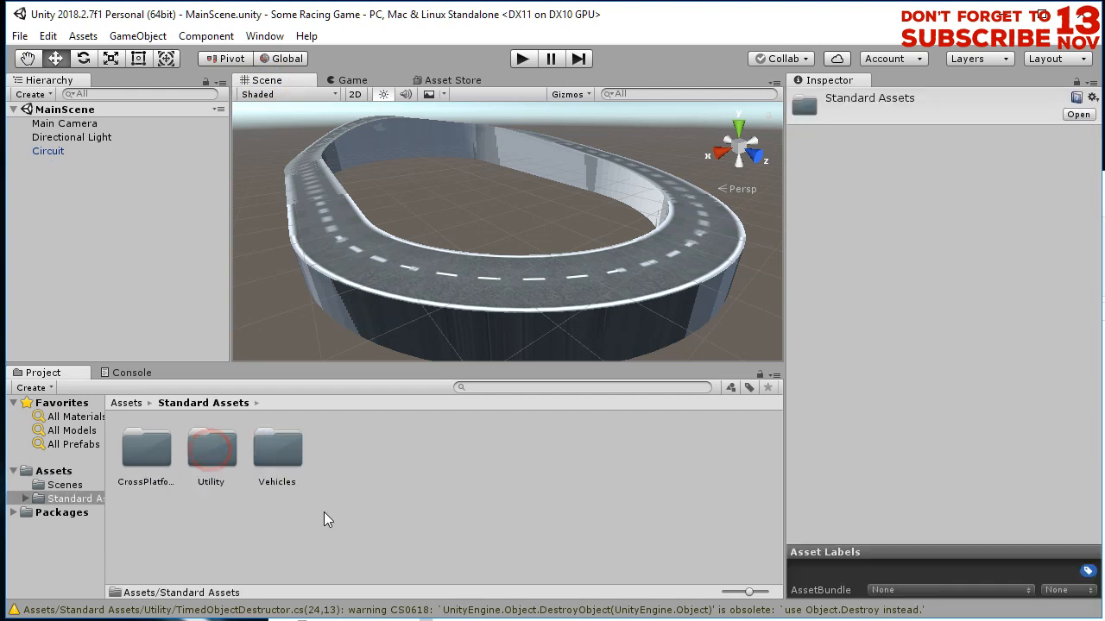
{"action": "double_click", "coordinate": [280, 454]}
{"action": "double_click", "coordinate": [162, 454]}
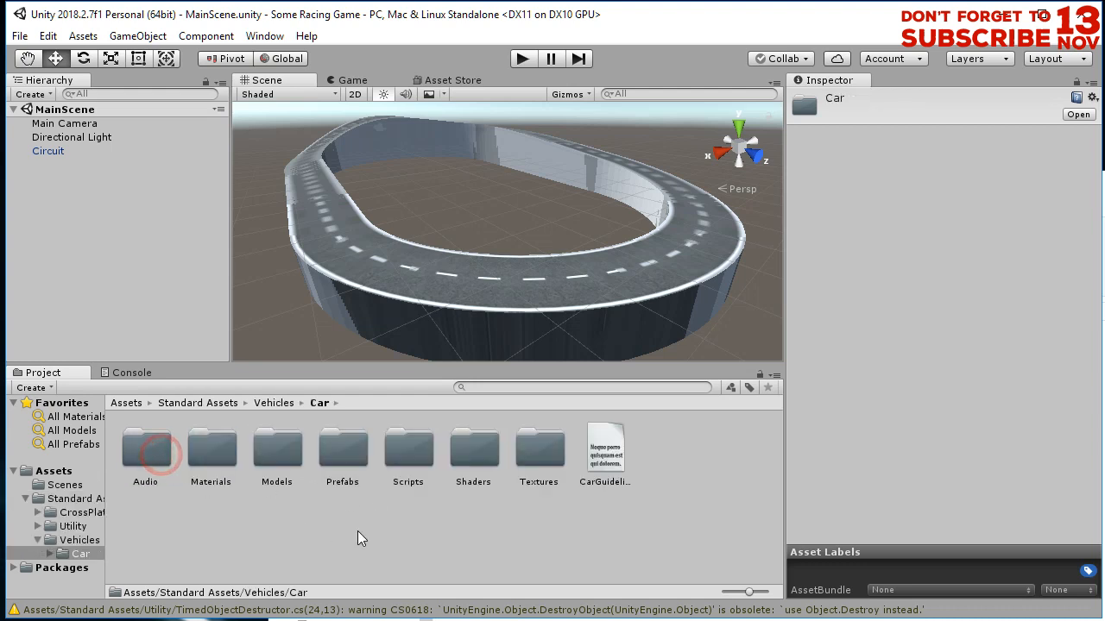
{"action": "left_click", "coordinate": [434, 539]}
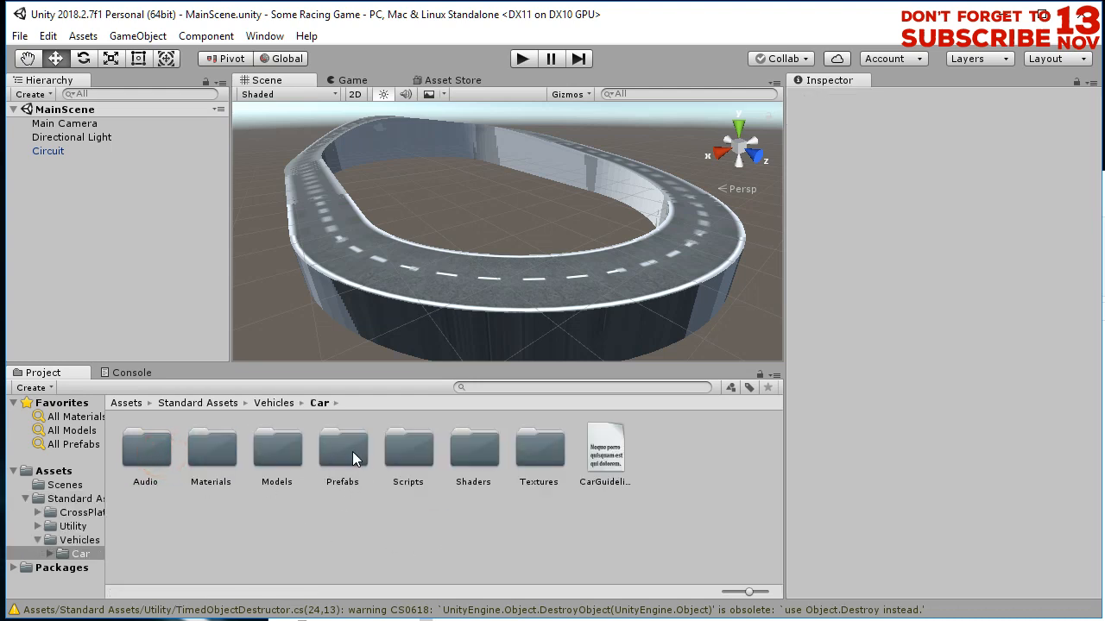
Place the Car prefab from the Car folder's Prefabs subfolder onto the circuit in the scene.
{"action": "double_click", "coordinate": [350, 453]}
{"action": "left_click", "coordinate": [374, 513]}
{"action": "left_click", "coordinate": [164, 457]}
{"action": "left_click", "coordinate": [203, 464]}
{"action": "left_click", "coordinate": [156, 459]}
{"action": "left_click", "coordinate": [207, 459]}
{"action": "left_click", "coordinate": [243, 525]}
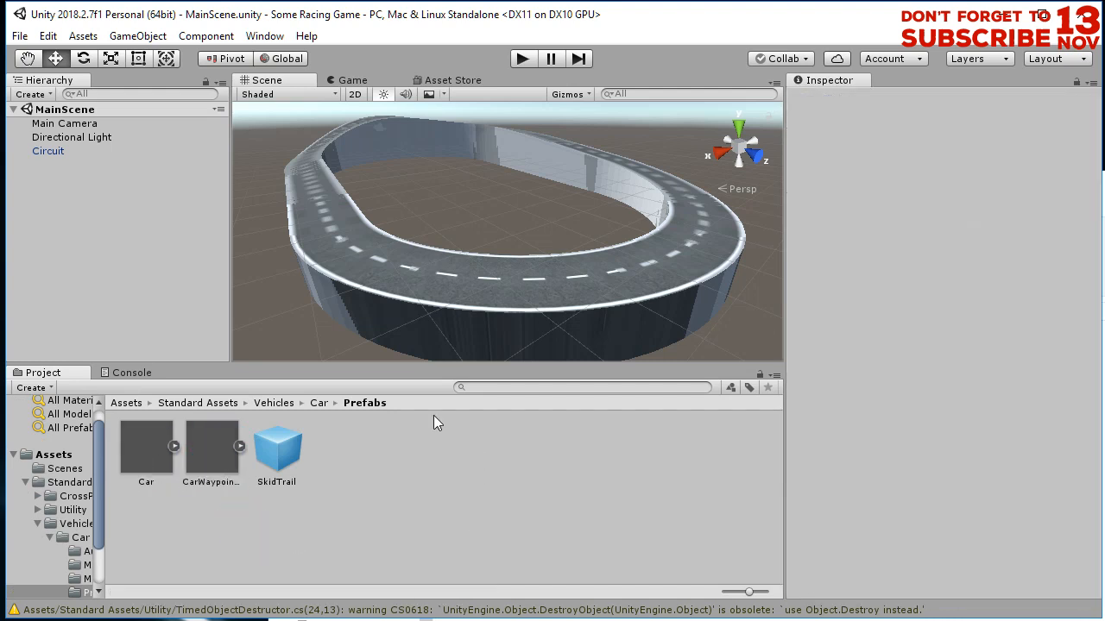
{"action": "left_click_drag", "start_coordinate": [146, 442], "coordinate": [321, 188]}
{"action": "scroll", "coordinate": [413, 268], "scroll_direction": "down", "scroll_amount": 4}
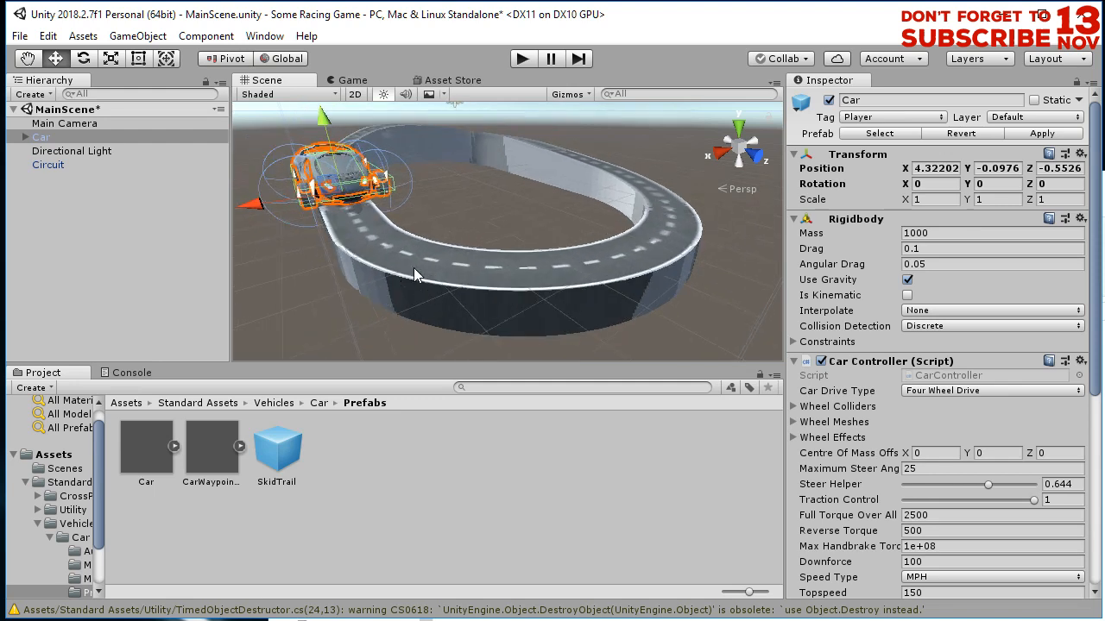
{"action": "scroll", "coordinate": [414, 275], "scroll_direction": "down", "scroll_amount": 5}
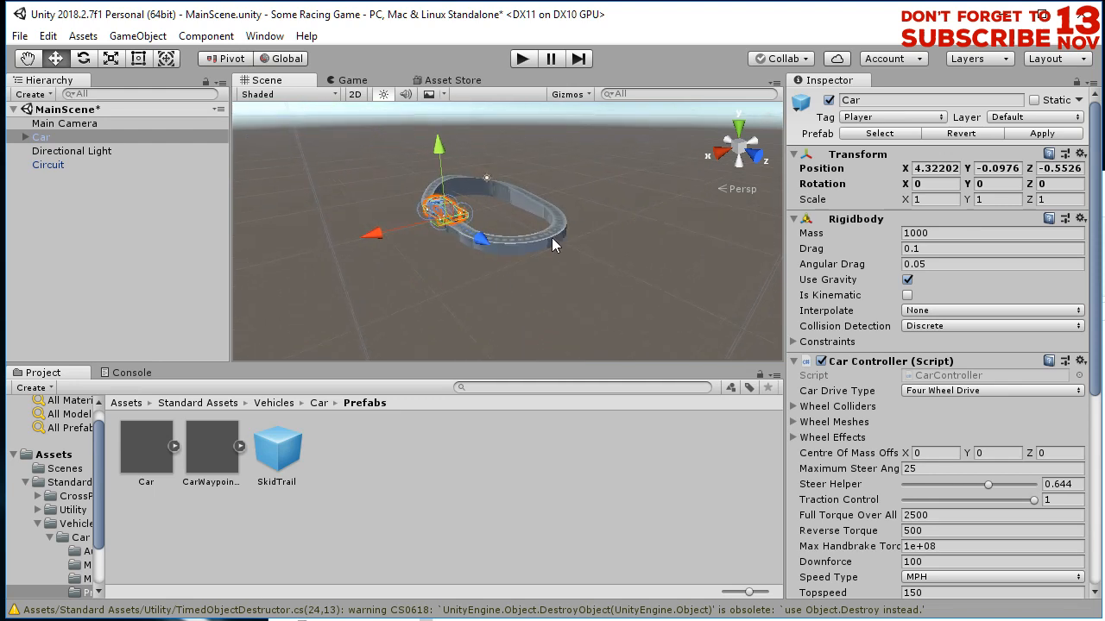
Set the circuit's scale to 5 on the X, Y and Z axes.
{"action": "left_click", "coordinate": [552, 240]}
{"action": "left_click", "coordinate": [933, 199]}
{"action": "type", "text": "5"}
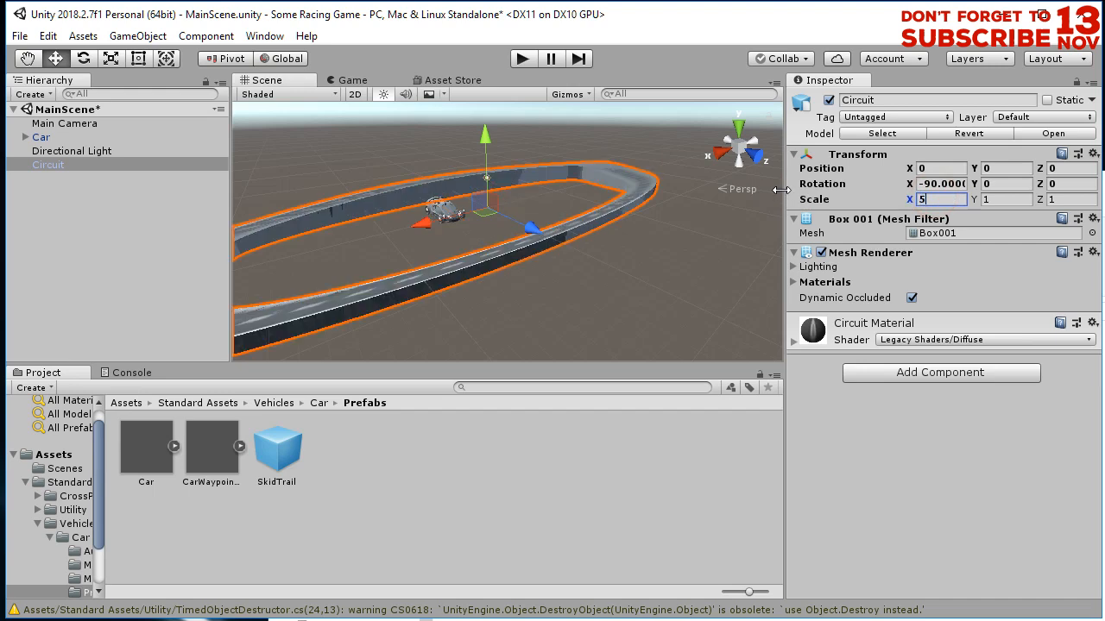
{"action": "key", "text": "Tab"}
{"action": "type", "text": "5"}
{"action": "key", "text": "Tab"}
{"action": "type", "text": "5"}
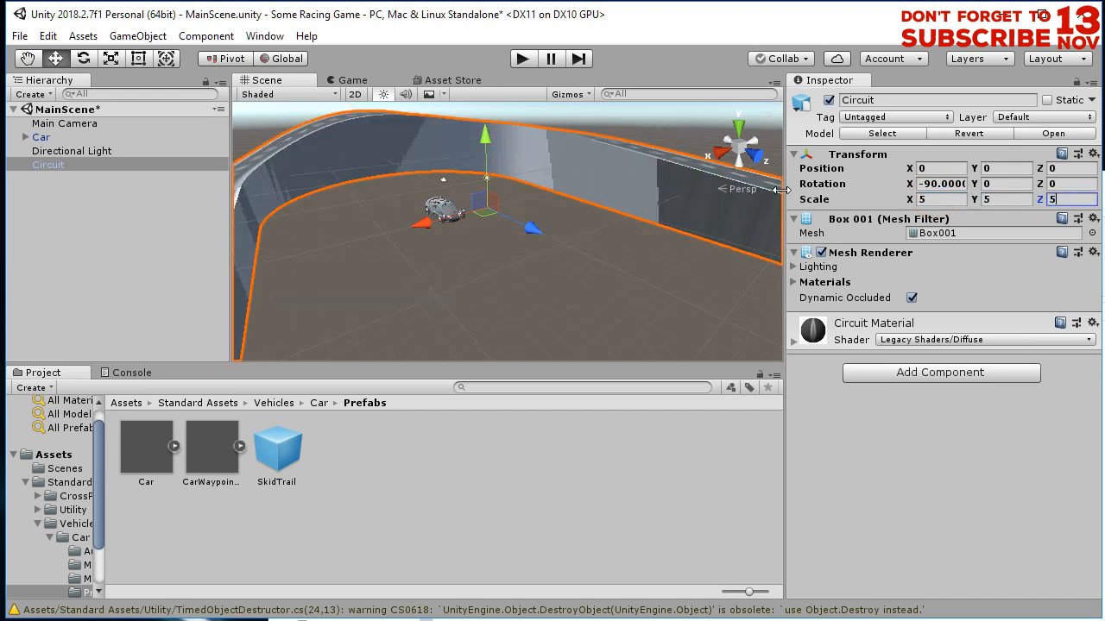
{"action": "scroll", "coordinate": [481, 246], "scroll_direction": "down", "scroll_amount": 5}
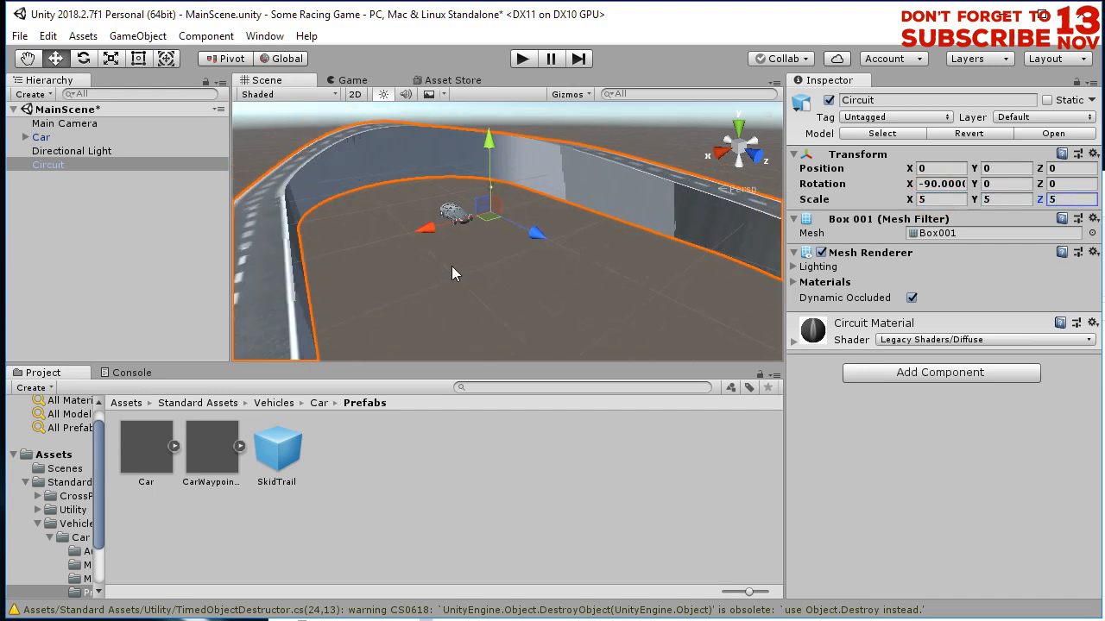
Move the car onto the enlarged circuit's road at about X 22.5, Y 0.9, Z -14.3.
{"action": "left_click", "coordinate": [501, 263]}
{"action": "left_click", "coordinate": [454, 216]}
{"action": "left_click", "coordinate": [39, 217]}
{"action": "left_click", "coordinate": [46, 137]}
{"action": "middle_click_drag", "start_coordinate": [384, 237], "coordinate": [540, 257]}
{"action": "left_click_drag", "start_coordinate": [627, 239], "coordinate": [446, 254]}
{"action": "mouse_move", "coordinate": [433, 200]}
{"action": "left_mouse_down"}
{"action": "mouse_move", "coordinate": [473, 313]}
{"action": "mouse_move", "coordinate": [440, 258]}
{"action": "mouse_move", "coordinate": [438, 222]}
{"action": "left_mouse_up"}
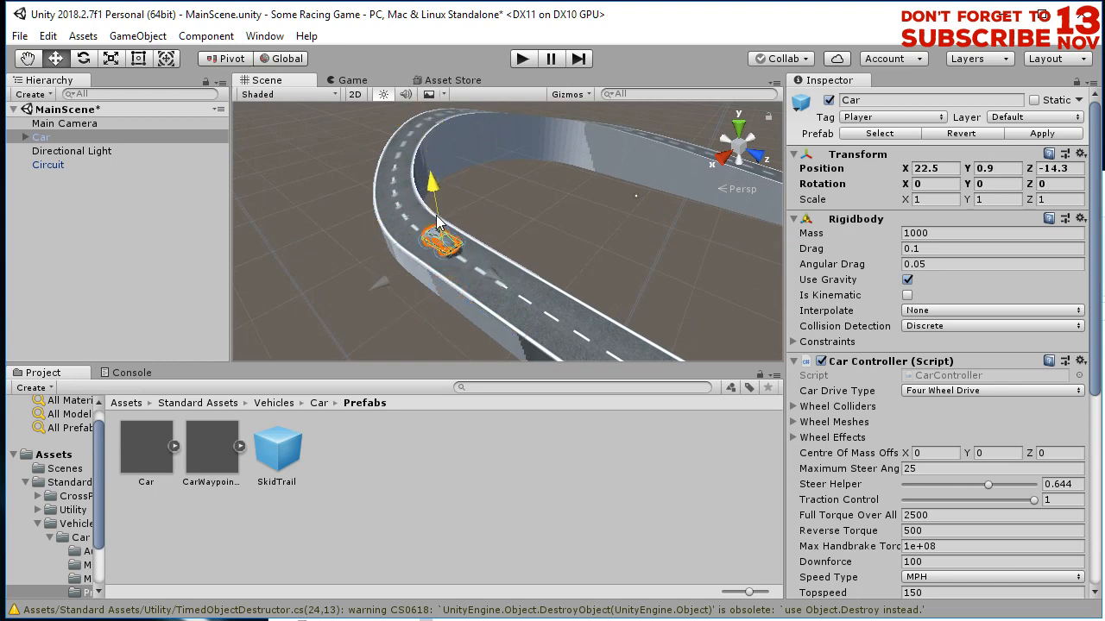
{"action": "scroll", "coordinate": [437, 221], "scroll_direction": "up", "scroll_amount": 5}
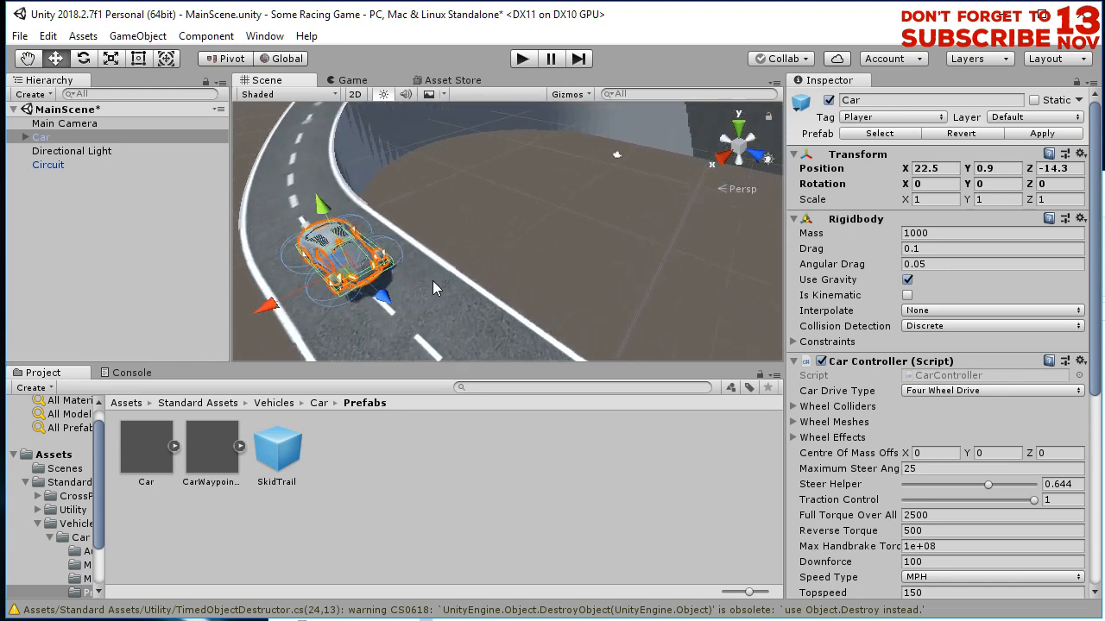
{"action": "scroll", "coordinate": [457, 282], "scroll_direction": "down", "scroll_amount": 8}
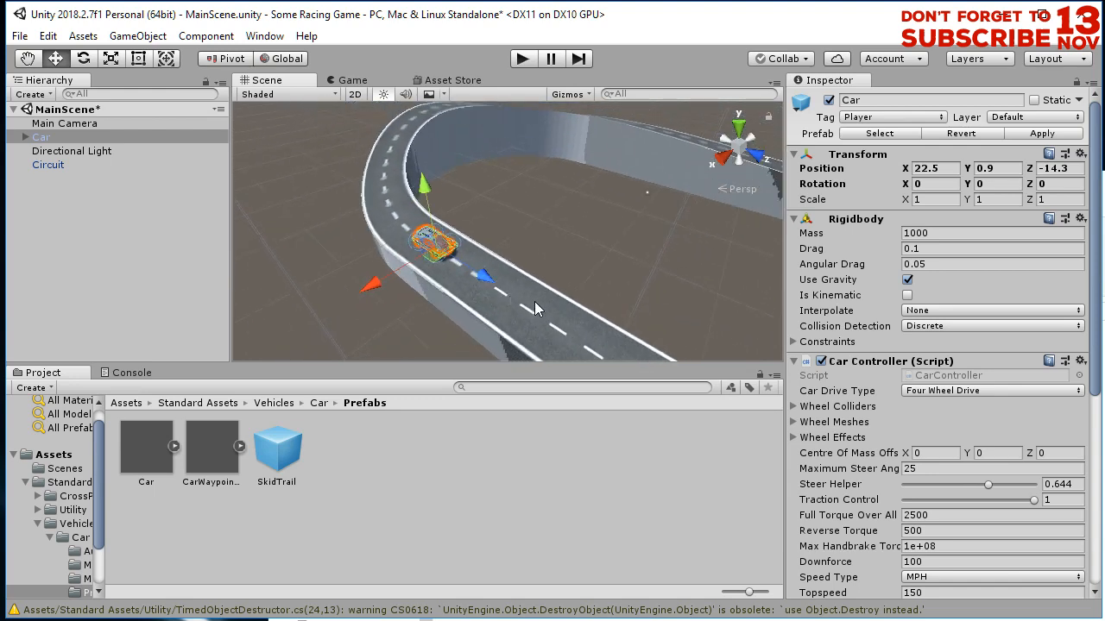
Set the circuit's scale to 10 on the X, Y and Z axes.
{"action": "key", "text": "q"}
{"action": "middle_click_drag", "start_coordinate": [641, 251], "coordinate": [544, 236]}
{"action": "left_click", "coordinate": [604, 283]}
{"action": "left_click", "coordinate": [456, 323]}
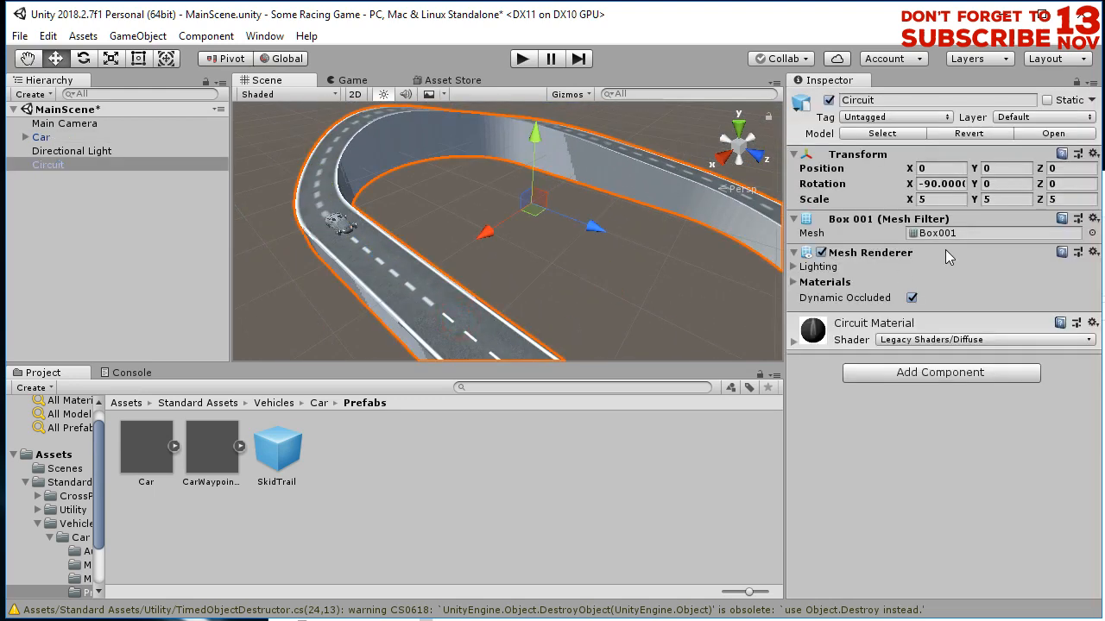
{"action": "left_click", "coordinate": [952, 197]}
{"action": "type", "text": "10"}
{"action": "key", "text": "Tab"}
{"action": "type", "text": "10"}
{"action": "key", "text": "Tab"}
{"action": "type", "text": "10"}
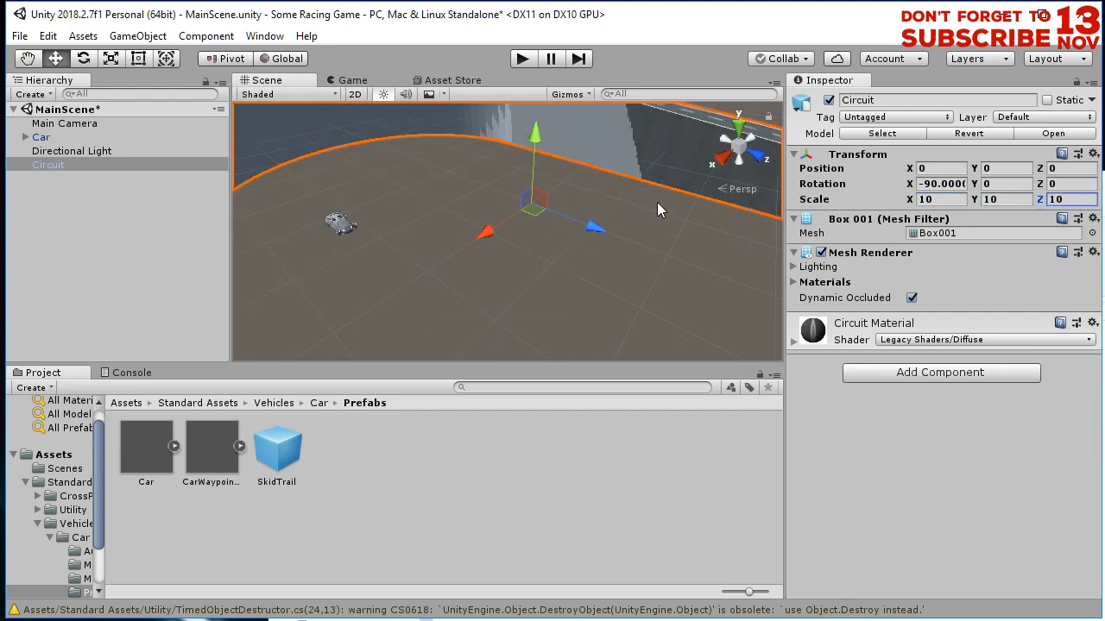
{"action": "scroll", "coordinate": [373, 273], "scroll_direction": "down", "scroll_amount": 3}
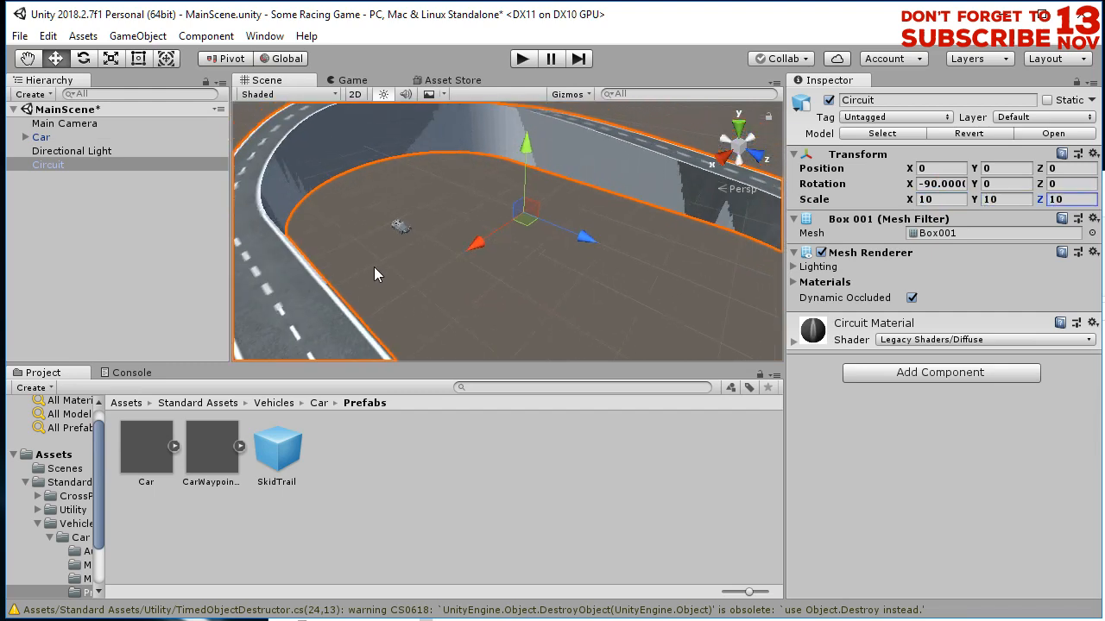
Move the car onto the rescaled circuit's road at about X 45.8, Y 1.5, Z -7.9.
{"action": "double_click", "coordinate": [54, 140]}
{"action": "left_click_drag", "start_coordinate": [379, 250], "coordinate": [340, 309]}
{"action": "key", "text": "f"}
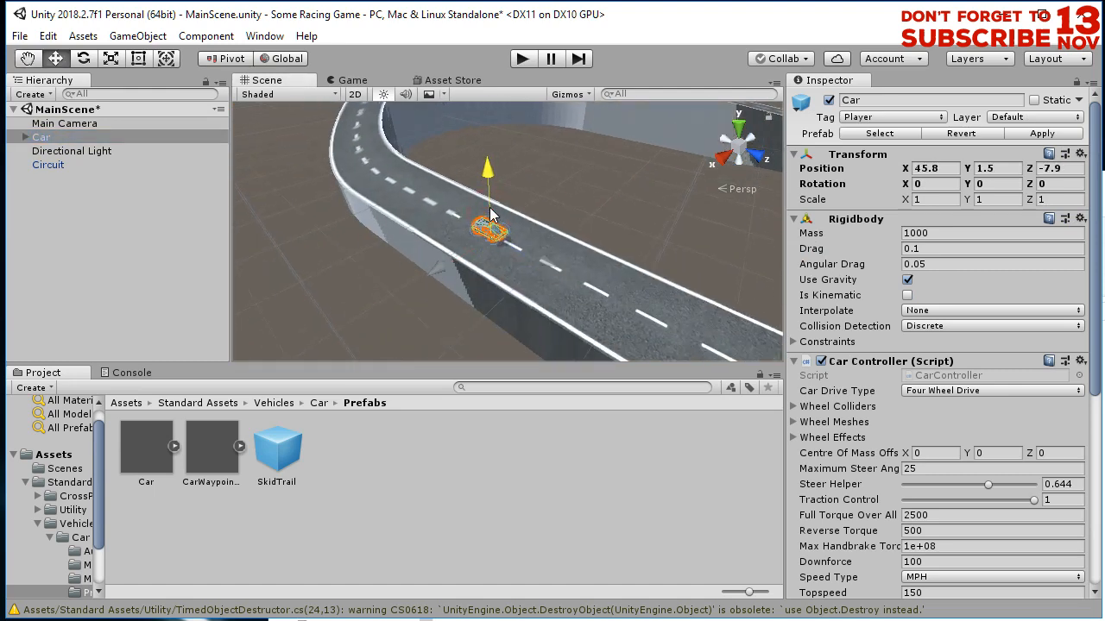
{"action": "scroll", "coordinate": [491, 229], "scroll_direction": "up", "scroll_amount": 8}
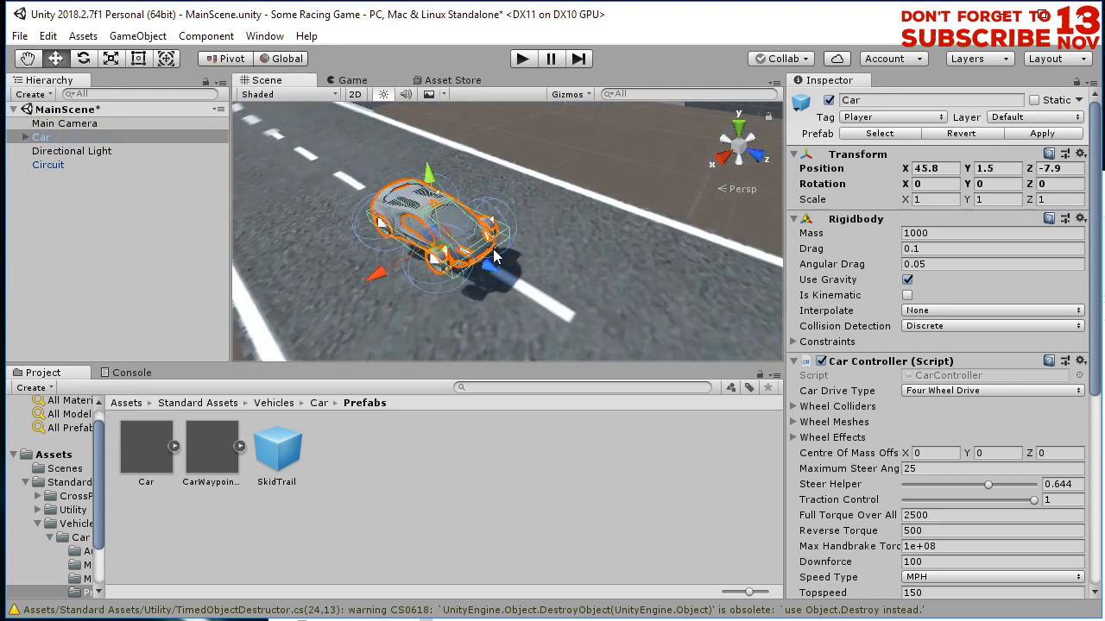
{"action": "scroll", "coordinate": [496, 259], "scroll_direction": "down", "scroll_amount": 6}
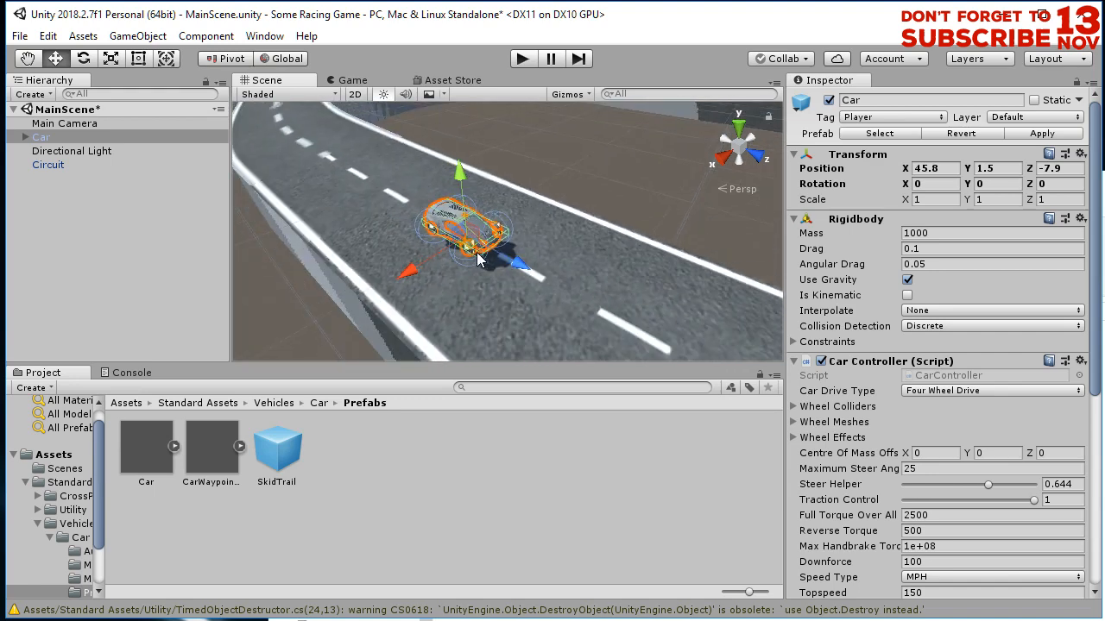
Shift the car sideways and along the straight to about X 48.27, Z 36.7.
{"action": "left_click_drag", "start_coordinate": [469, 245], "coordinate": [402, 257]}
{"action": "left_click_drag", "start_coordinate": [455, 325], "coordinate": [430, 285], "text": "alt"}
{"action": "scroll", "coordinate": [475, 285], "scroll_direction": "down", "scroll_amount": 3}
{"action": "middle_click_drag", "start_coordinate": [475, 290], "coordinate": [382, 253]}
{"action": "scroll", "coordinate": [385, 259], "scroll_direction": "down", "scroll_amount": 4}
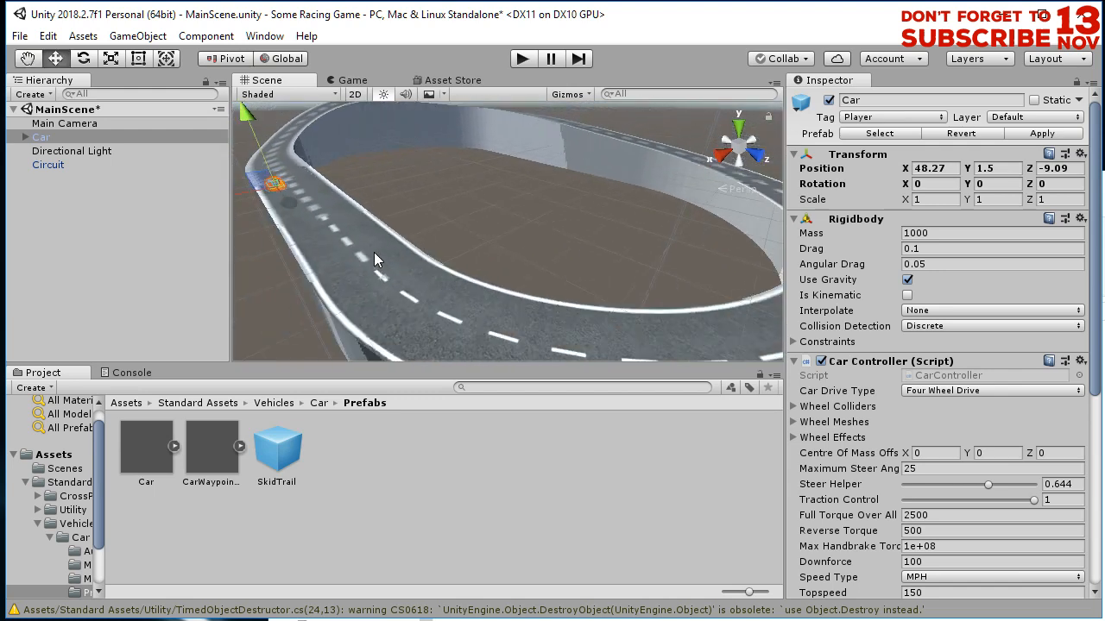
{"action": "left_click_drag", "start_coordinate": [287, 198], "coordinate": [441, 291]}
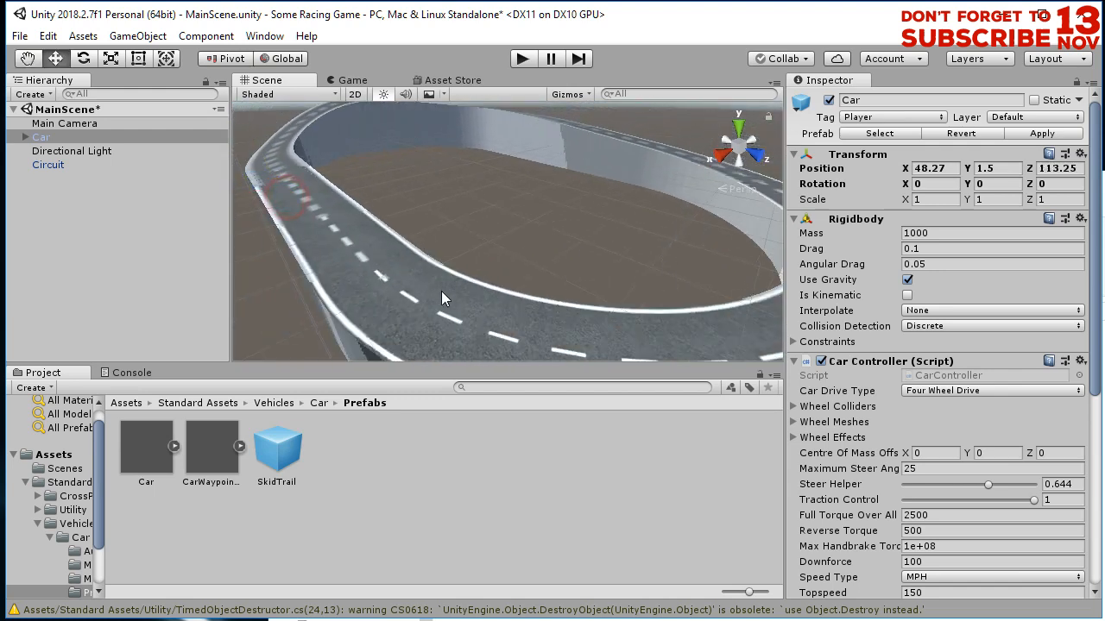
{"action": "left_click_drag", "start_coordinate": [365, 252], "coordinate": [341, 260]}
{"action": "scroll", "coordinate": [386, 280], "scroll_direction": "down", "scroll_amount": 5}
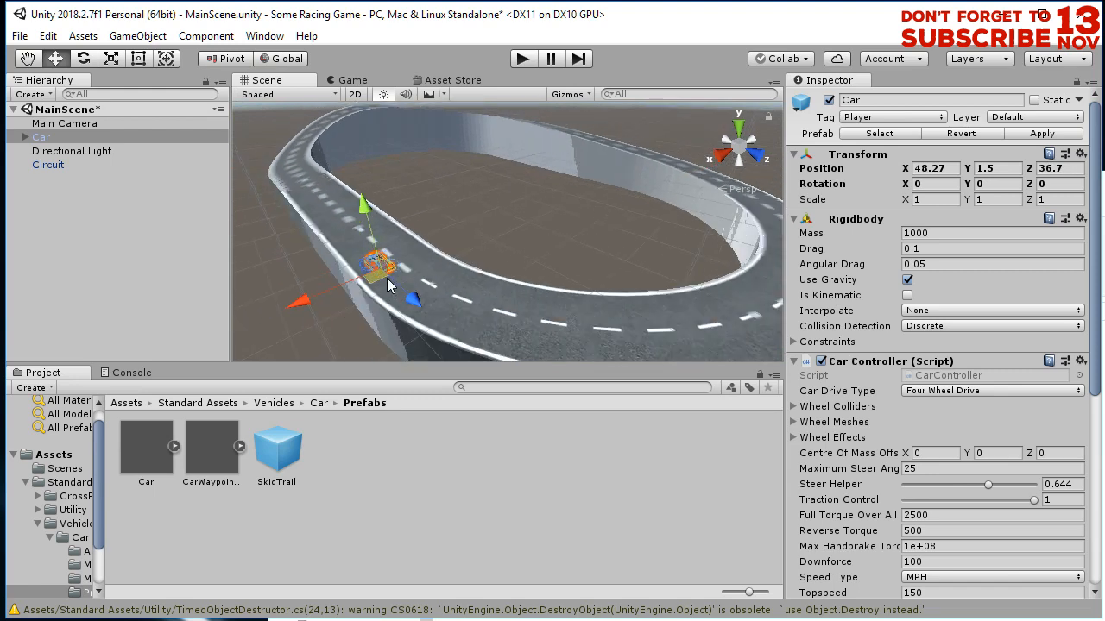
Align the car with the road's centre line at about X 44.5, lower it slightly and save the scene.
{"action": "left_click_drag", "start_coordinate": [503, 287], "coordinate": [374, 275], "text": "alt"}
{"action": "key", "text": "f"}
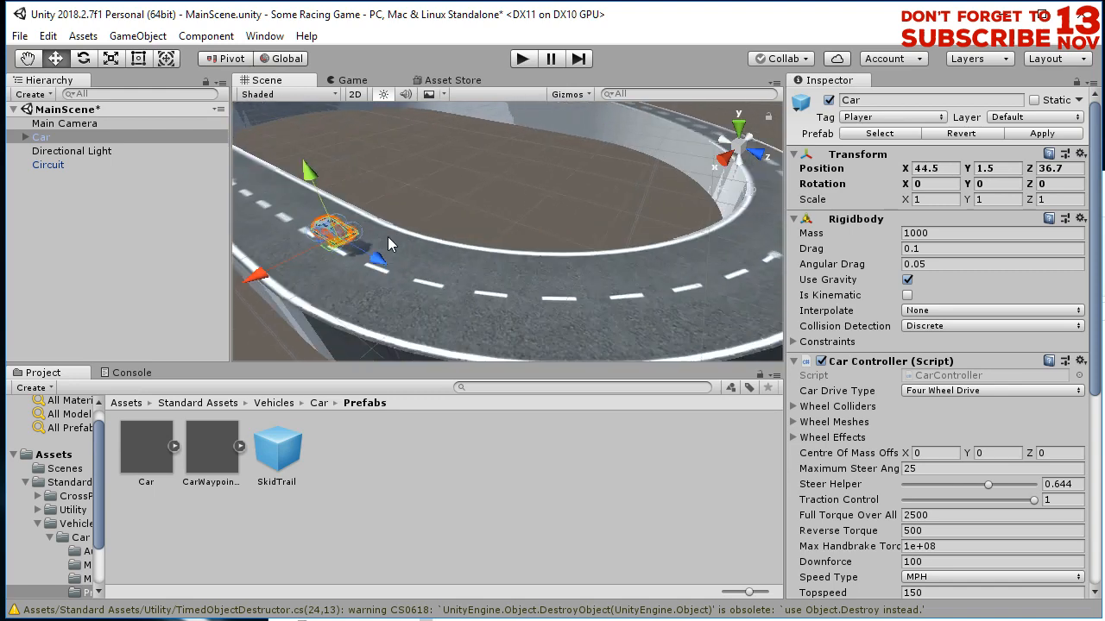
{"action": "mouse_move", "coordinate": [321, 205]}
{"action": "left_mouse_down"}
{"action": "mouse_move", "coordinate": [321, 237]}
{"action": "mouse_move", "coordinate": [321, 210]}
{"action": "left_mouse_up"}
{"action": "key", "text": "ctrl+s"}
Clear the circuit selection and run the game in Play mode.
{"action": "mouse_move", "coordinate": [460, 204]}
{"action": "middle_mouse_down"}
{"action": "mouse_move", "coordinate": [493, 229]}
{"action": "mouse_move", "coordinate": [460, 197]}
{"action": "middle_mouse_up"}
{"action": "left_click", "coordinate": [506, 264]}
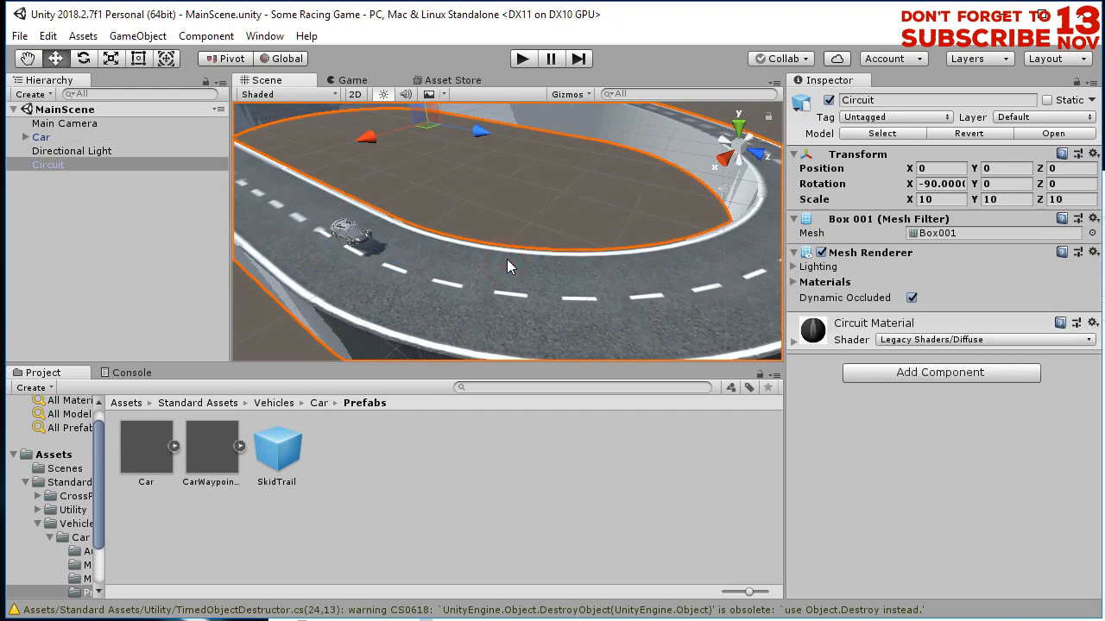
{"action": "left_click", "coordinate": [516, 214]}
{"action": "middle_click_drag", "start_coordinate": [434, 205], "coordinate": [457, 204]}
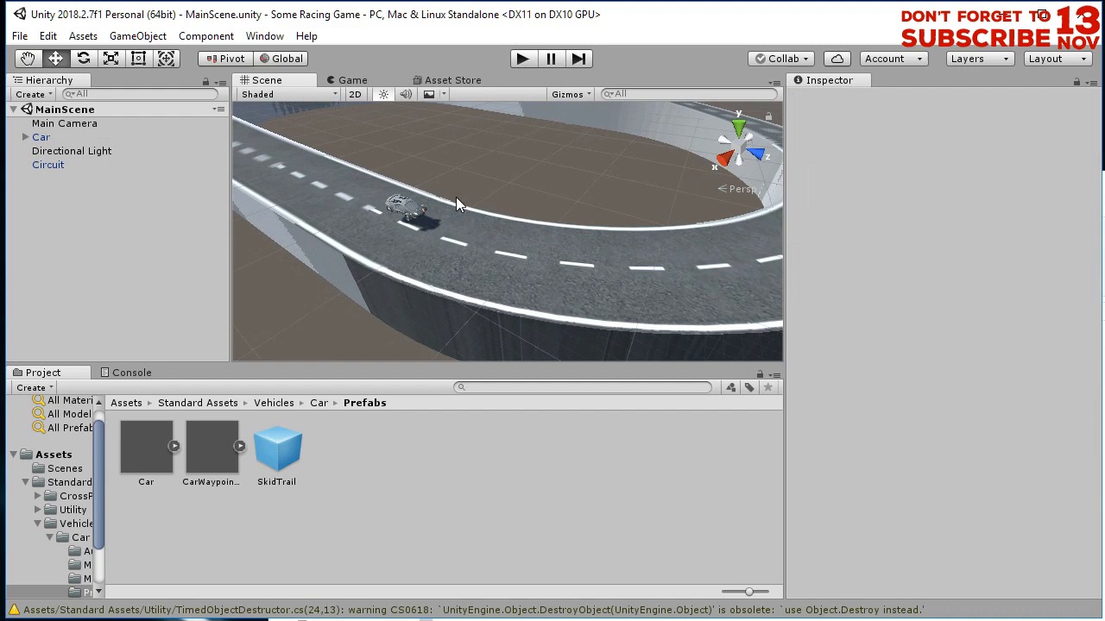
{"action": "left_click", "coordinate": [525, 57]}
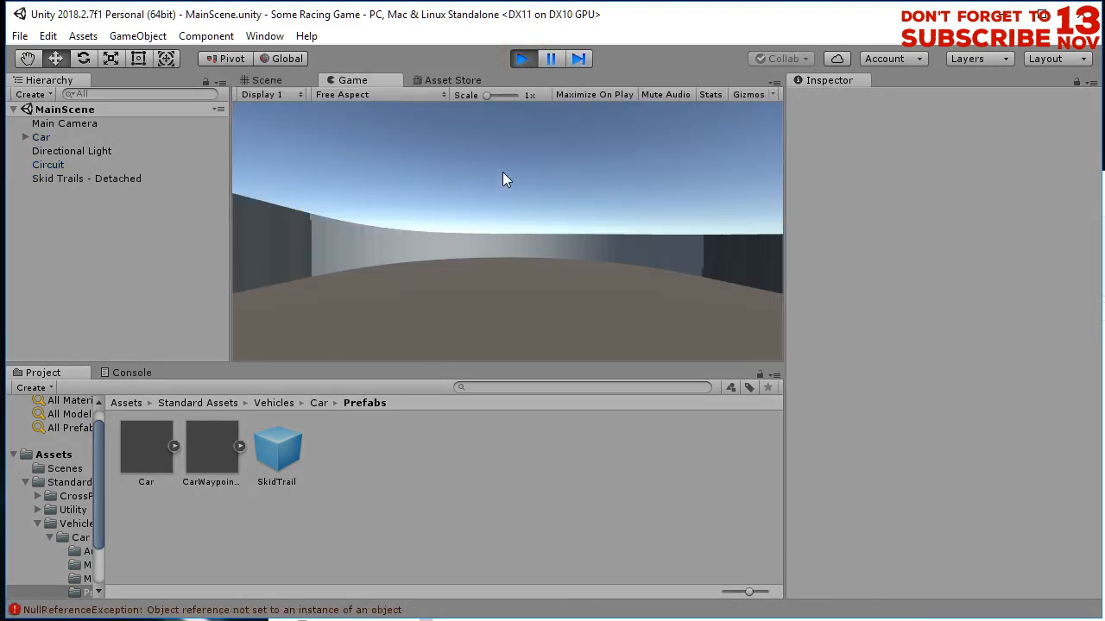
Stop the test run and make the Main Camera a child of the Car object.
{"action": "left_click", "coordinate": [526, 58]}
{"action": "scroll", "coordinate": [466, 223], "scroll_direction": "down", "scroll_amount": 3}
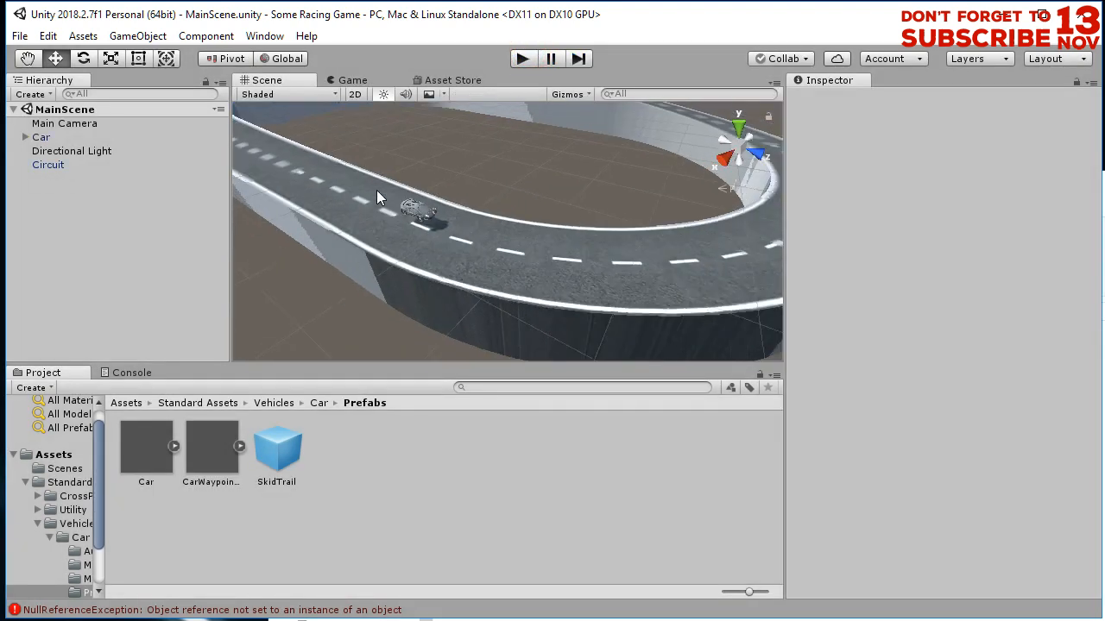
{"action": "left_click", "coordinate": [68, 124]}
{"action": "mouse_move", "coordinate": [60, 127]}
{"action": "left_mouse_down"}
{"action": "mouse_move", "coordinate": [39, 145]}
{"action": "mouse_move", "coordinate": [51, 142]}
{"action": "left_mouse_up"}
{"action": "double_click", "coordinate": [76, 221]}
{"action": "left_click", "coordinate": [133, 314]}
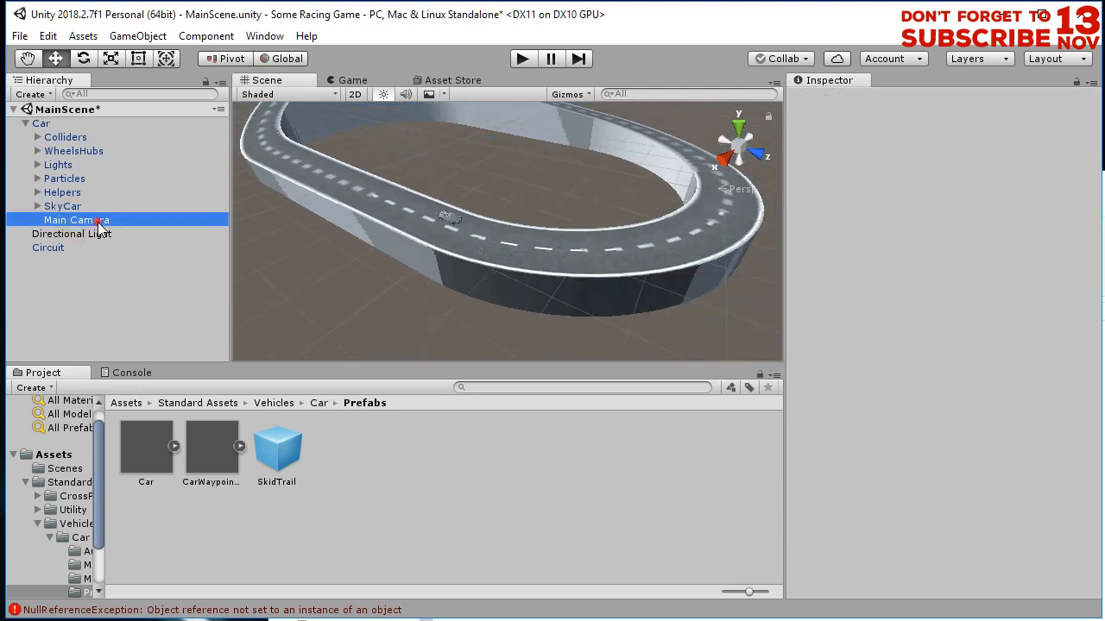
Set the Main Camera's local position to X 0, Y 0, Z 0.
{"action": "left_click", "coordinate": [939, 151]}
{"action": "type", "text": "0"}
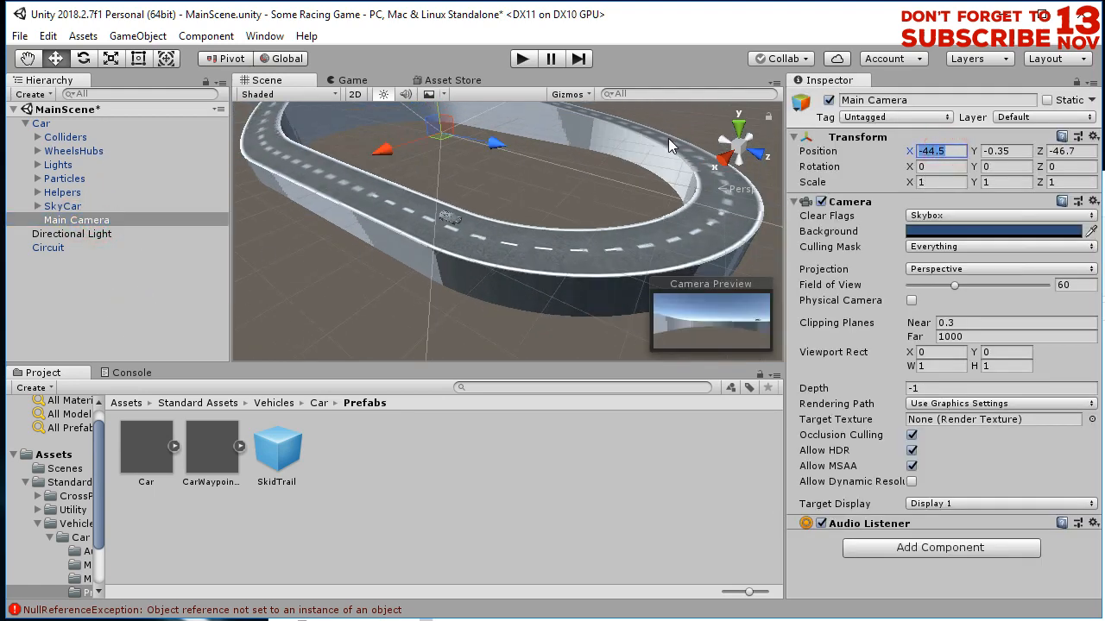
{"action": "key", "text": "Tab"}
{"action": "type", "text": "0"}
{"action": "key", "text": "Tab"}
{"action": "type", "text": "0"}
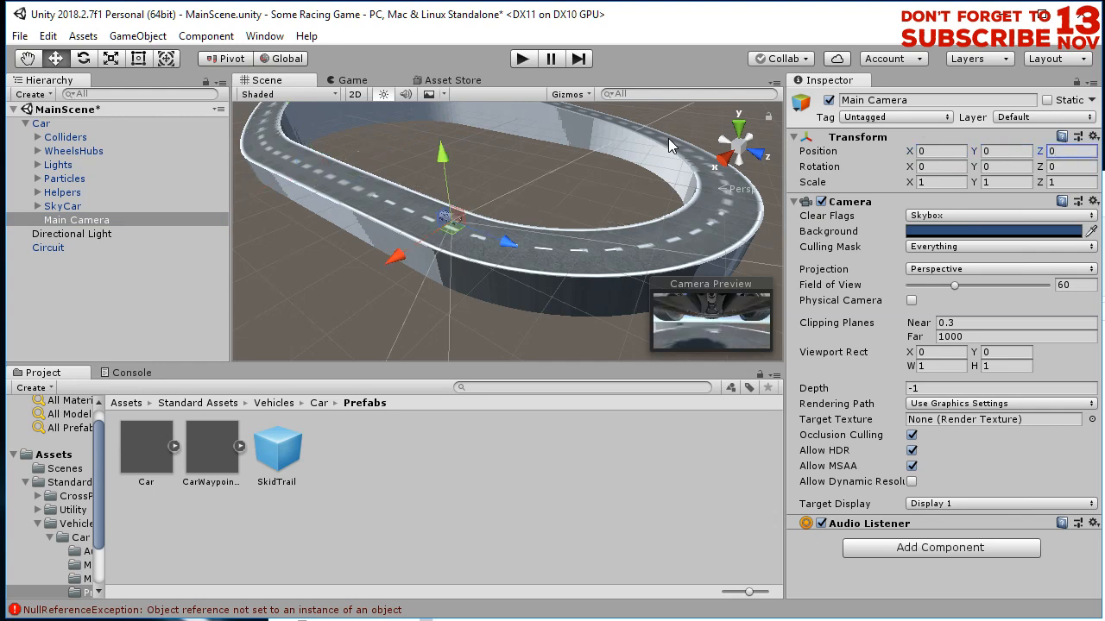
Move the Main Camera behind and above the car to about Y 1.66, Z -5.82 and save the scene.
{"action": "scroll", "coordinate": [454, 267], "scroll_direction": "up", "scroll_amount": 3}
{"action": "left_click_drag", "start_coordinate": [453, 267], "coordinate": [584, 261], "text": "alt"}
{"action": "scroll", "coordinate": [647, 235], "scroll_direction": "up", "scroll_amount": 2}
{"action": "left_click_drag", "start_coordinate": [676, 223], "coordinate": [614, 228]}
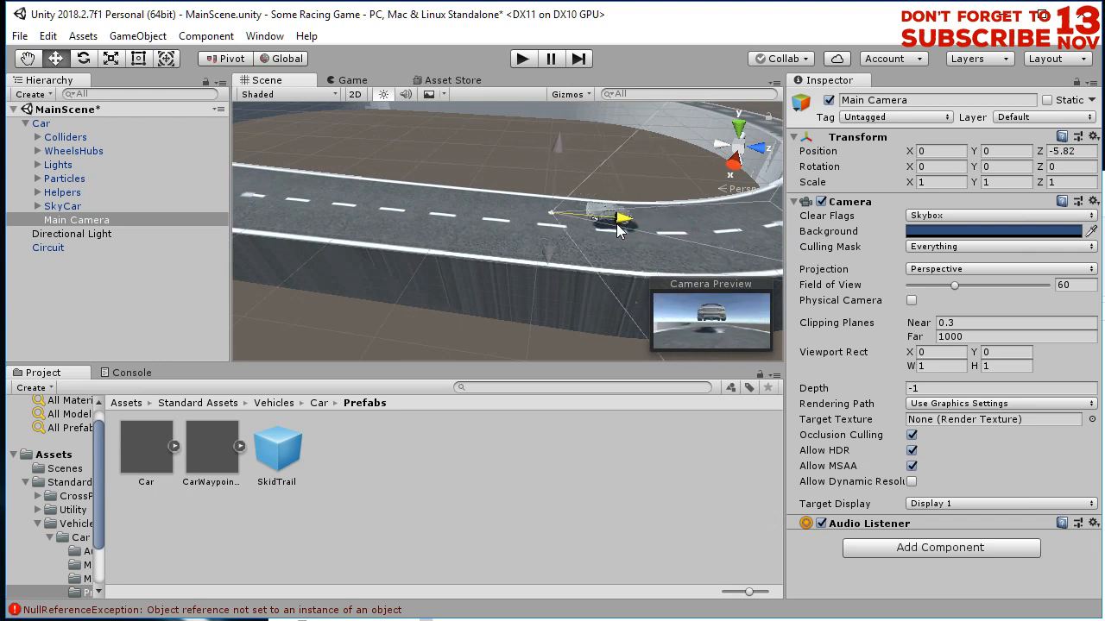
{"action": "left_click_drag", "start_coordinate": [558, 158], "coordinate": [554, 138]}
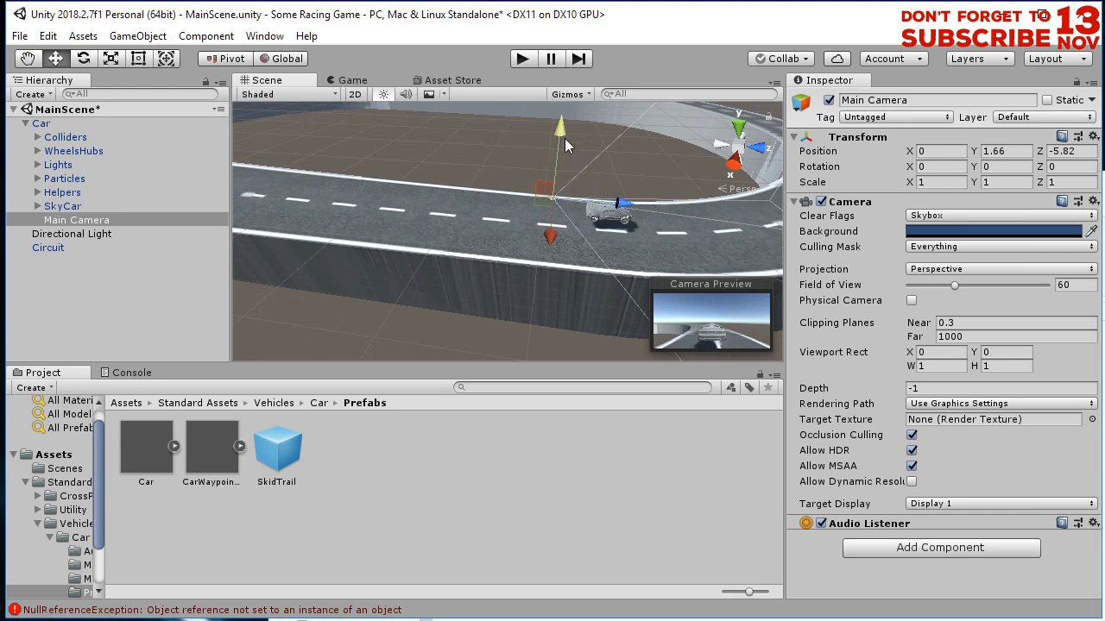
{"action": "key", "text": "ctrl+s"}
Add a Mesh Collider component to the Circuit.
{"action": "left_click", "coordinate": [493, 273]}
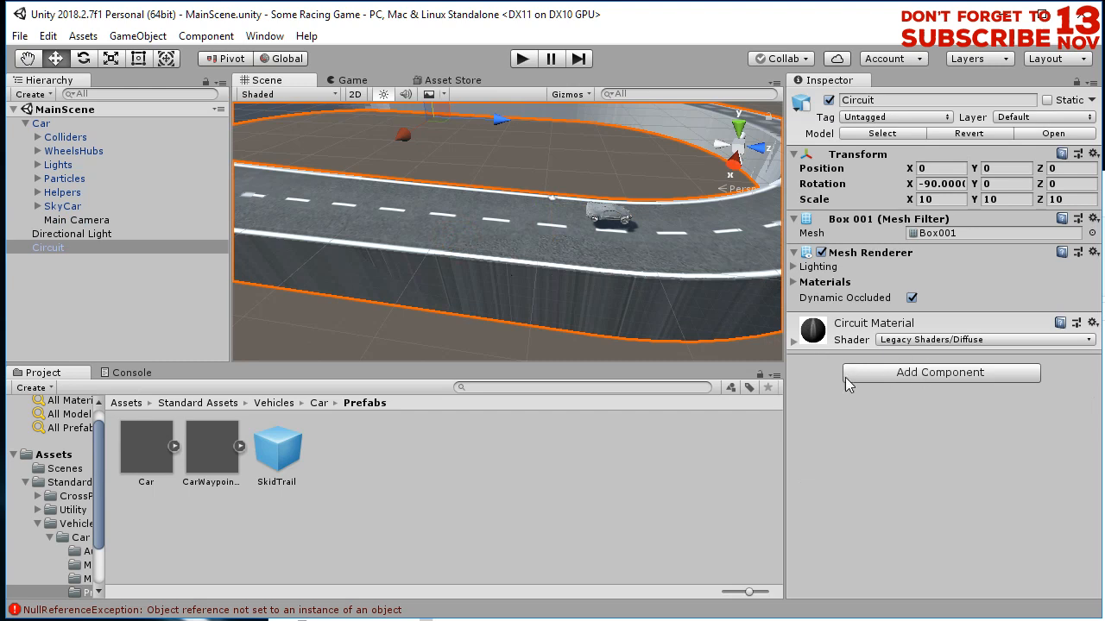
{"action": "left_click", "coordinate": [909, 372]}
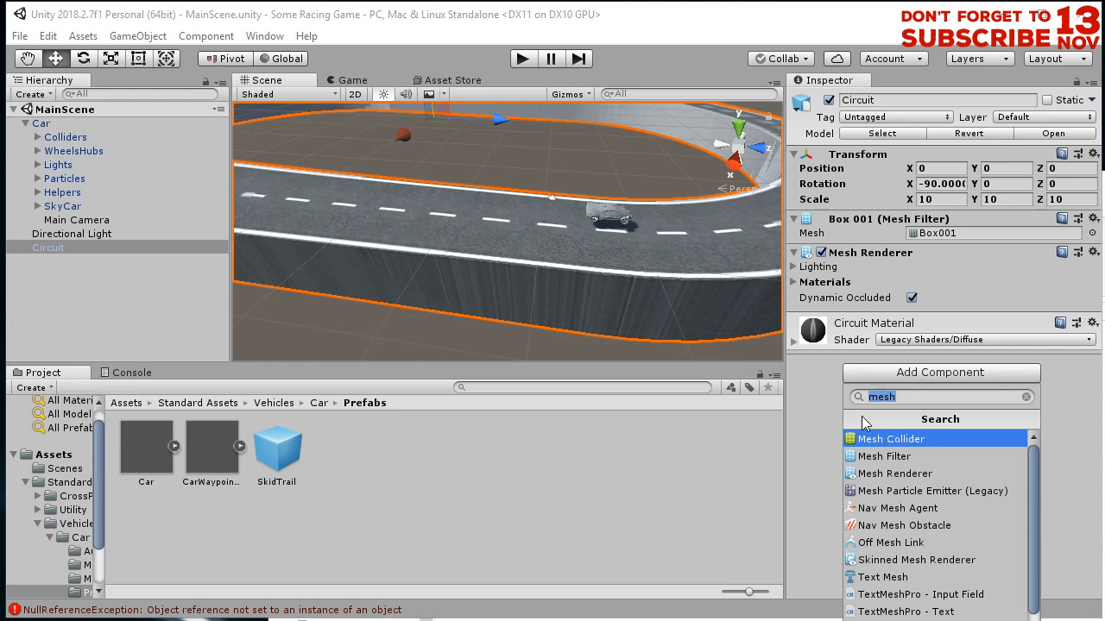
{"action": "left_click", "coordinate": [897, 439]}
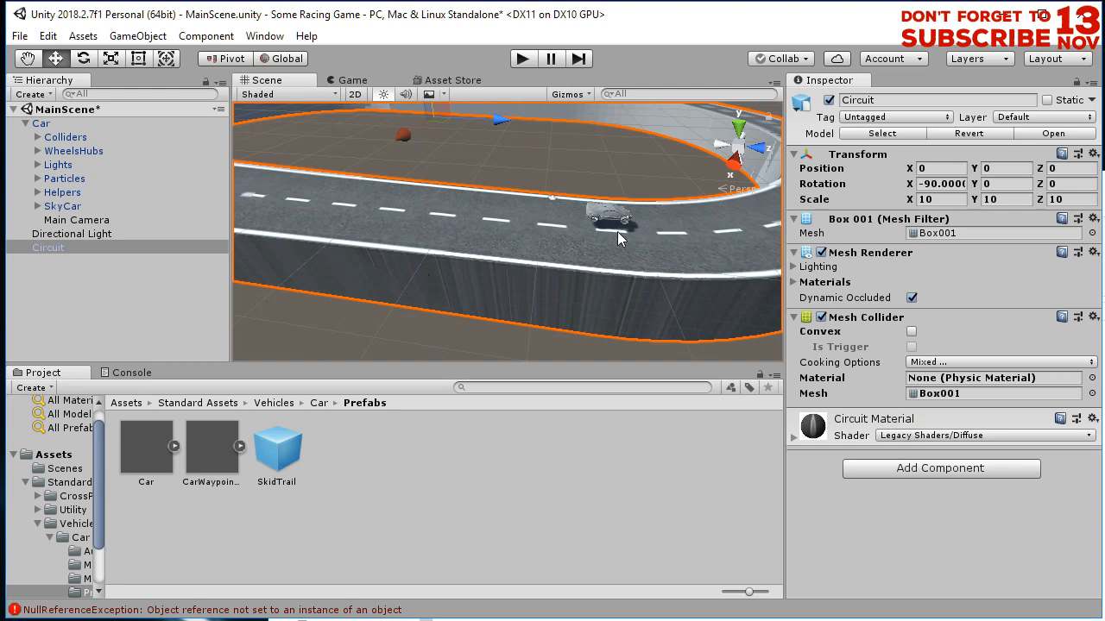
Run the game, test-drive the car along the circuit with steering and braking, and stop Play mode.
{"action": "middle_click_drag", "start_coordinate": [489, 243], "coordinate": [426, 257]}
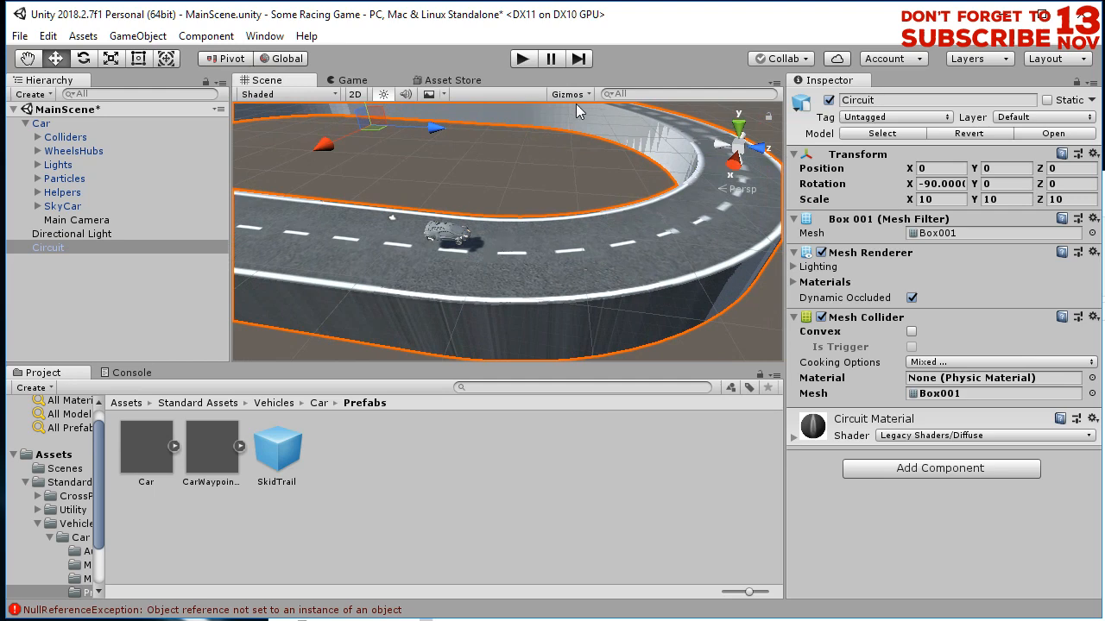
{"action": "left_click", "coordinate": [523, 58]}
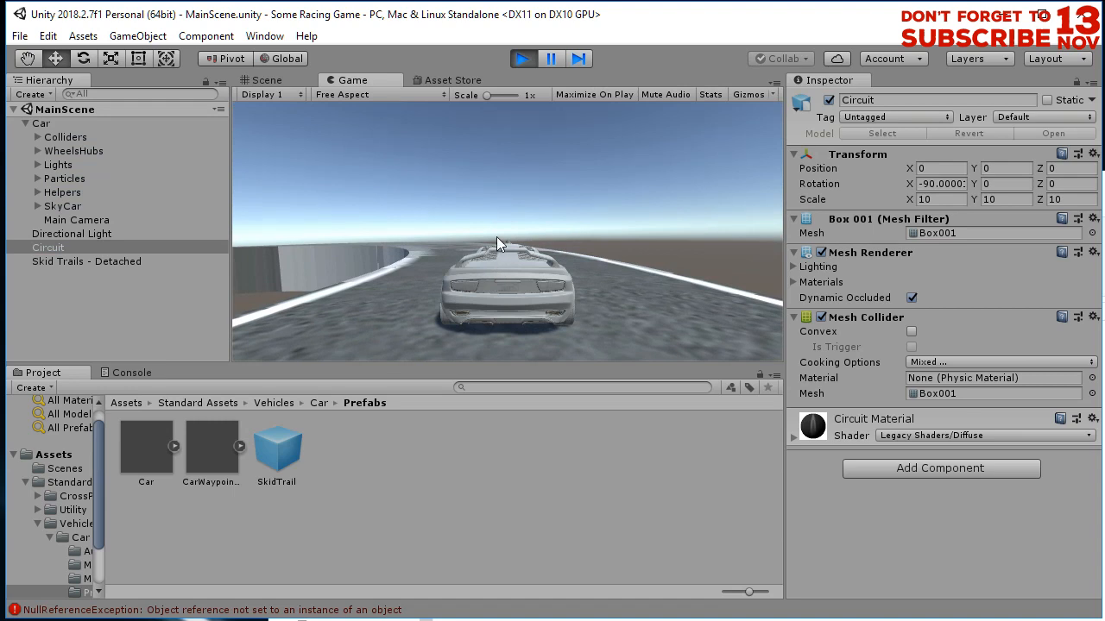
{"action": "key", "text": "w"}
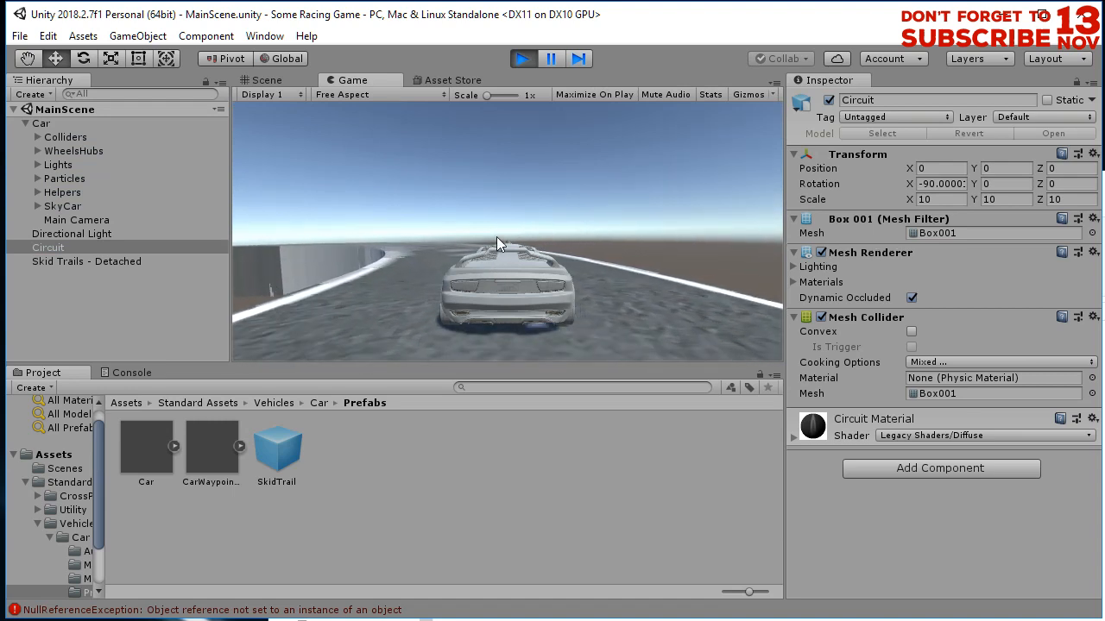
{"action": "key", "text": "s"}
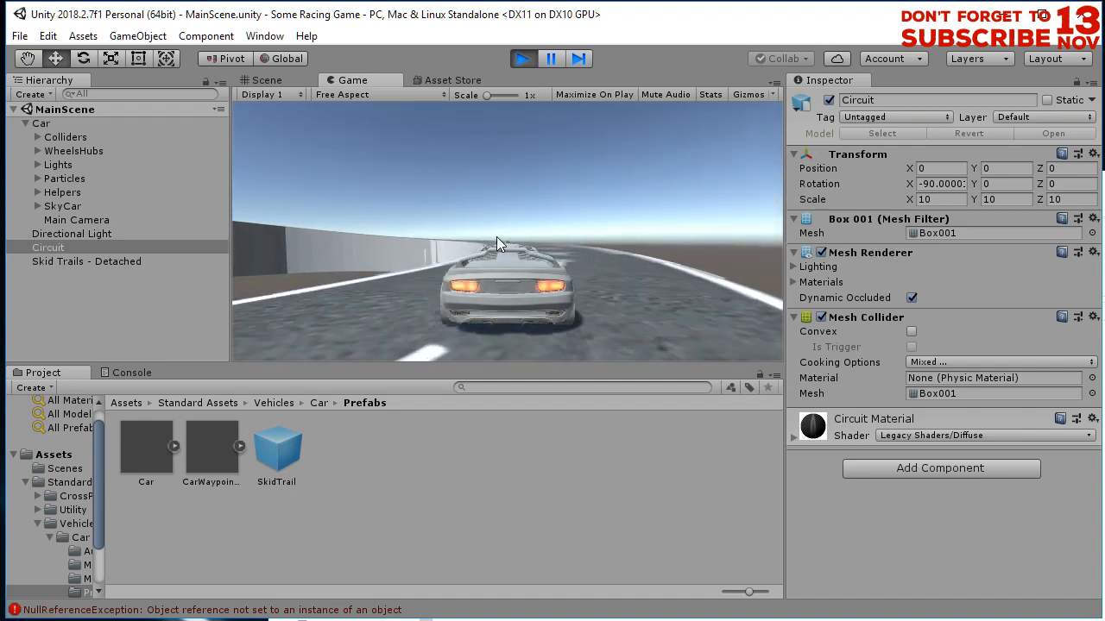
{"action": "key", "text": "a"}
{"action": "key", "text": "a"}
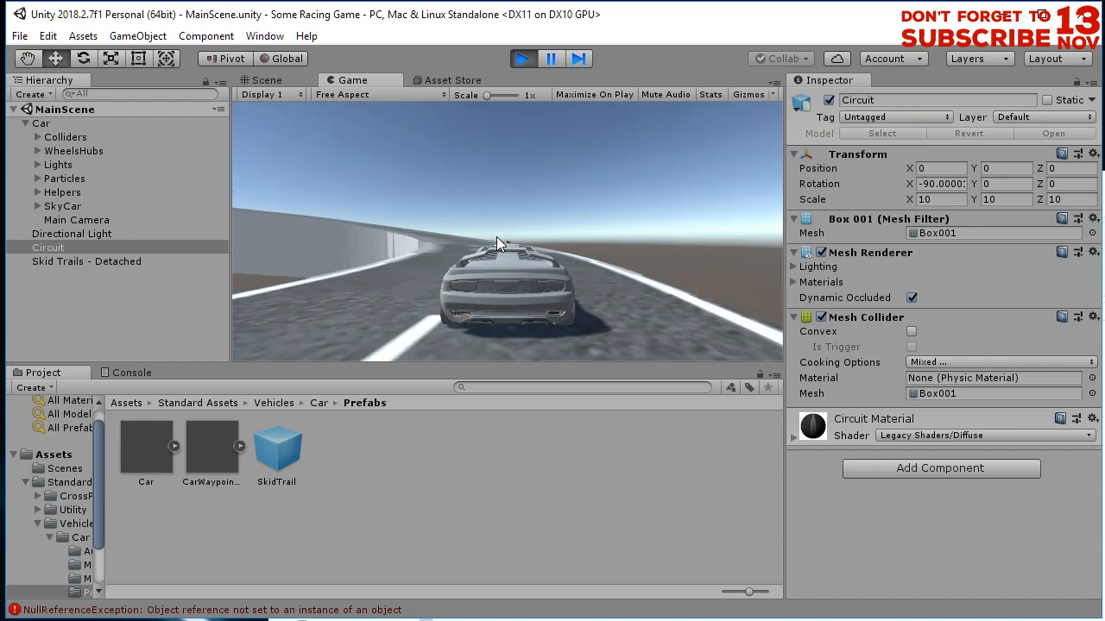
{"action": "key", "text": "a"}
{"action": "key", "text": "d"}
{"action": "key", "text": "s"}
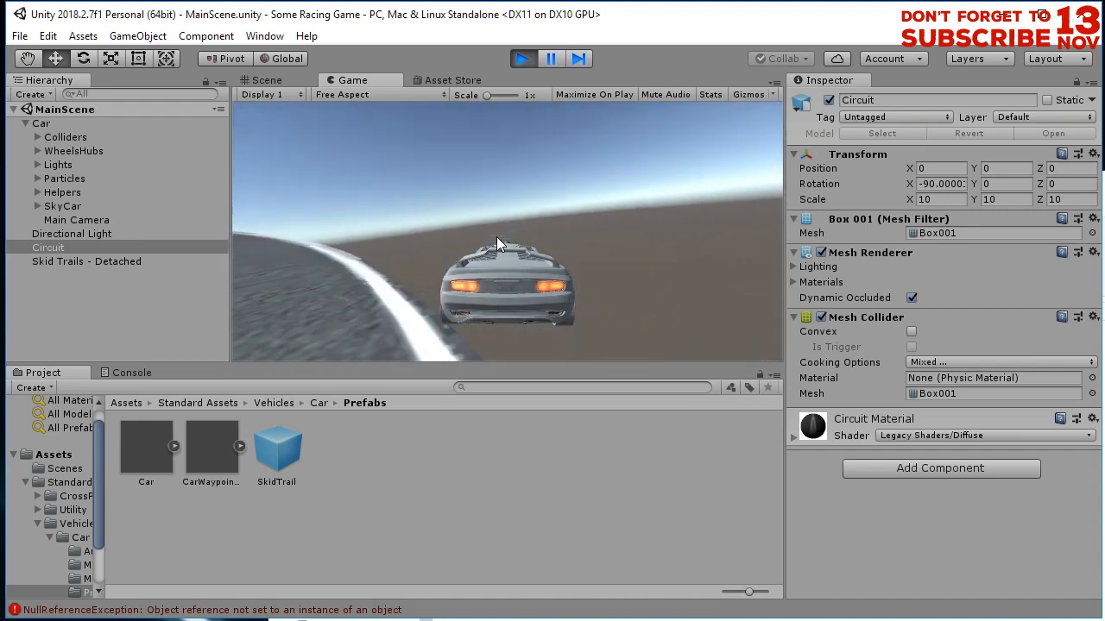
{"action": "left_click", "coordinate": [527, 60]}
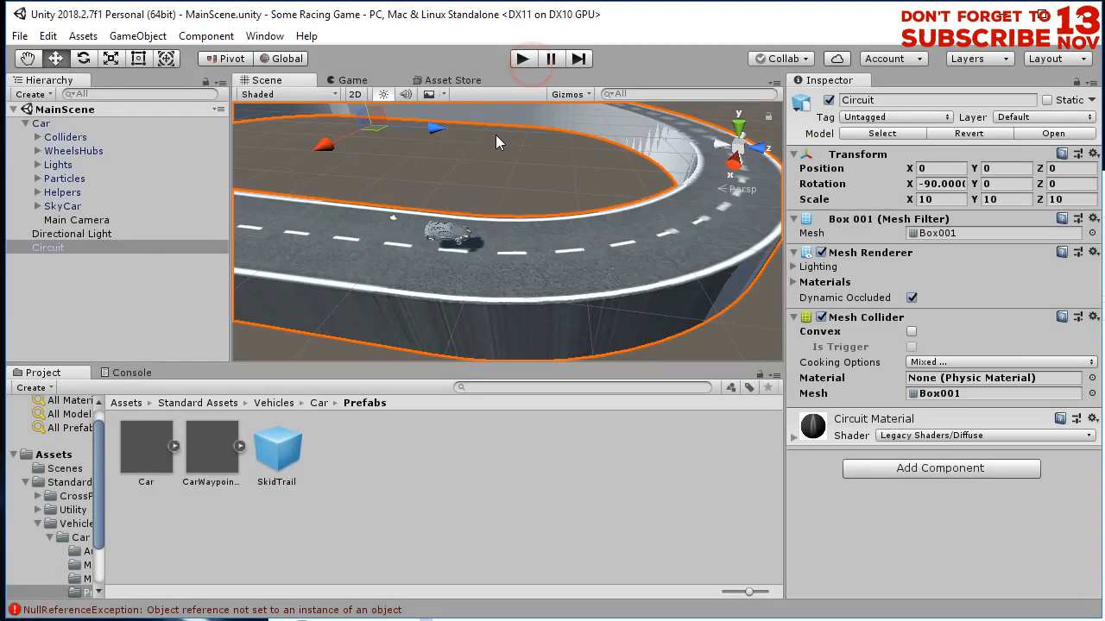
Move the Main Camera higher and farther behind the car, to about Y 2.87, Z -7.47, and test the view in Play mode.
{"action": "left_click", "coordinate": [76, 221]}
{"action": "left_click_drag", "start_coordinate": [384, 185], "coordinate": [383, 154]}
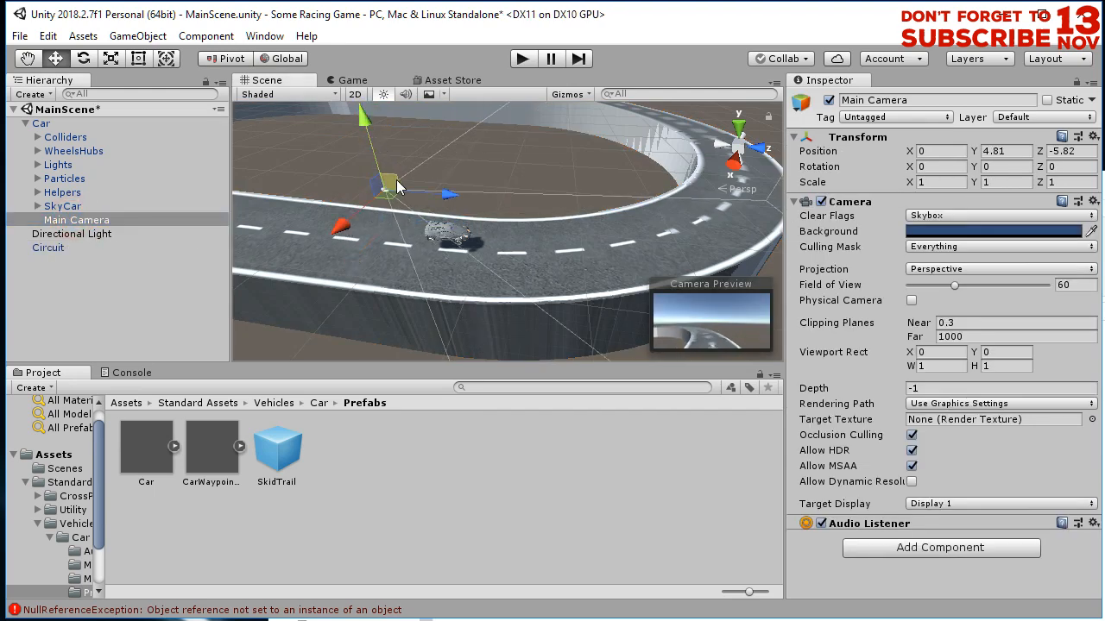
{"action": "left_click_drag", "start_coordinate": [416, 192], "coordinate": [404, 197]}
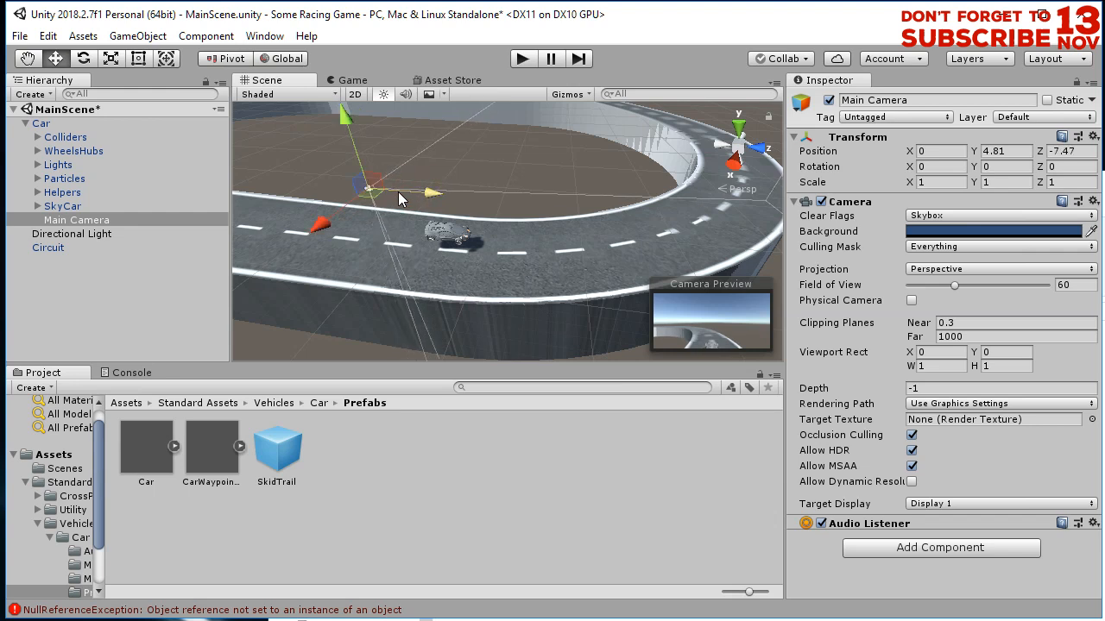
{"action": "left_click_drag", "start_coordinate": [359, 162], "coordinate": [363, 181]}
{"action": "left_click", "coordinate": [522, 59]}
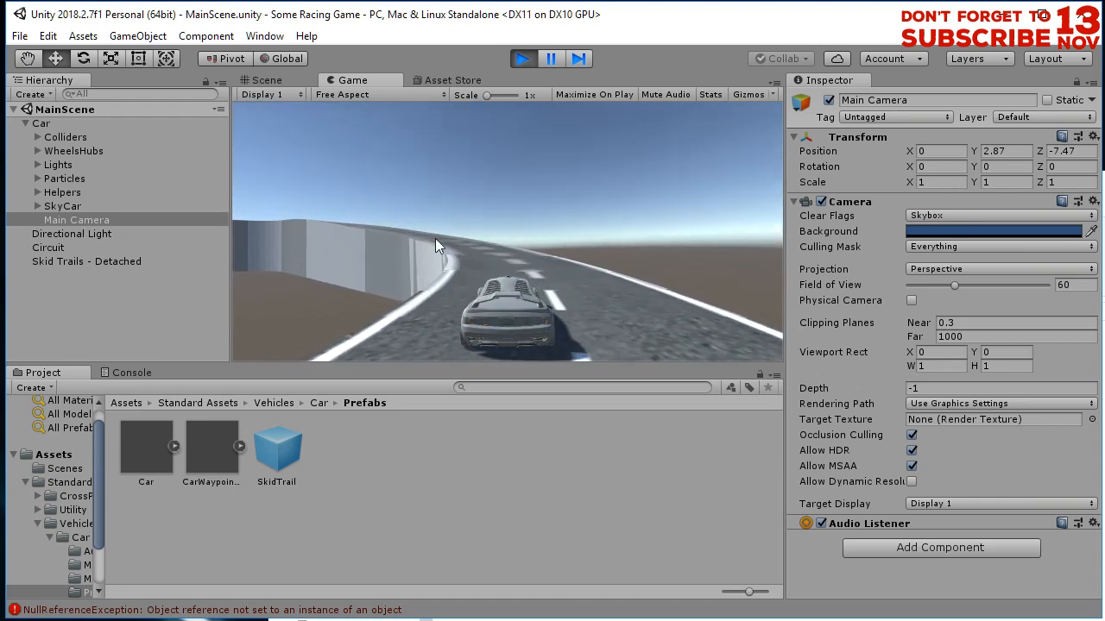
{"action": "left_click", "coordinate": [522, 59]}
Examine the car model and its SkyCar child object up close in the scene.
{"action": "left_click_drag", "start_coordinate": [509, 244], "coordinate": [386, 200], "text": "alt"}
{"action": "scroll", "coordinate": [385, 198], "scroll_direction": "up", "scroll_amount": 3}
{"action": "middle_click_drag", "start_coordinate": [385, 198], "coordinate": [466, 255]}
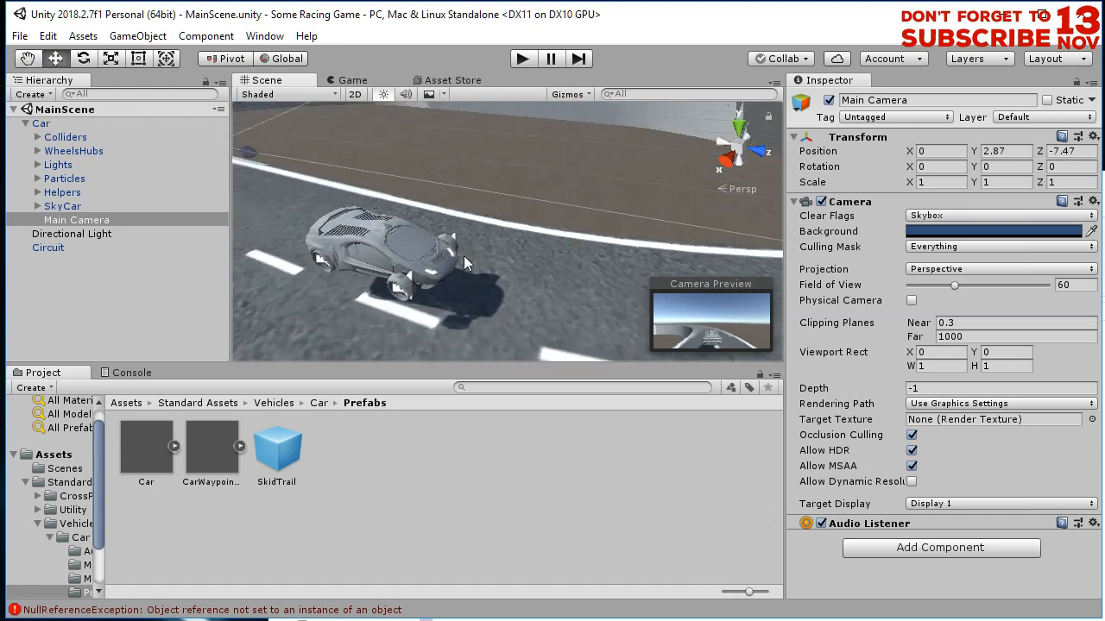
{"action": "left_click", "coordinate": [372, 237]}
{"action": "scroll", "coordinate": [389, 255], "scroll_direction": "up", "scroll_amount": 2}
{"action": "mouse_move", "coordinate": [340, 253]}
{"action": "middle_mouse_down"}
{"action": "mouse_move", "coordinate": [380, 246]}
{"action": "mouse_move", "coordinate": [351, 252]}
{"action": "middle_mouse_up"}
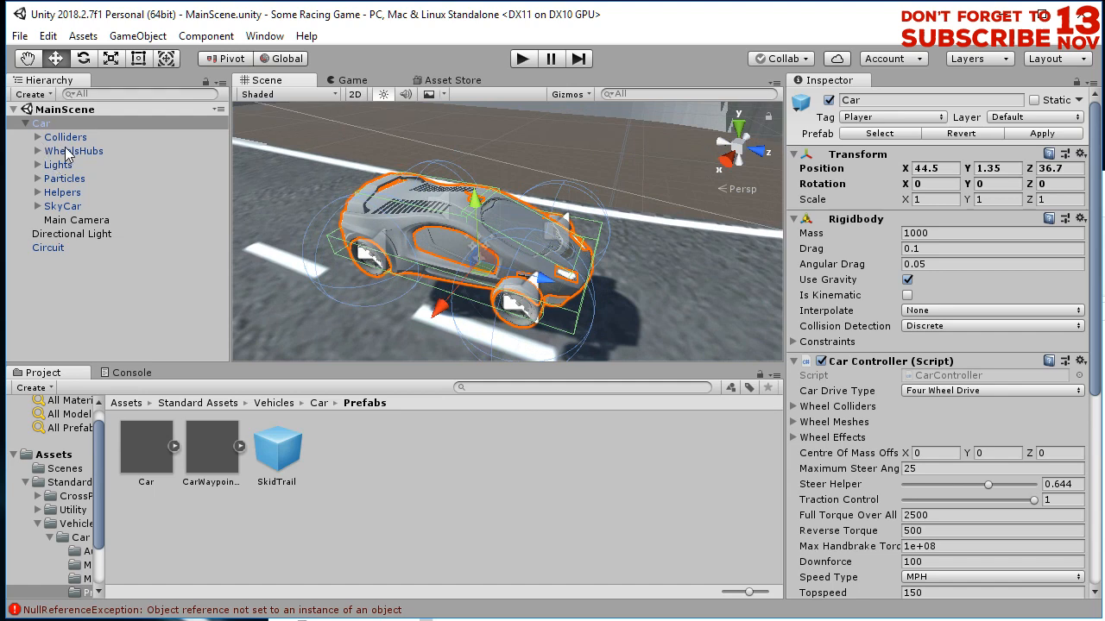
{"action": "left_click", "coordinate": [64, 207]}
{"action": "scroll", "coordinate": [452, 244], "scroll_direction": "down", "scroll_amount": 5}
{"action": "middle_click_drag", "start_coordinate": [531, 190], "coordinate": [518, 230]}
{"action": "left_click", "coordinate": [550, 160]}
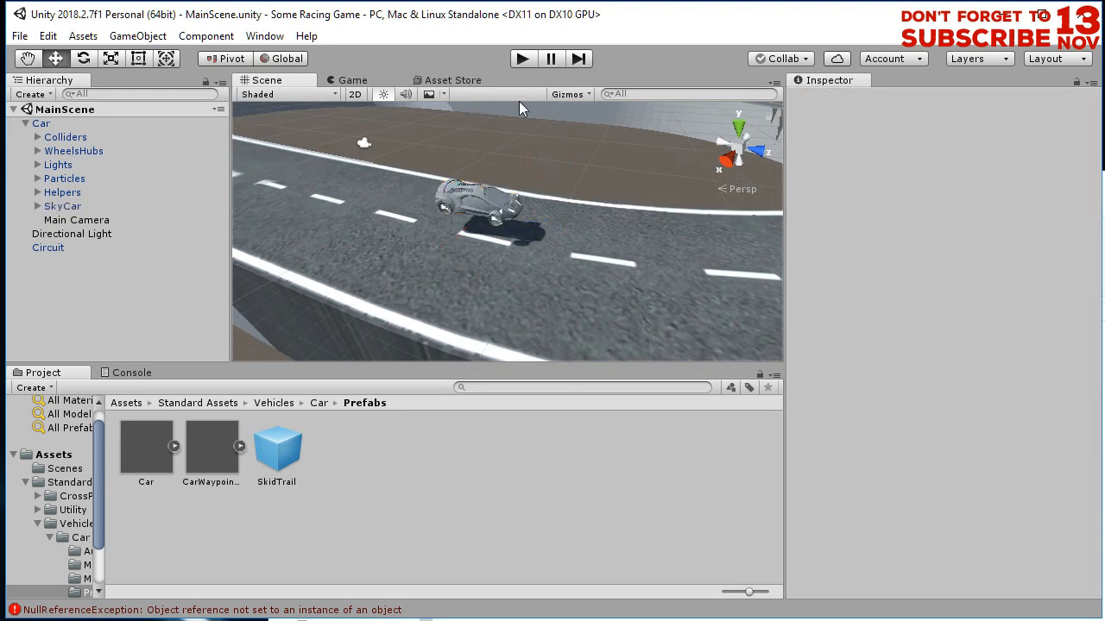
Search the Asset Store for "free car" and open the free Car asset by CactusCreatives.
{"action": "left_click", "coordinate": [465, 78]}
{"action": "left_click", "coordinate": [450, 135]}
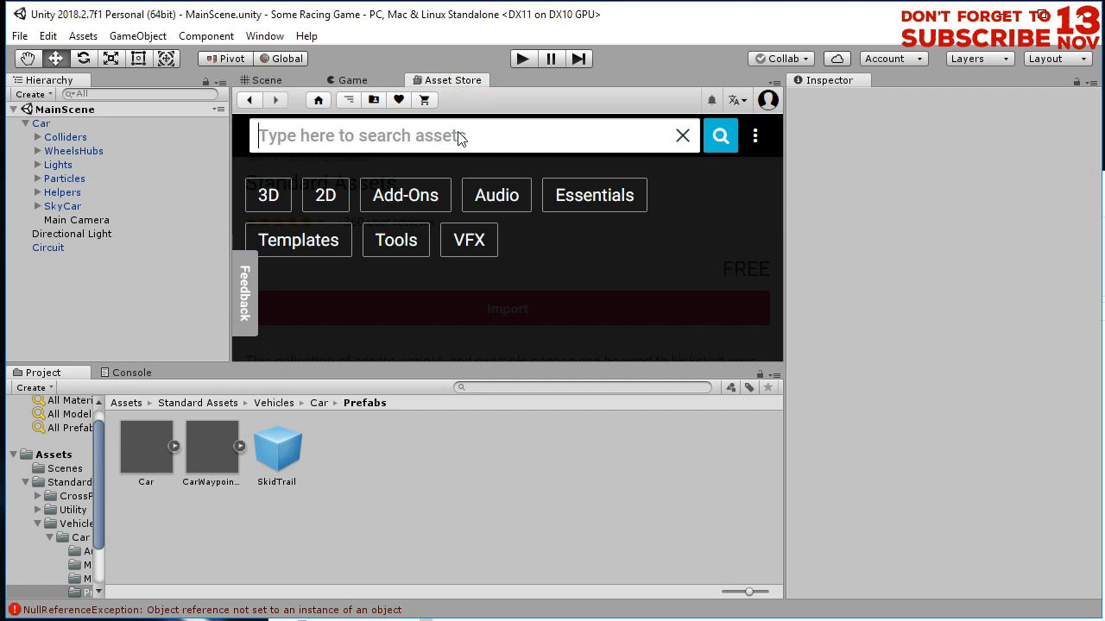
{"action": "type", "text": "free car"}
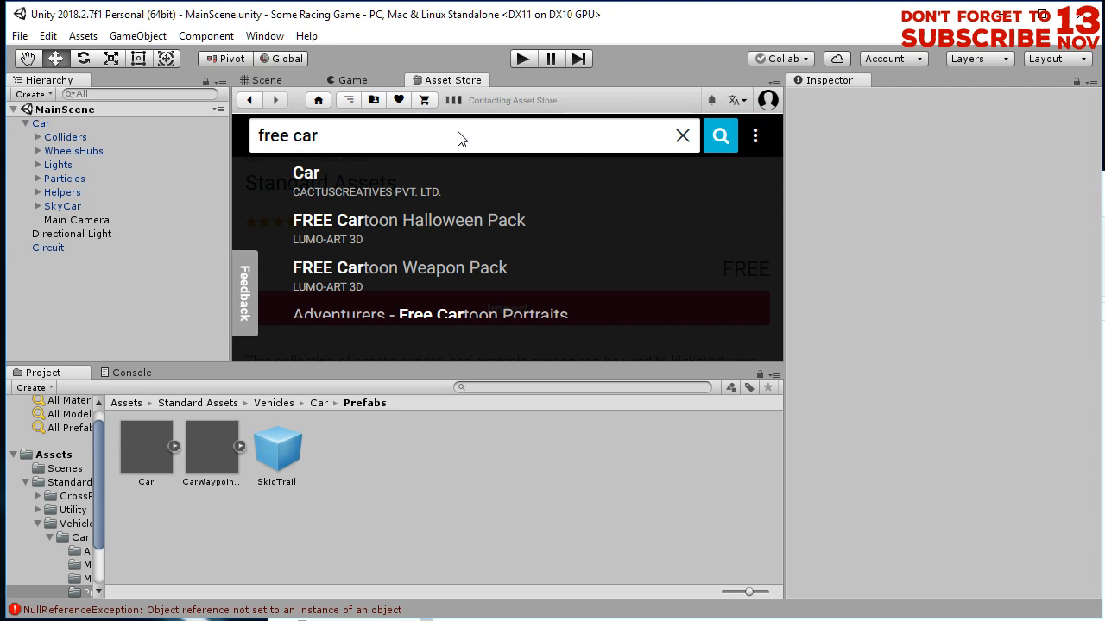
{"action": "key", "text": "Return"}
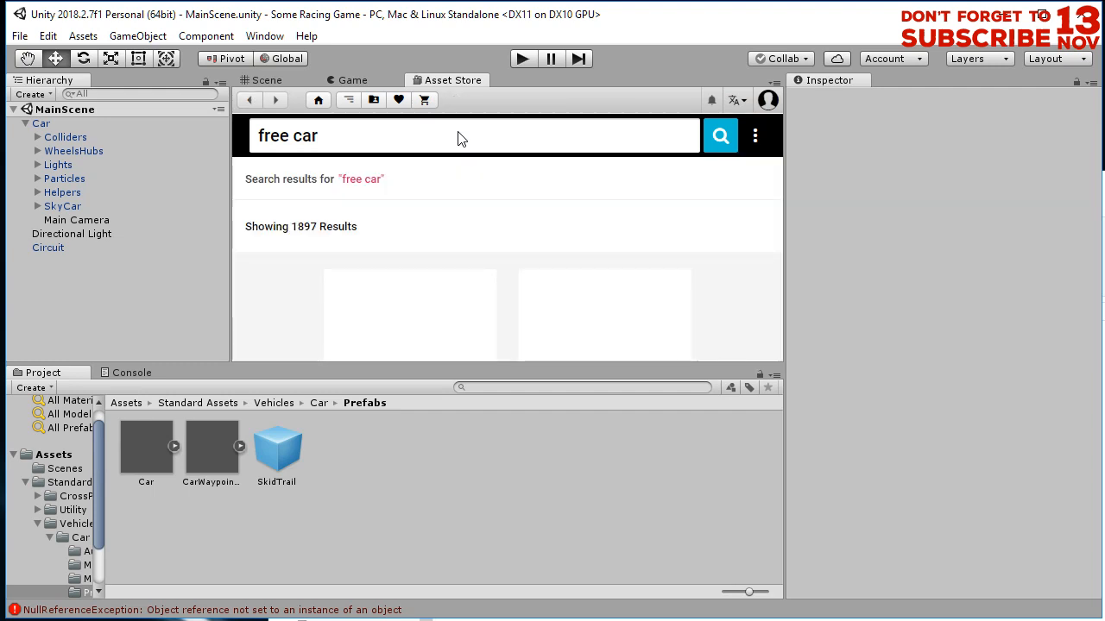
{"action": "scroll", "coordinate": [518, 264], "scroll_direction": "down", "scroll_amount": 1}
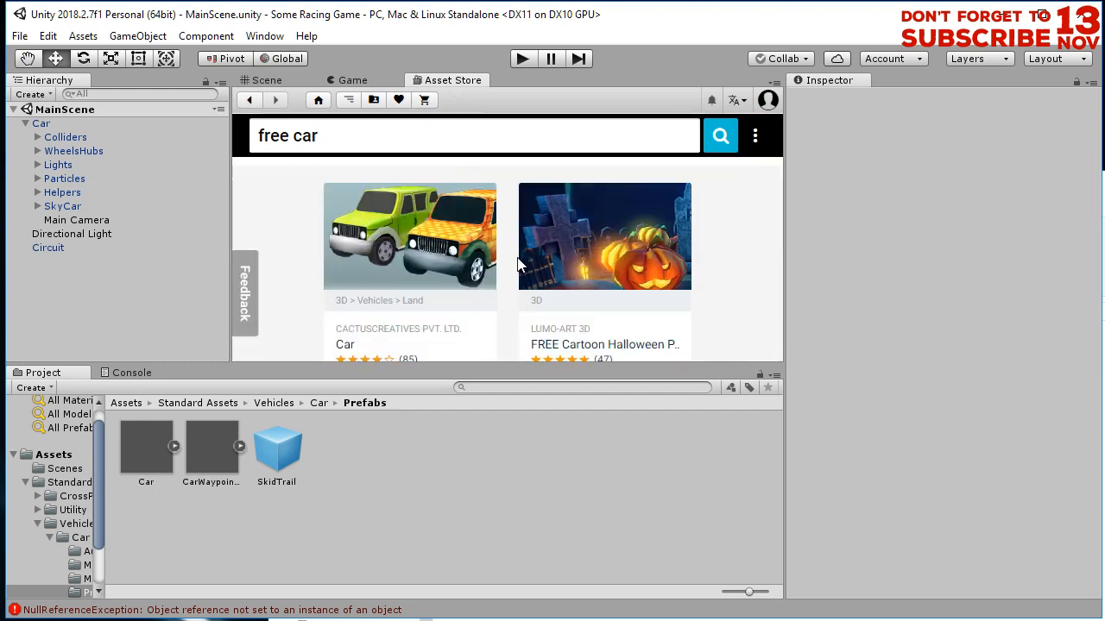
{"action": "scroll", "coordinate": [521, 280], "scroll_direction": "down", "scroll_amount": 1}
{"action": "scroll", "coordinate": [523, 289], "scroll_direction": "down", "scroll_amount": 1}
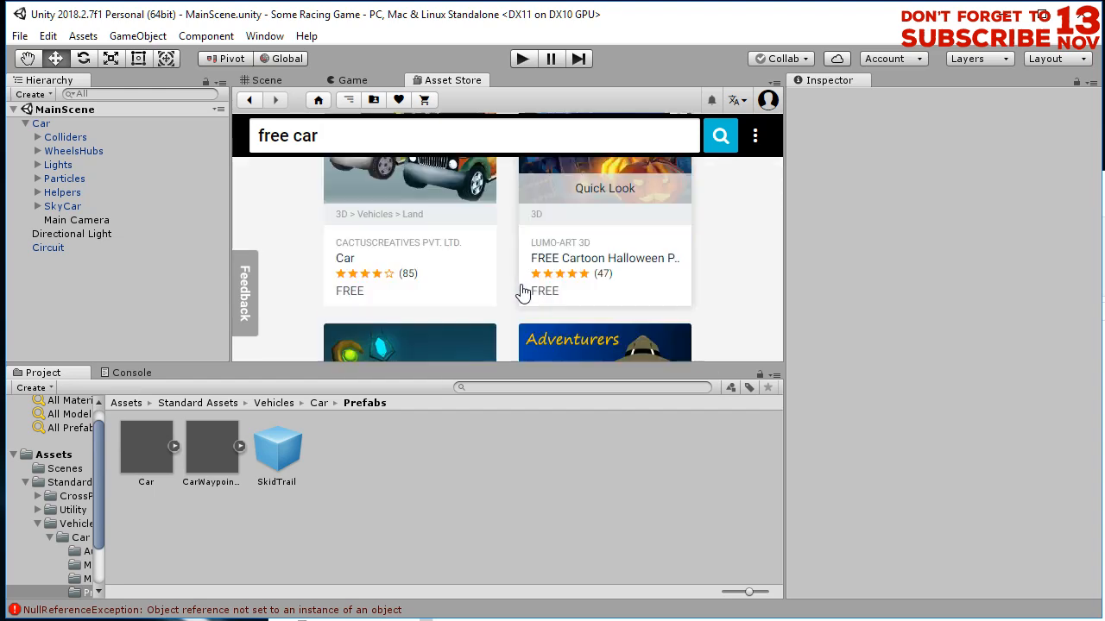
{"action": "scroll", "coordinate": [518, 276], "scroll_direction": "up", "scroll_amount": 1}
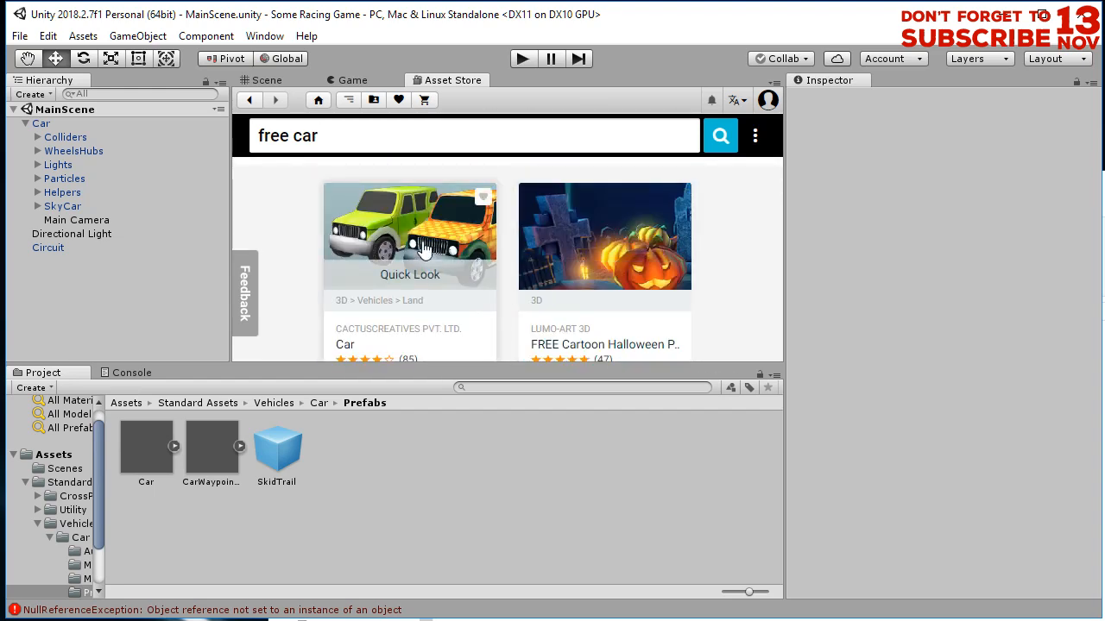
{"action": "left_click", "coordinate": [471, 252]}
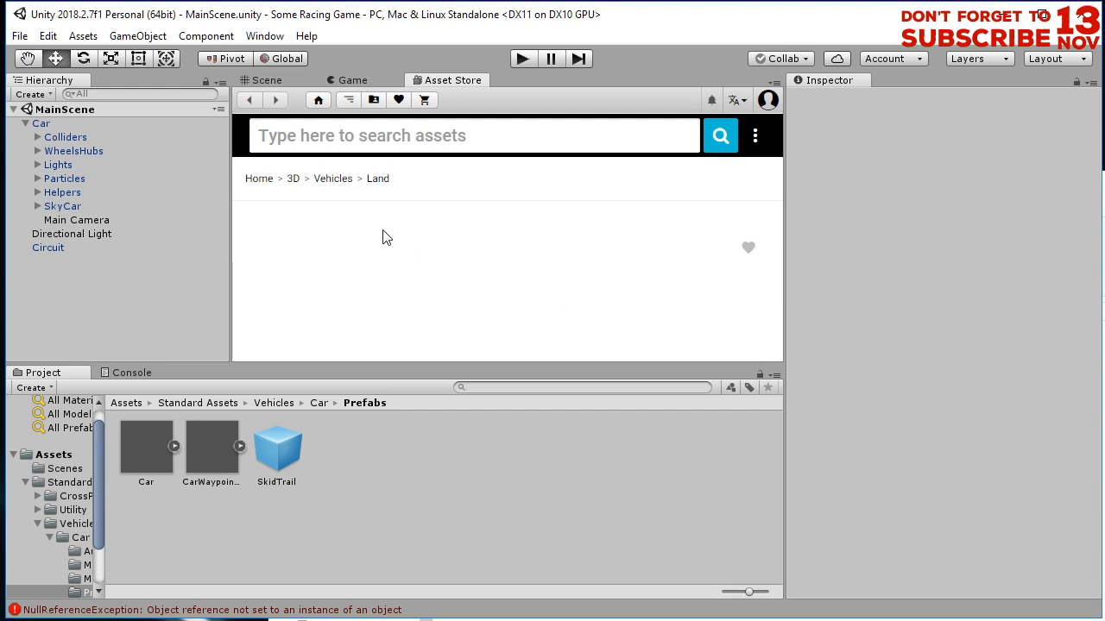
Look over the free Car asset's page and import its complete package, including jeep.fbx, its textures and materials, into the project.
{"action": "scroll", "coordinate": [608, 256], "scroll_direction": "down", "scroll_amount": 2}
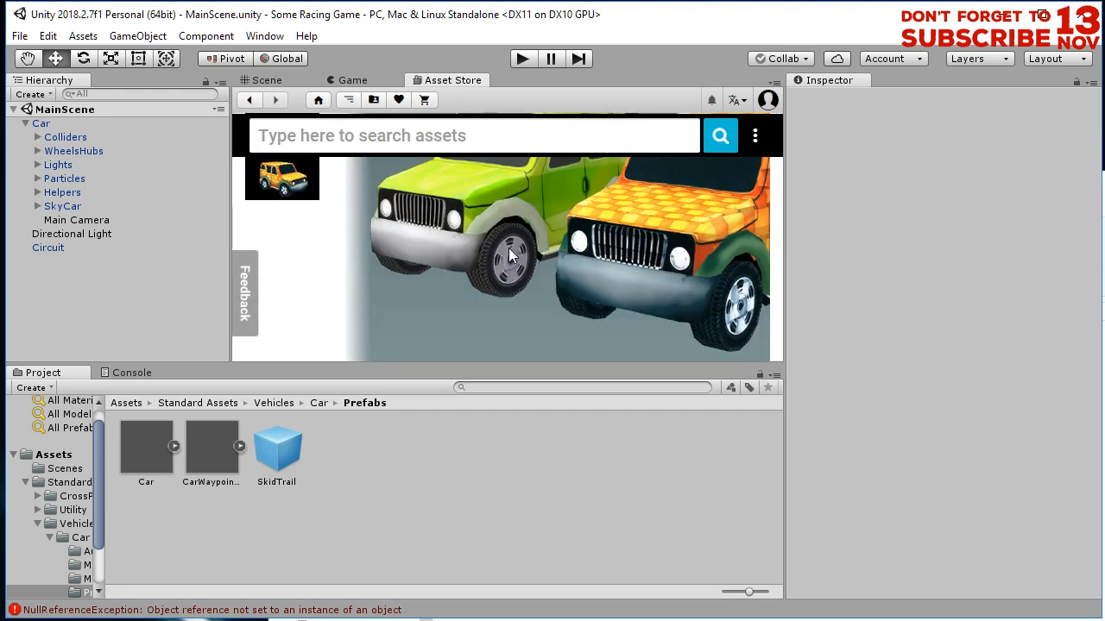
{"action": "scroll", "coordinate": [616, 280], "scroll_direction": "up", "scroll_amount": 2}
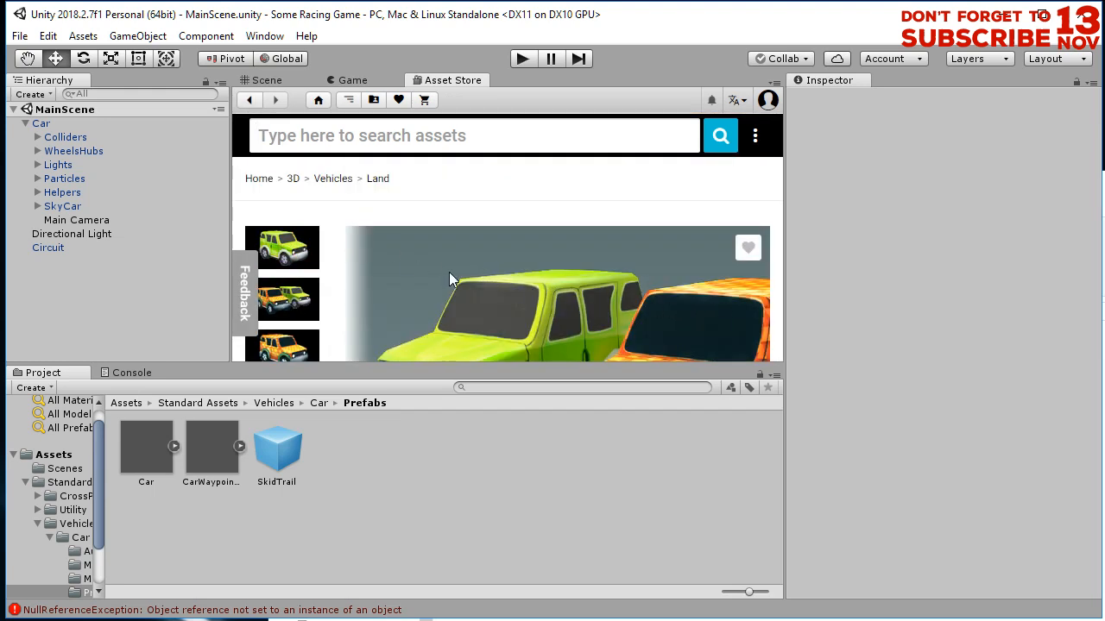
{"action": "scroll", "coordinate": [515, 286], "scroll_direction": "down", "scroll_amount": 4}
{"action": "scroll", "coordinate": [562, 286], "scroll_direction": "up", "scroll_amount": 1}
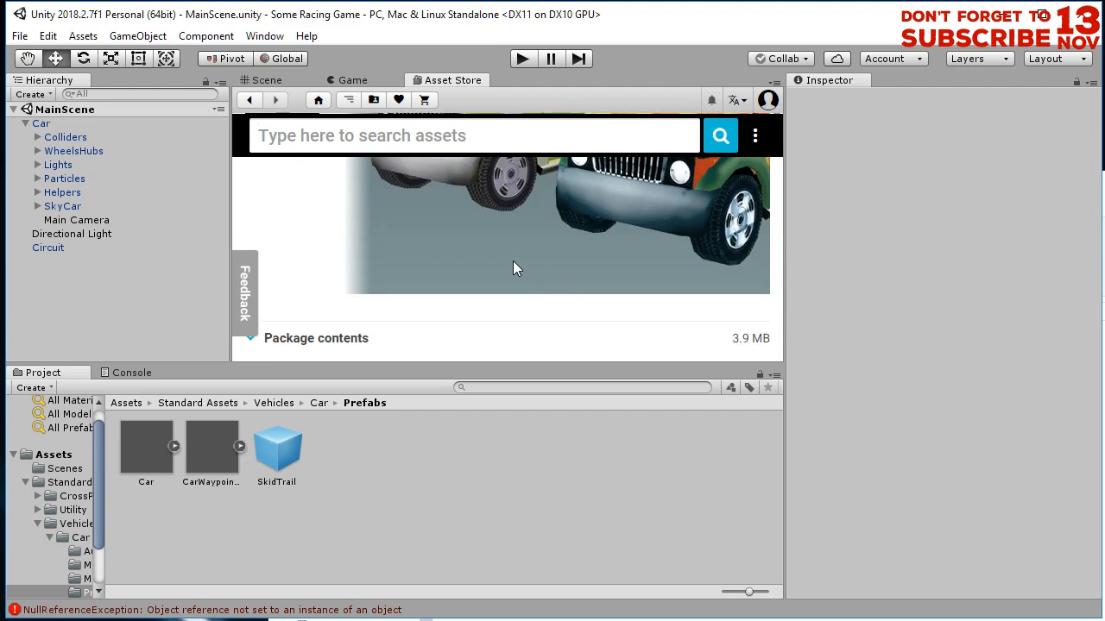
{"action": "scroll", "coordinate": [537, 259], "scroll_direction": "up", "scroll_amount": 2}
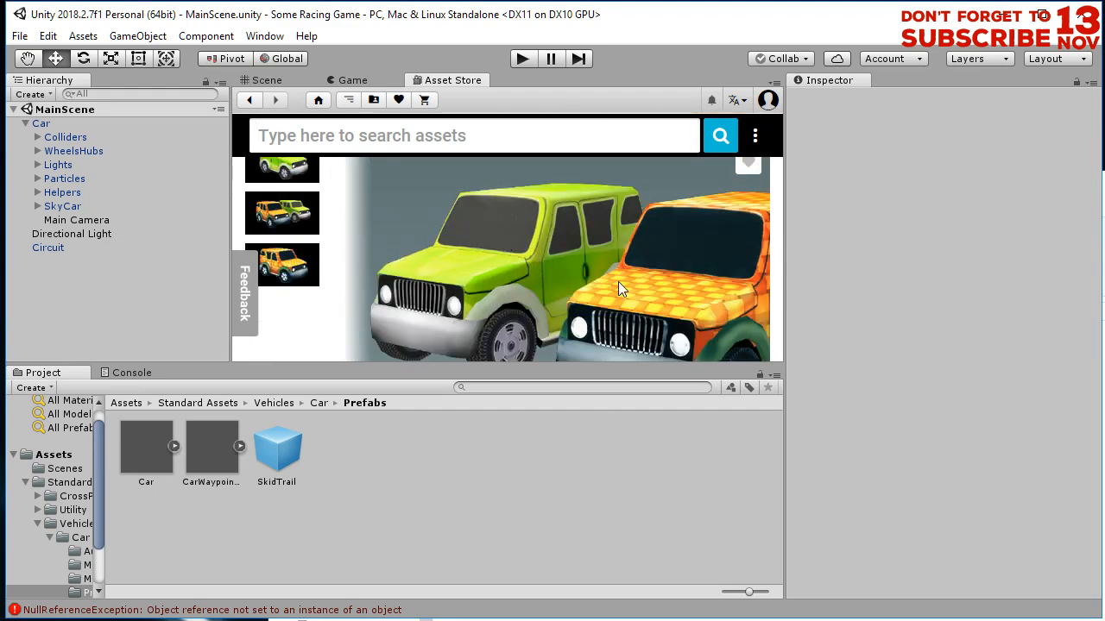
{"action": "scroll", "coordinate": [641, 299], "scroll_direction": "down", "scroll_amount": 5}
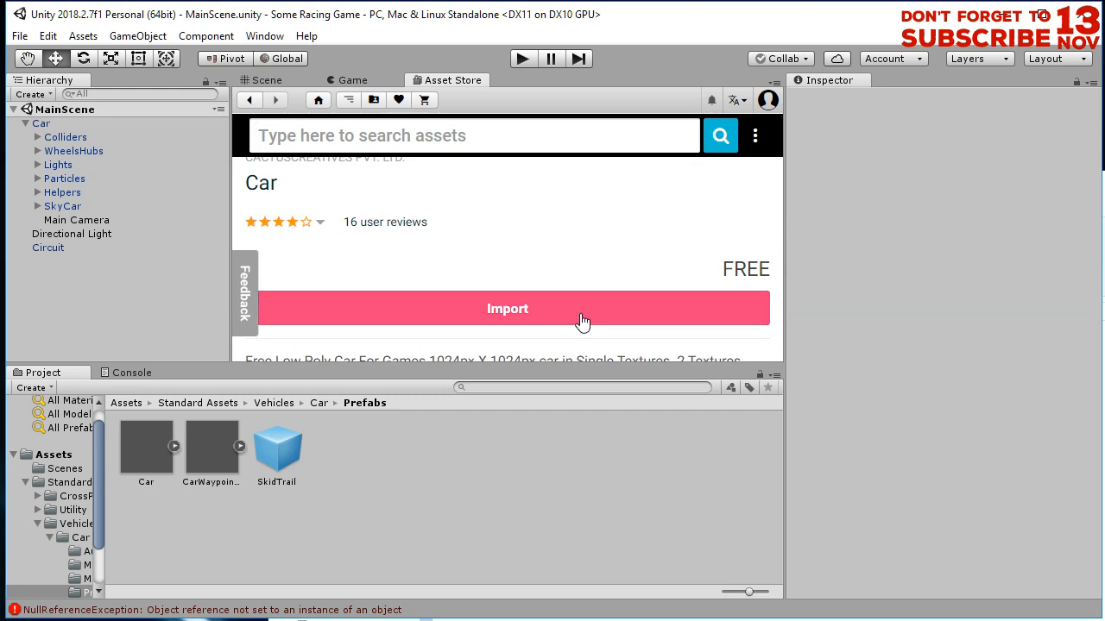
{"action": "left_click", "coordinate": [506, 315]}
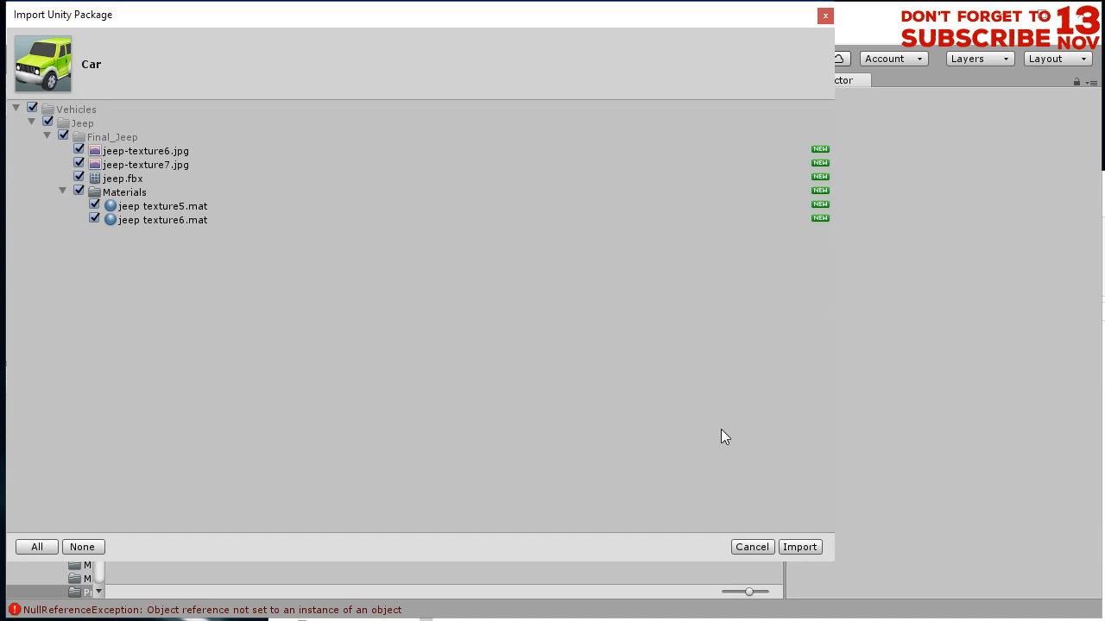
{"action": "left_click", "coordinate": [807, 549]}
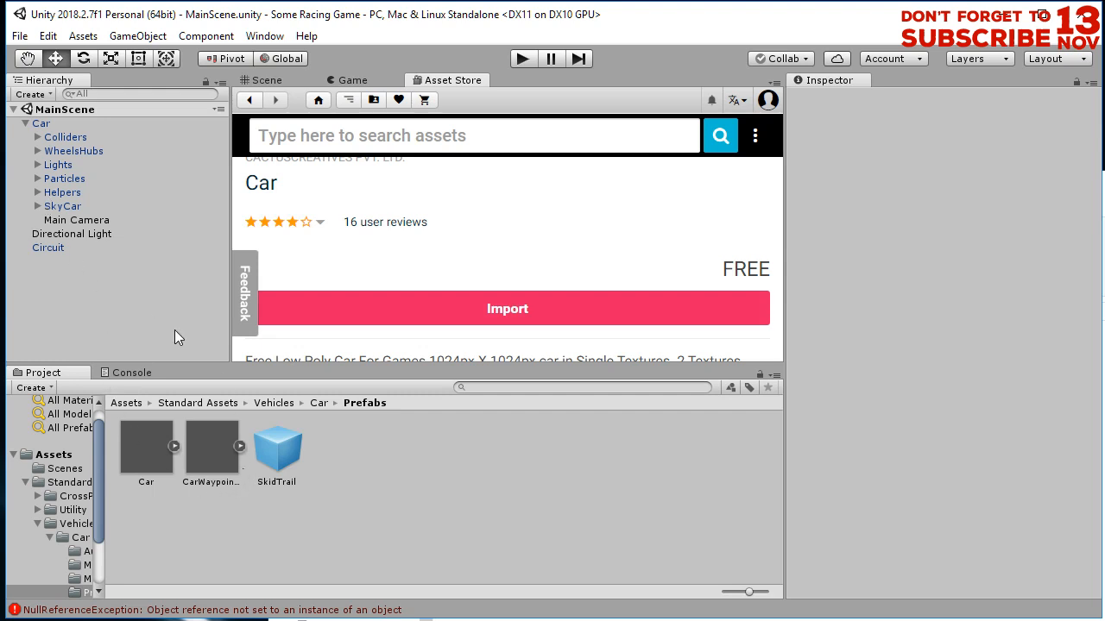
Open the Final_Jeep folder under Assets/Vehicles/Jeep and select the jeep model.
{"action": "left_click", "coordinate": [125, 403]}
{"action": "left_click", "coordinate": [485, 520]}
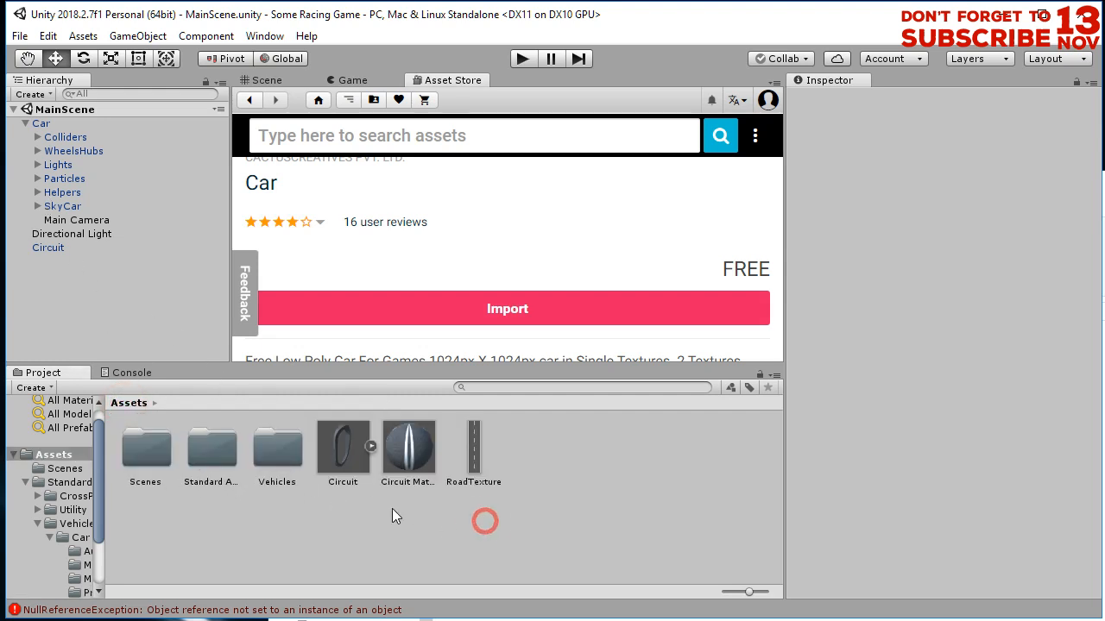
{"action": "left_click", "coordinate": [290, 455]}
{"action": "left_click", "coordinate": [293, 505]}
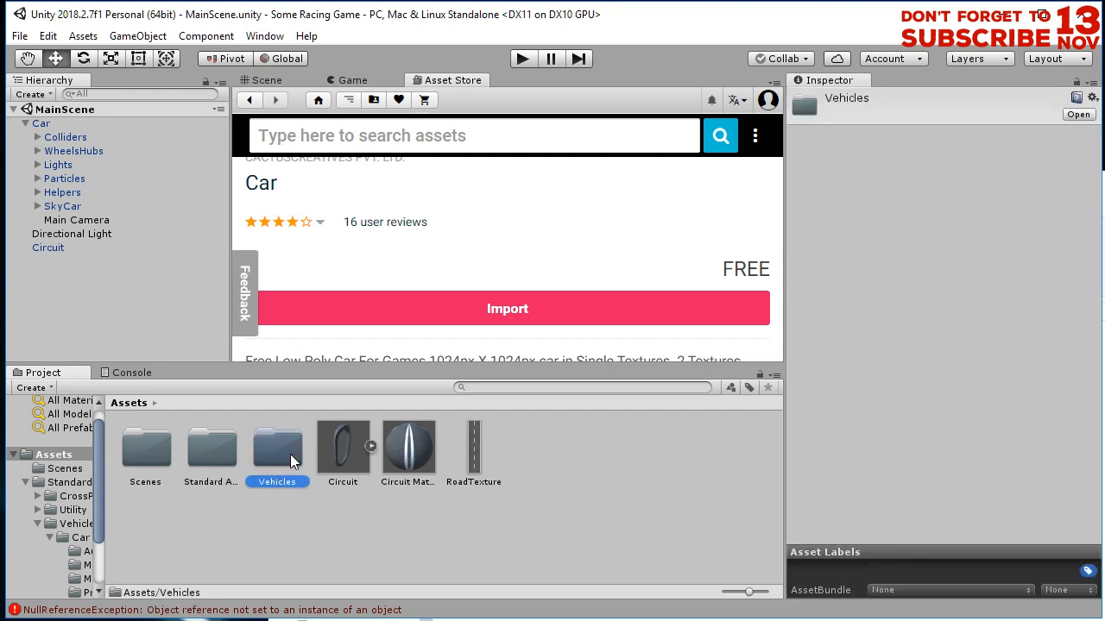
{"action": "double_click", "coordinate": [290, 454]}
{"action": "double_click", "coordinate": [156, 448]}
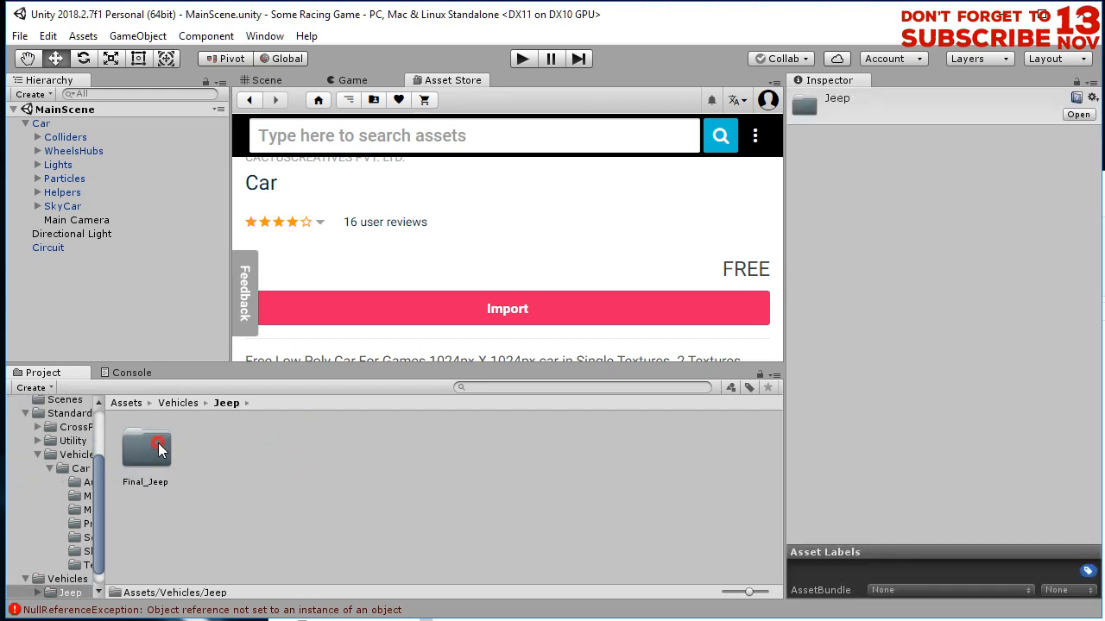
{"action": "double_click", "coordinate": [145, 451]}
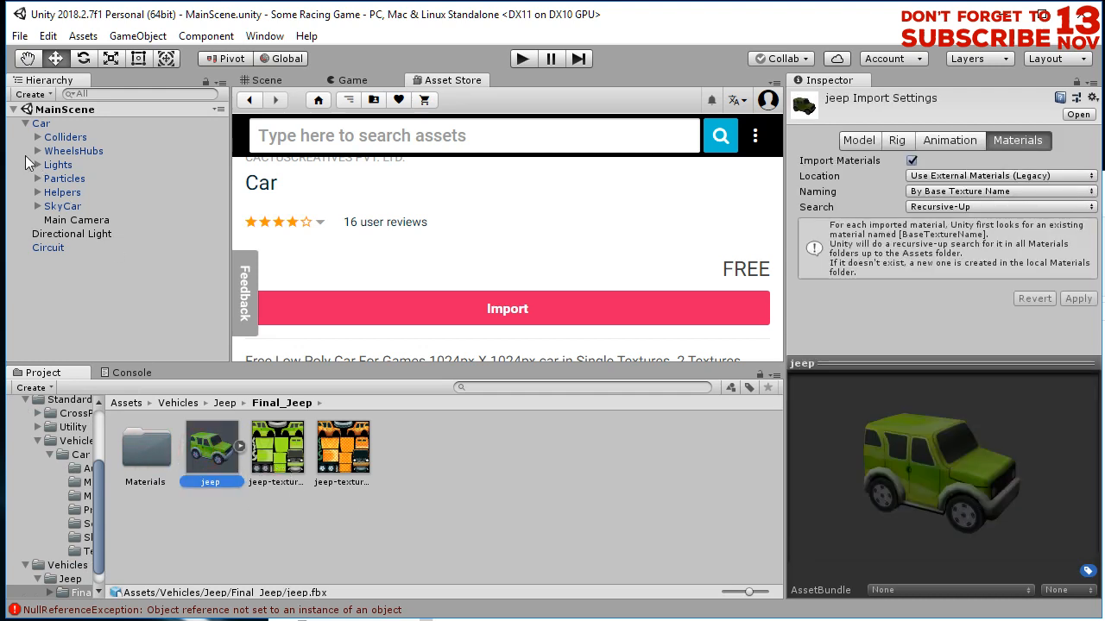
Place the jeep model on the road beside the car and scale it uniformly to about 25.08.
{"action": "left_click", "coordinate": [260, 80]}
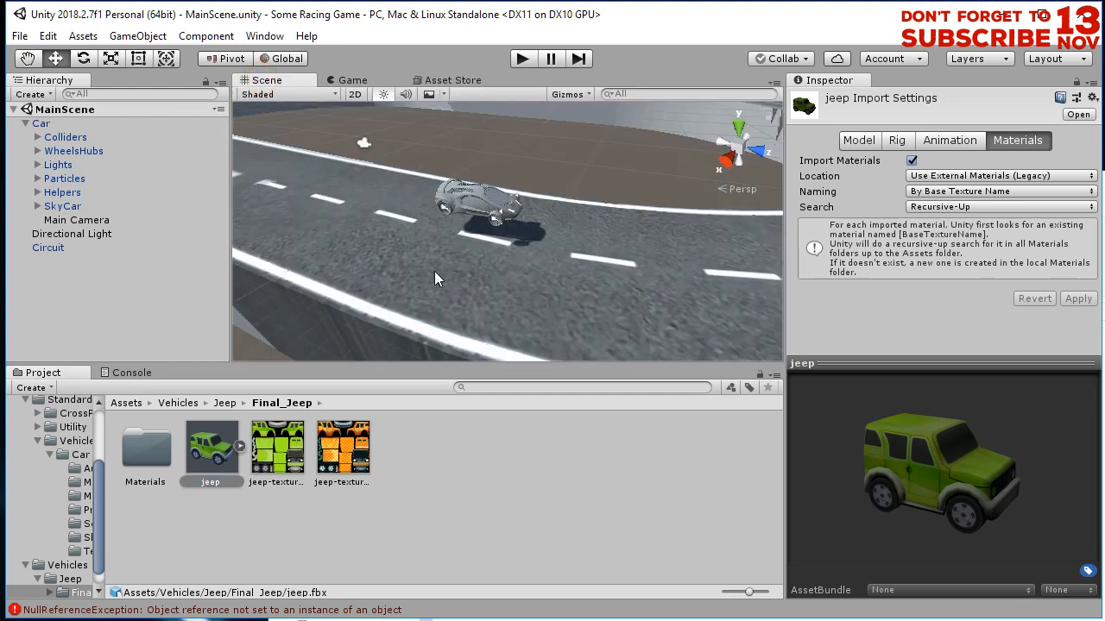
{"action": "left_click_drag", "start_coordinate": [212, 460], "coordinate": [579, 279]}
{"action": "left_click_drag", "start_coordinate": [431, 267], "coordinate": [433, 269]}
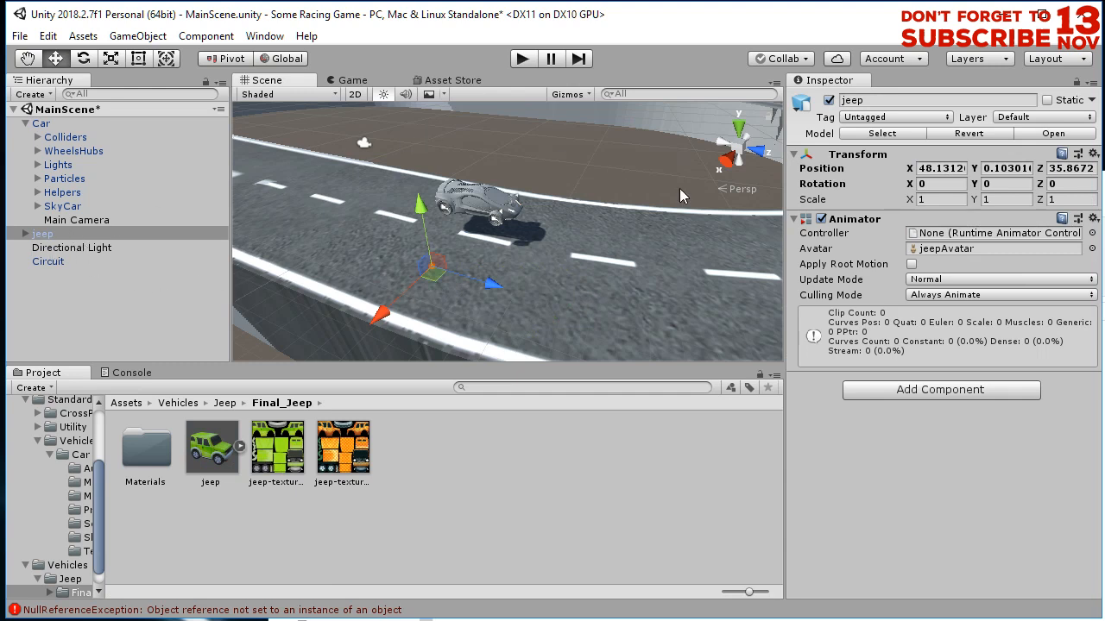
{"action": "left_click", "coordinate": [111, 63]}
{"action": "left_click_drag", "start_coordinate": [436, 271], "coordinate": [155, 2]}
{"action": "left_click_drag", "start_coordinate": [423, 278], "coordinate": [452, 263]}
{"action": "scroll", "coordinate": [469, 305], "scroll_direction": "up", "scroll_amount": 2}
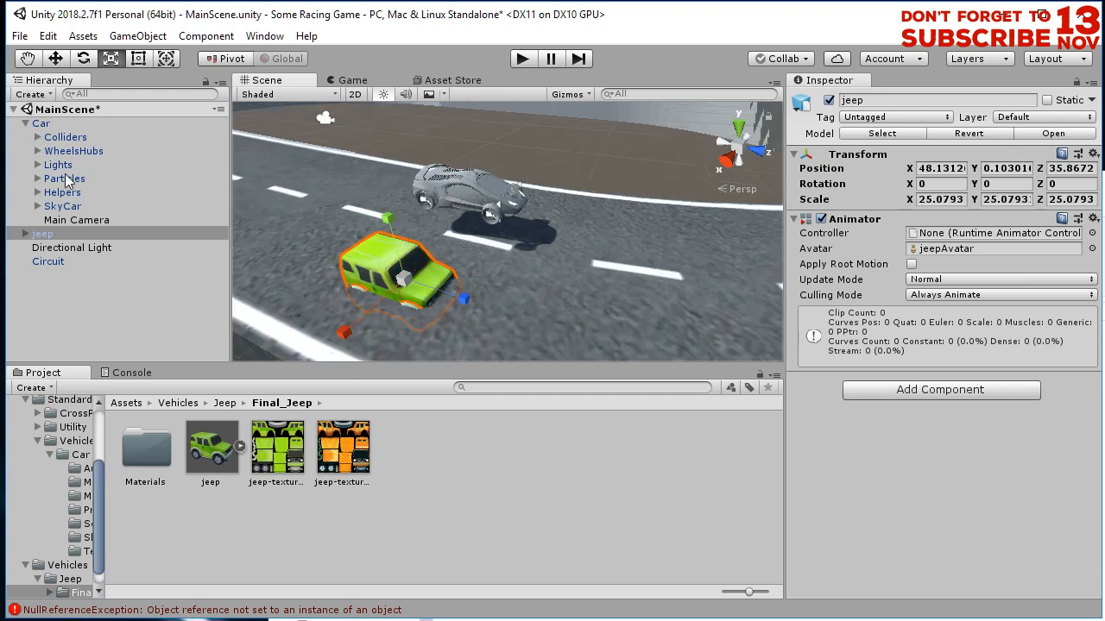
Make the jeep a child of the Car object and set its position to X 0, Y 0, Z 0.
{"action": "left_click_drag", "start_coordinate": [45, 237], "coordinate": [44, 126]}
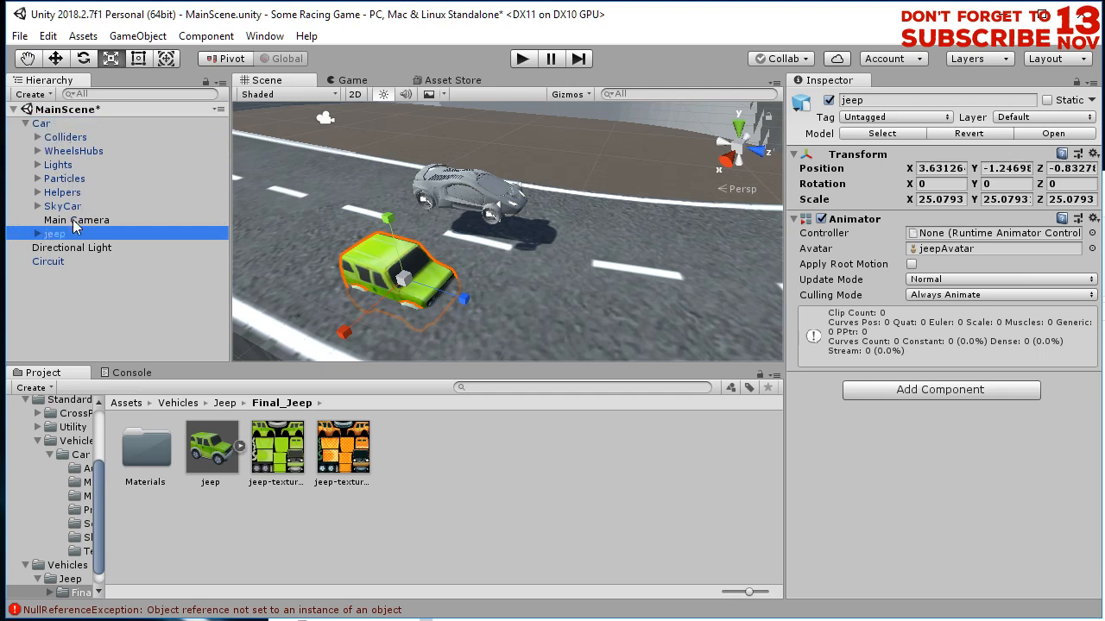
{"action": "left_click", "coordinate": [923, 169]}
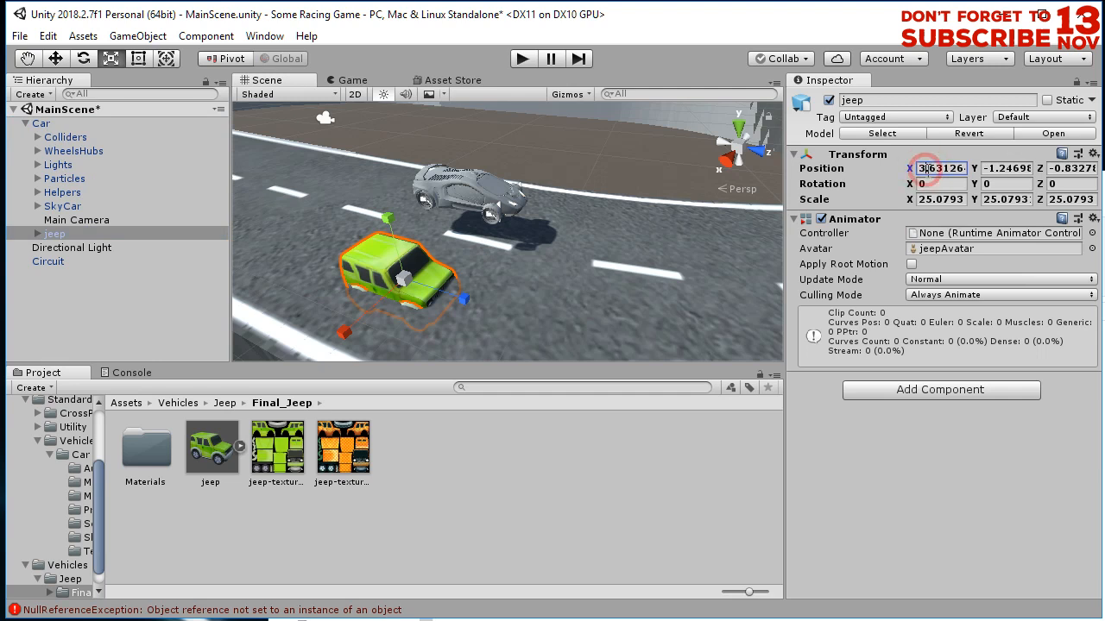
{"action": "key", "text": "End"}
{"action": "key", "text": "ctrl+a"}
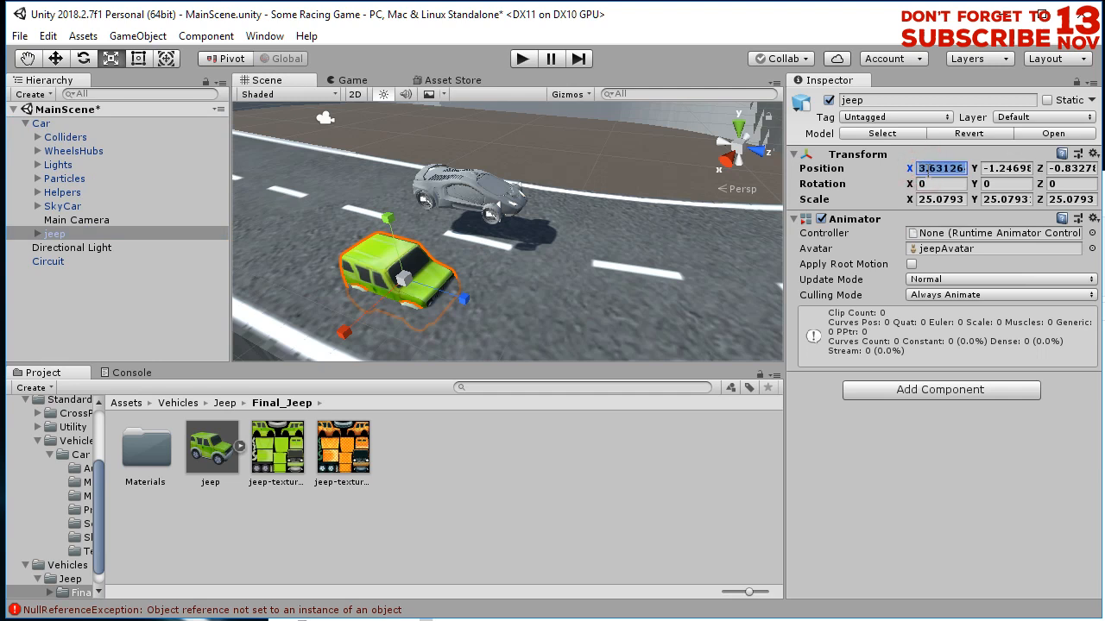
{"action": "type", "text": "0"}
{"action": "key", "text": "Tab"}
{"action": "type", "text": "0"}
{"action": "key", "text": "Tab"}
{"action": "type", "text": "0"}
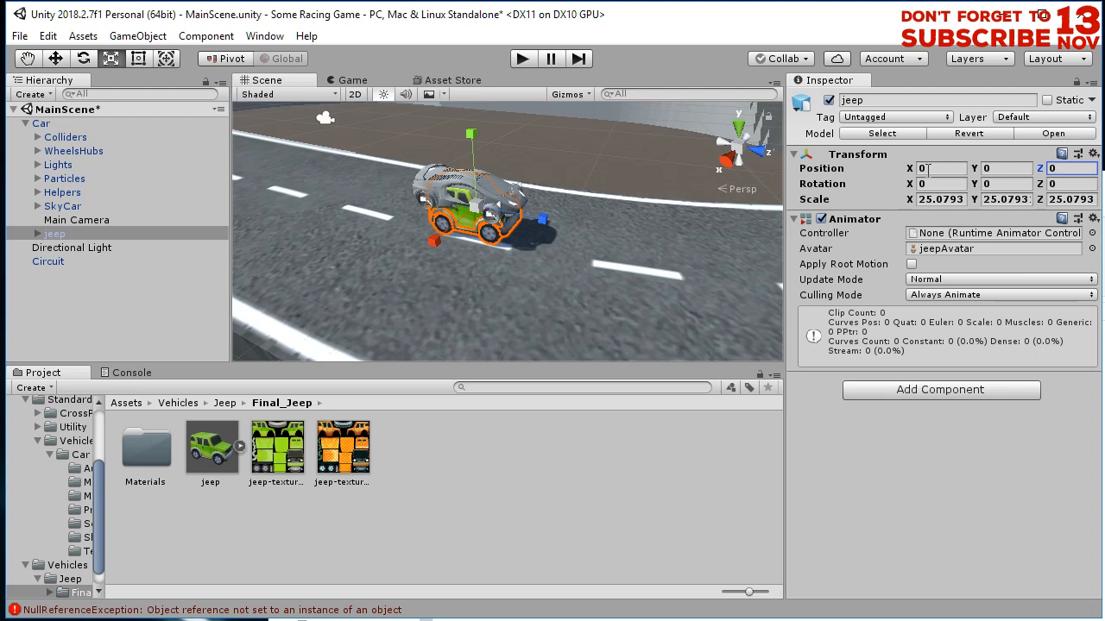
Raise the jeep to a Y position of about 0.74 so it sits over the original car body.
{"action": "left_click", "coordinate": [56, 58]}
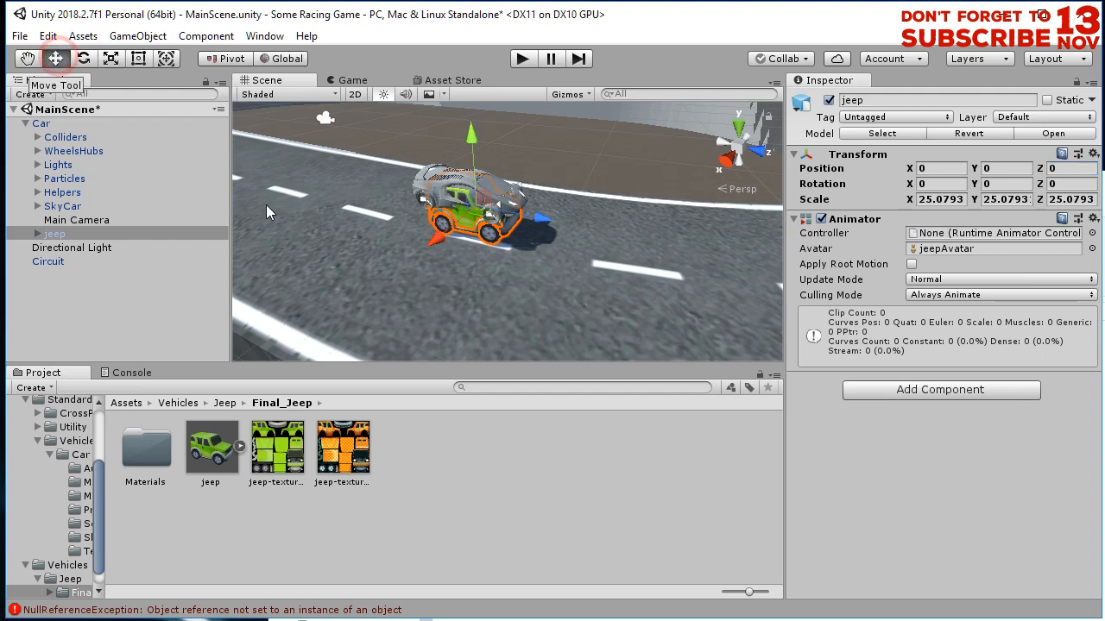
{"action": "scroll", "coordinate": [421, 261], "scroll_direction": "up", "scroll_amount": 4}
{"action": "middle_click_drag", "start_coordinate": [430, 260], "coordinate": [432, 222]}
{"action": "left_click_drag", "start_coordinate": [431, 220], "coordinate": [429, 178]}
{"action": "left_click_drag", "start_coordinate": [384, 315], "coordinate": [541, 255], "text": "alt"}
{"action": "middle_click_drag", "start_coordinate": [541, 255], "coordinate": [463, 273]}
{"action": "key", "text": "f"}
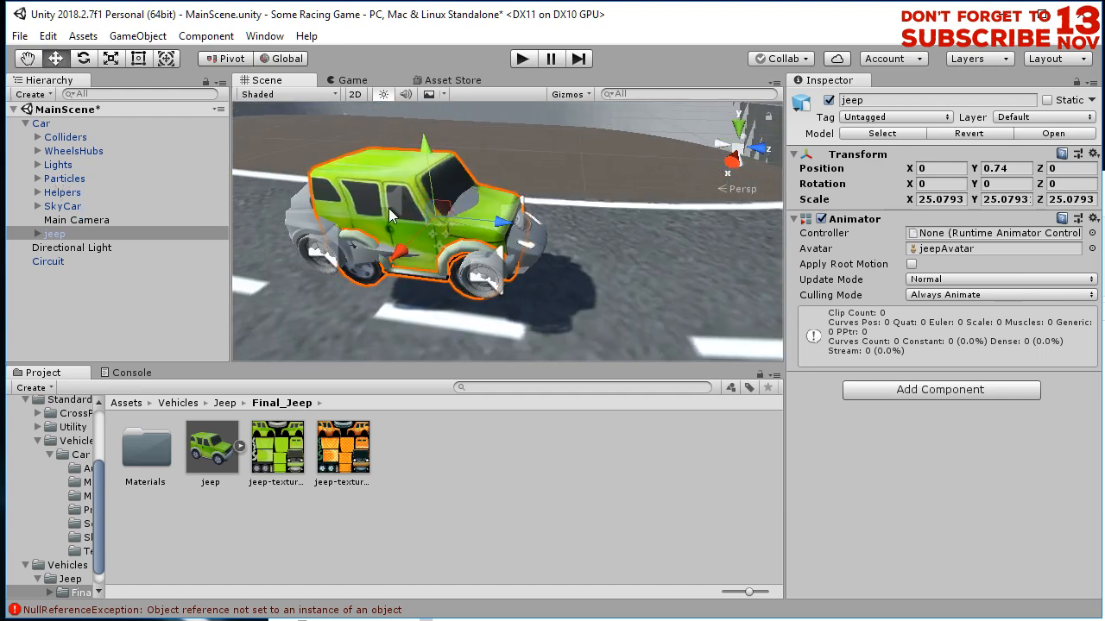
Hide the original car's body by disabling the Mesh Renderer of SkyCarBody inside SkyCar.
{"action": "left_click", "coordinate": [302, 221]}
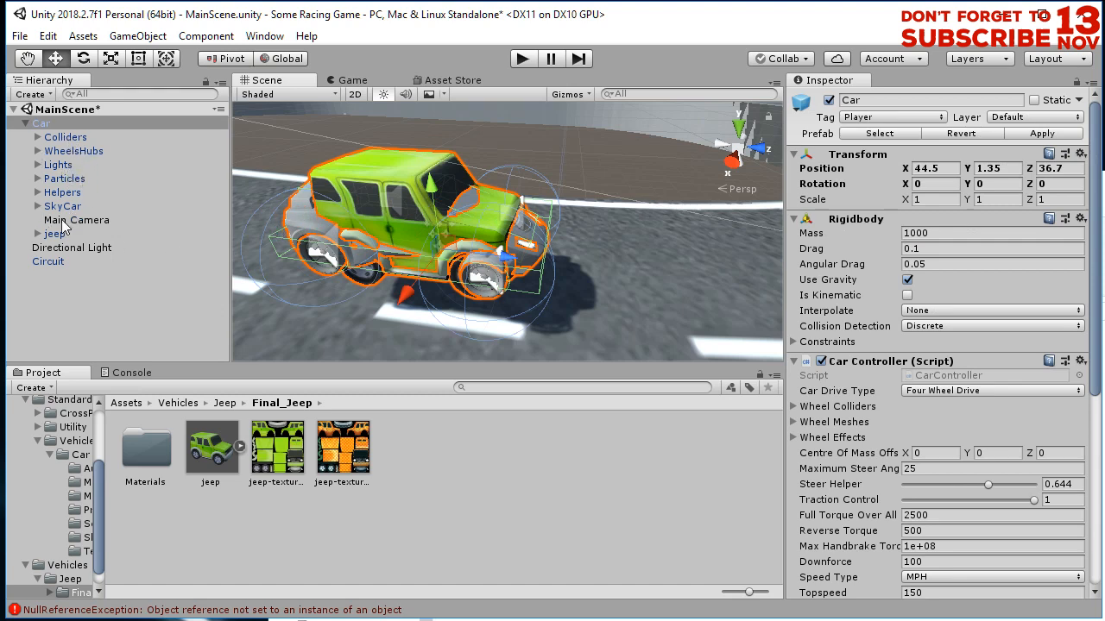
{"action": "left_click", "coordinate": [62, 206]}
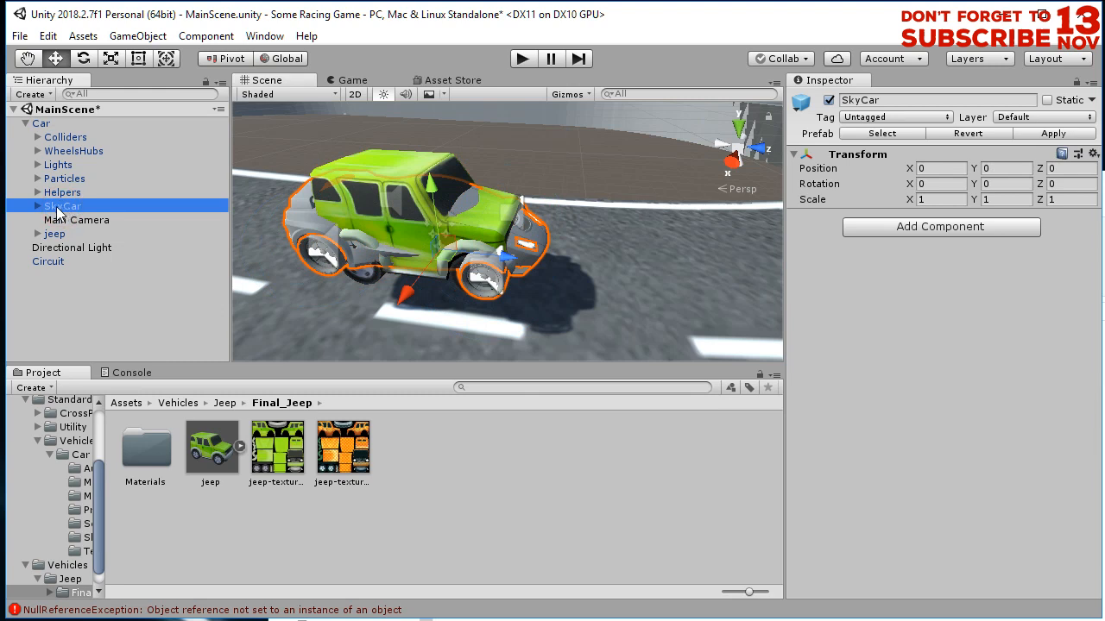
{"action": "left_click", "coordinate": [37, 207]}
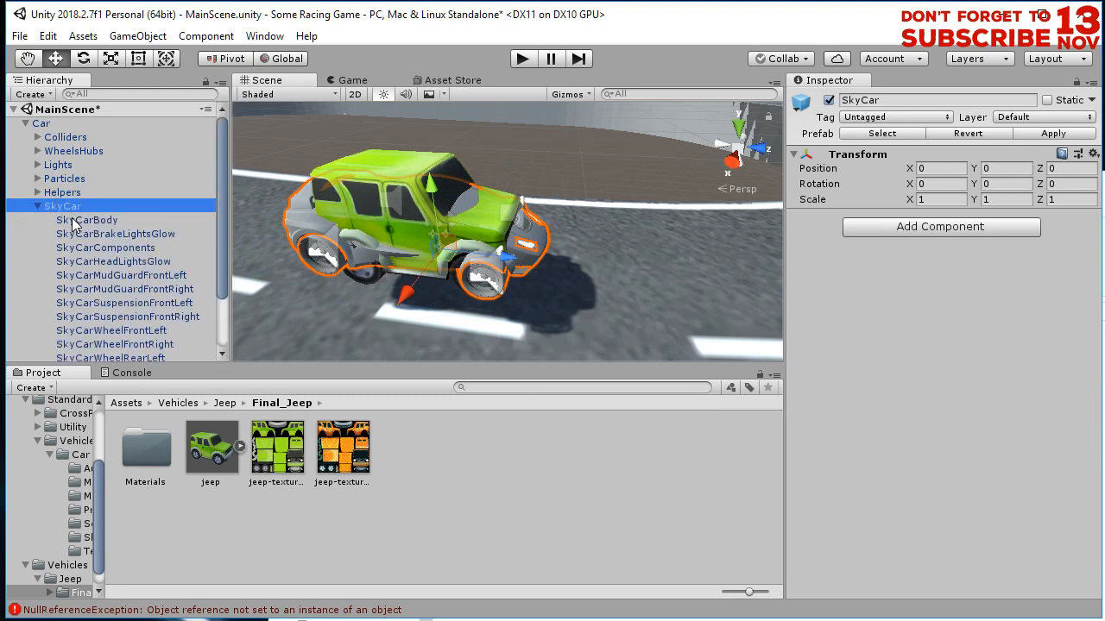
{"action": "left_click", "coordinate": [77, 221]}
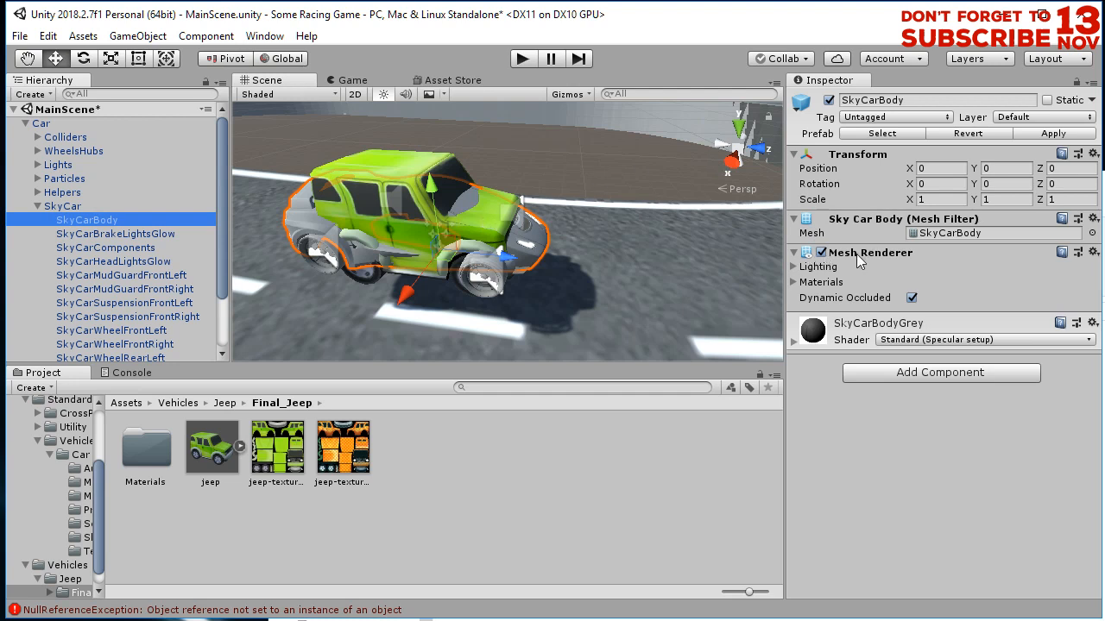
{"action": "left_click", "coordinate": [820, 253]}
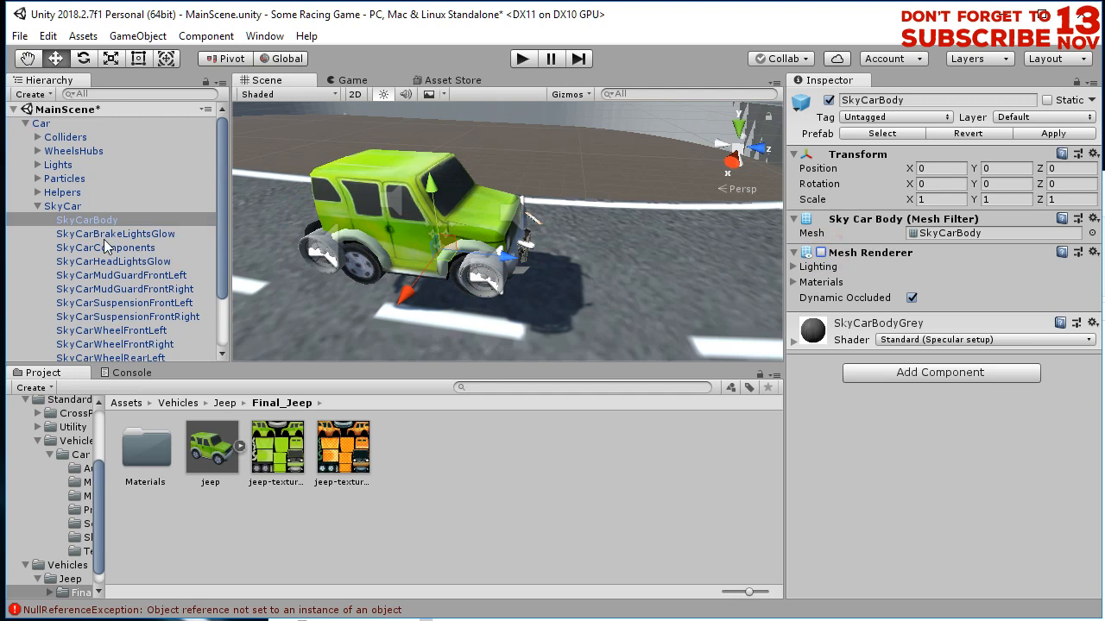
Disable the Brake Light script on SkyCarBrakeLightsGlow and the Mesh Renderer of SkyCarComponents.
{"action": "left_click", "coordinate": [147, 234]}
{"action": "scroll", "coordinate": [149, 259], "scroll_direction": "down", "scroll_amount": 3}
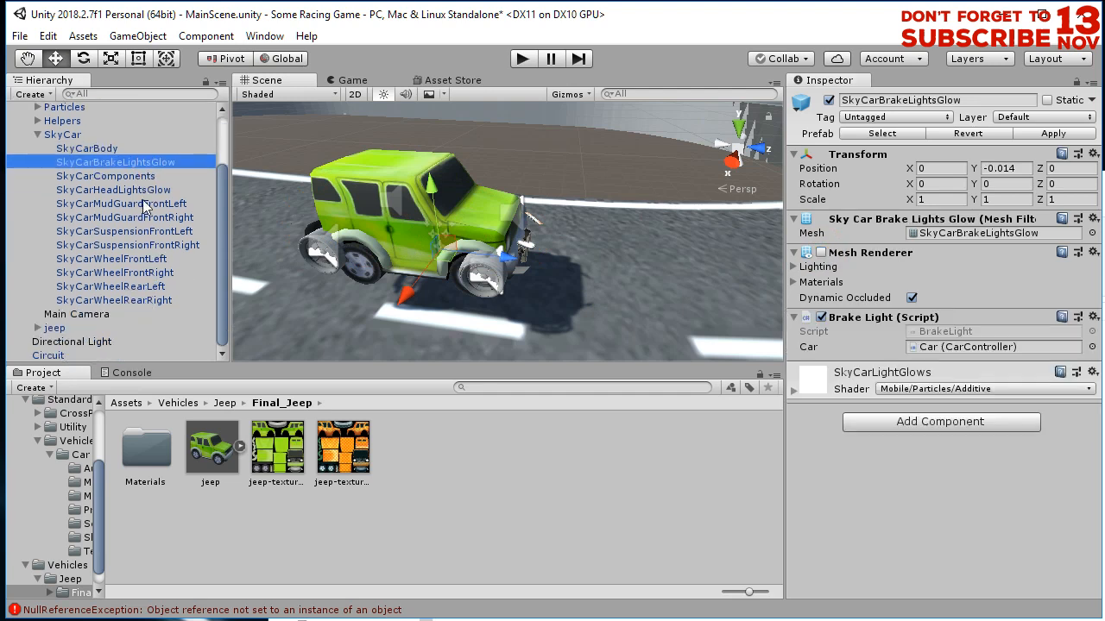
{"action": "left_click", "coordinate": [820, 318]}
{"action": "left_click", "coordinate": [112, 176]}
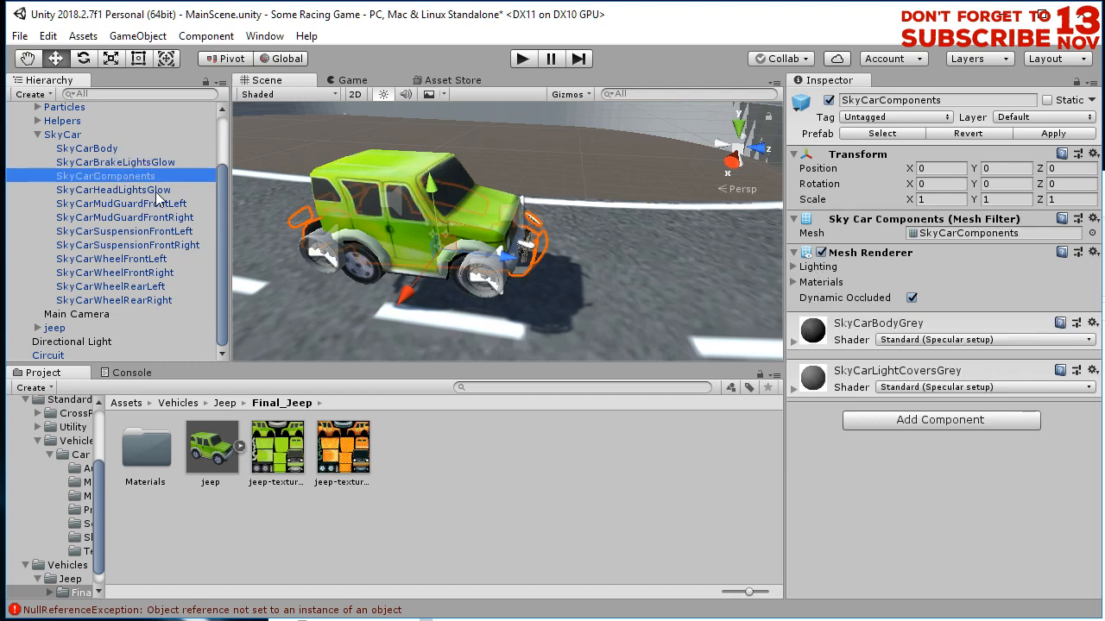
{"action": "left_click_drag", "start_coordinate": [568, 271], "coordinate": [540, 285], "text": "alt"}
{"action": "left_click_drag", "start_coordinate": [454, 296], "coordinate": [724, 314], "text": "alt"}
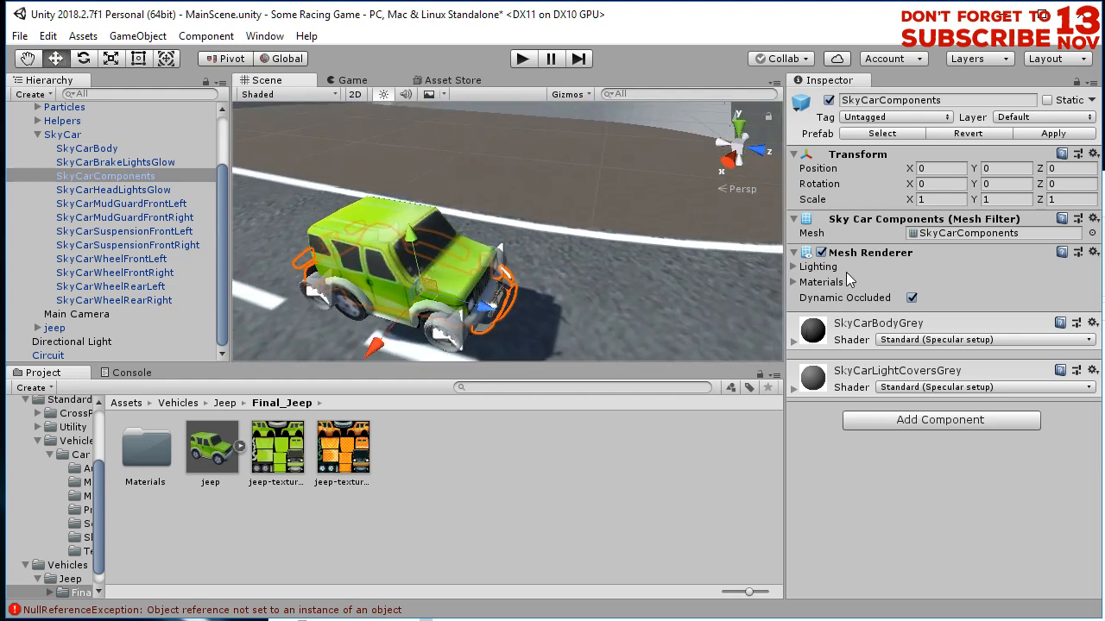
{"action": "left_click", "coordinate": [821, 253]}
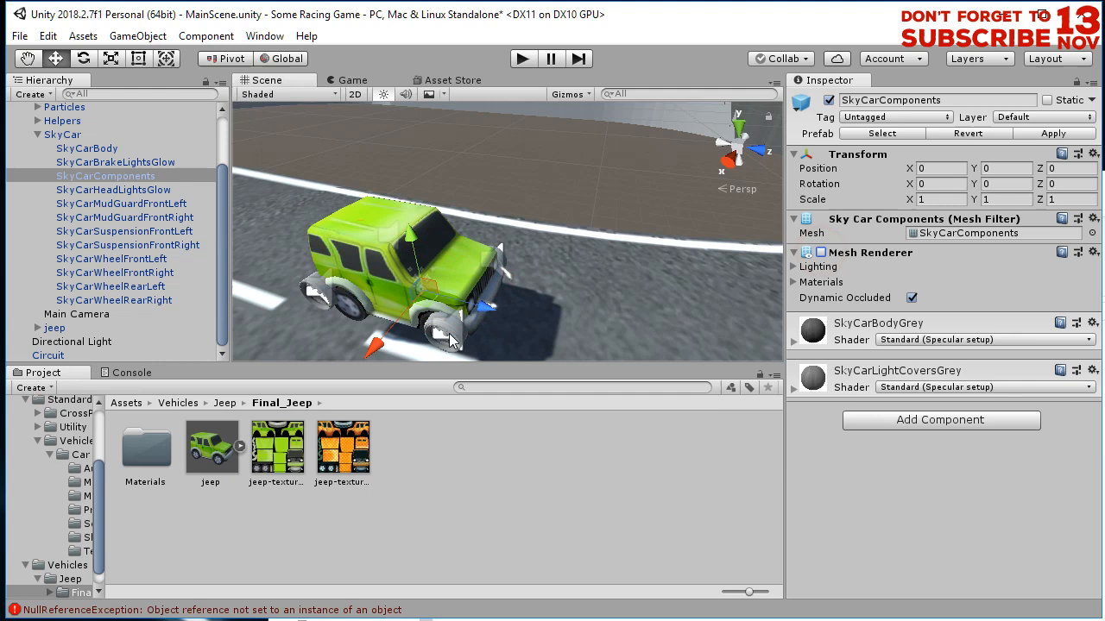
Hide the front right mud guard by disabling the Mesh Renderer of SkyCarMudGuardFrontRight.
{"action": "scroll", "coordinate": [452, 335], "scroll_direction": "up", "scroll_amount": 3}
{"action": "left_click_drag", "start_coordinate": [458, 333], "coordinate": [403, 299], "text": "alt"}
{"action": "middle_click_drag", "start_coordinate": [403, 298], "coordinate": [424, 264]}
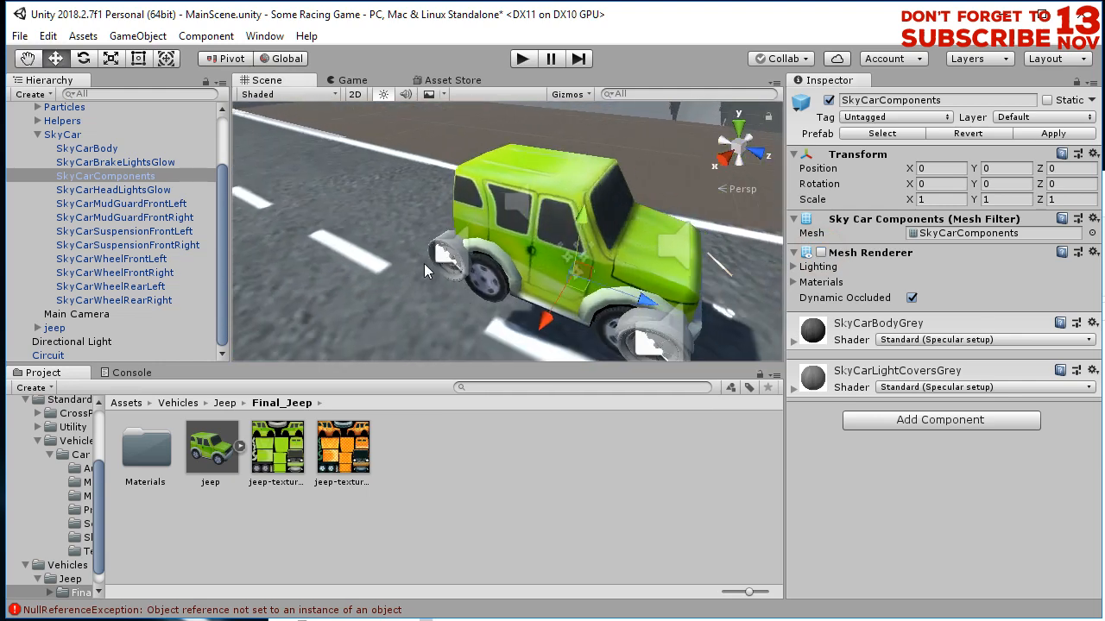
{"action": "left_click", "coordinate": [446, 242]}
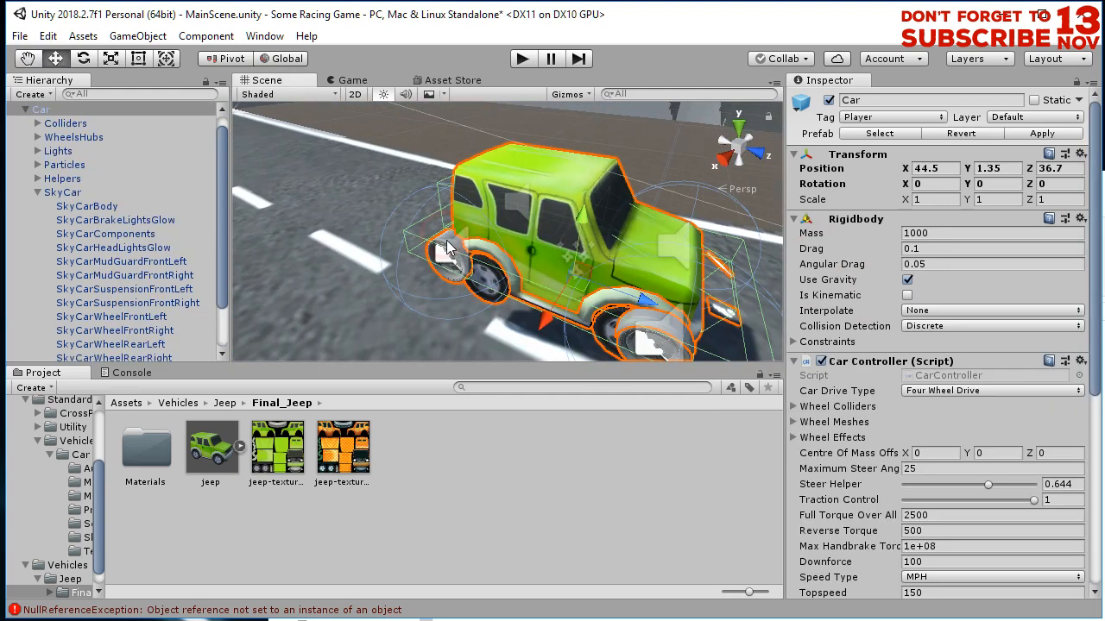
{"action": "left_click", "coordinate": [93, 208]}
{"action": "left_click", "coordinate": [102, 249]}
{"action": "left_click", "coordinate": [109, 289]}
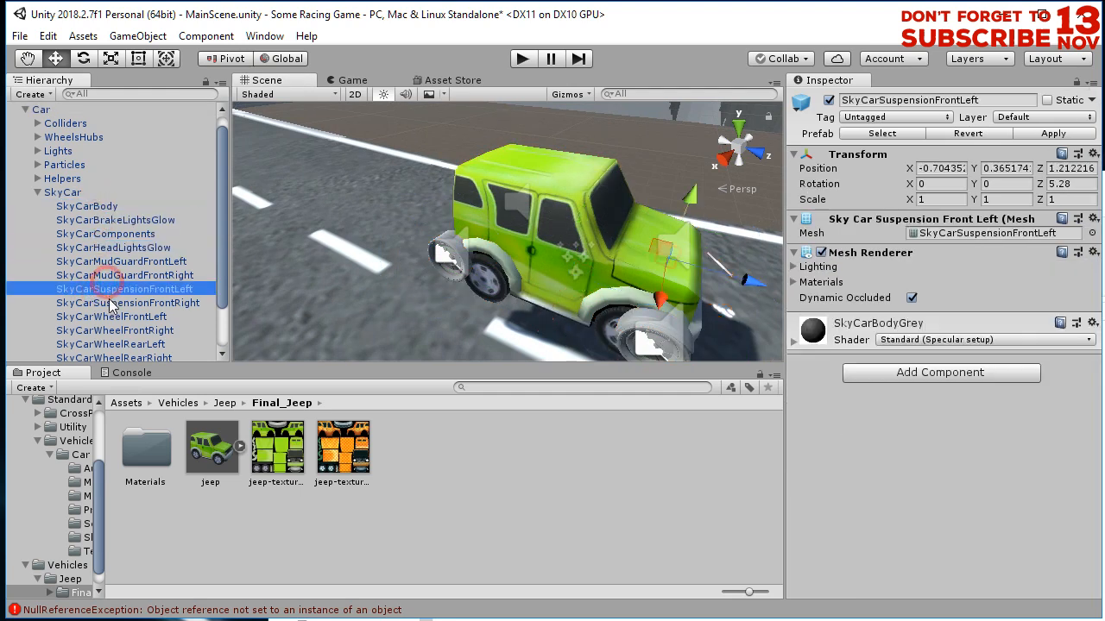
{"action": "left_click", "coordinate": [111, 275]}
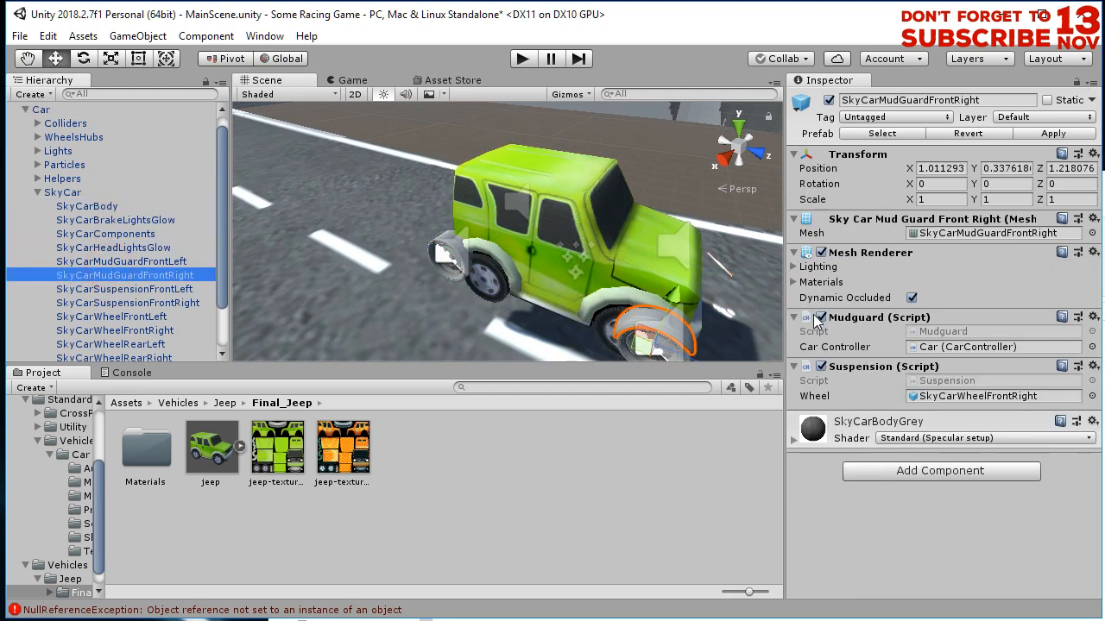
{"action": "left_click", "coordinate": [821, 252]}
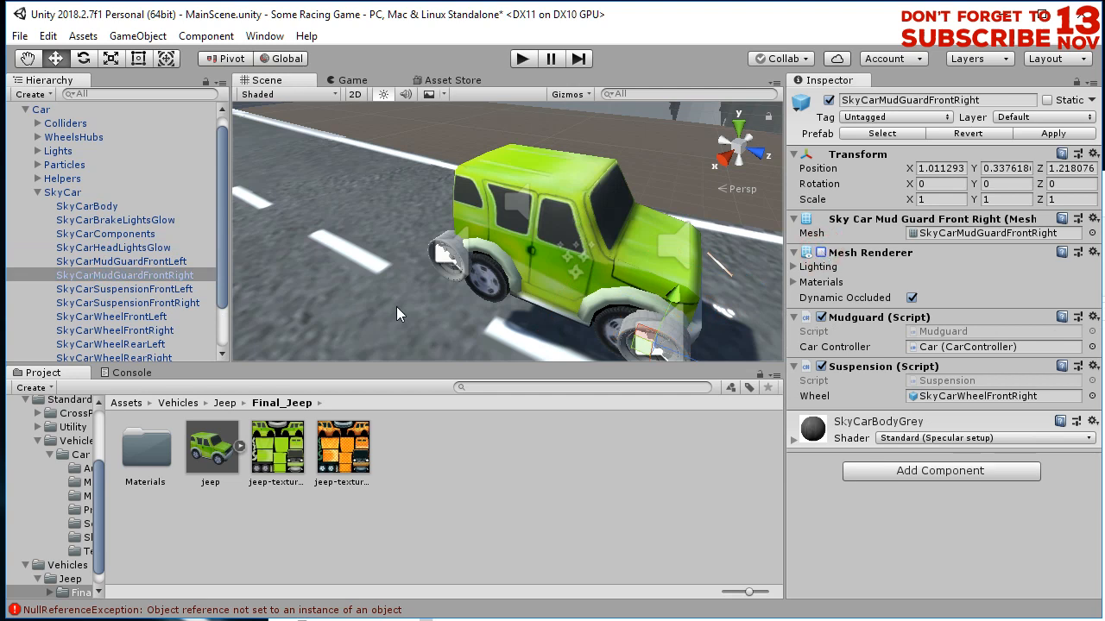
Disable the Mesh Renderers of SkyCarSuspensionFrontLeft and SkyCarSuspensionFrontRight.
{"action": "left_click", "coordinate": [161, 291]}
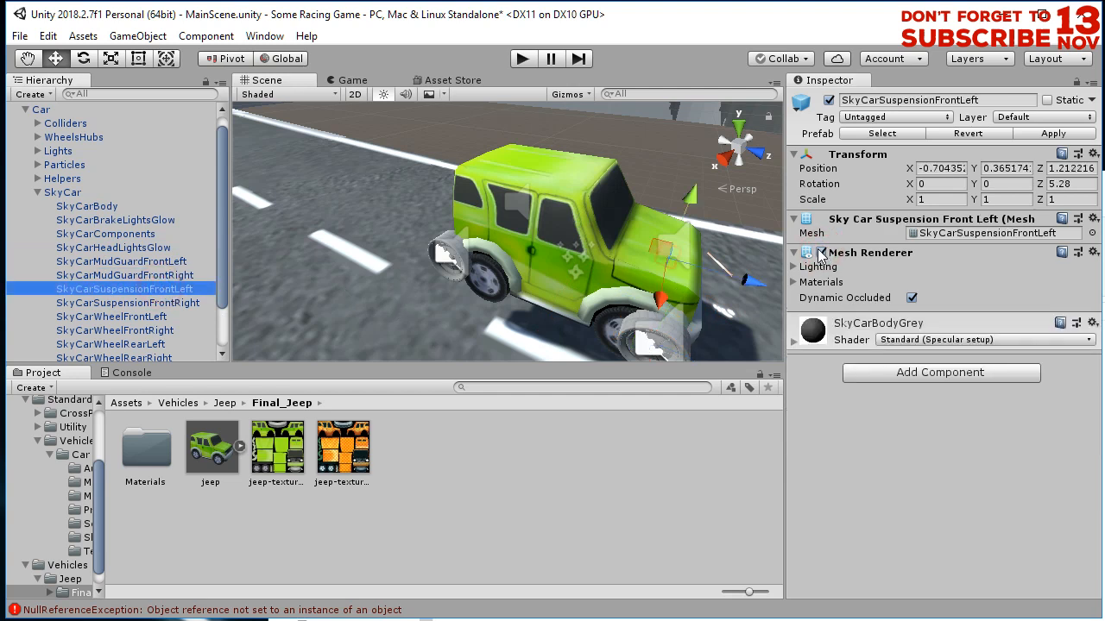
{"action": "left_click", "coordinate": [821, 252]}
{"action": "left_click", "coordinate": [161, 300]}
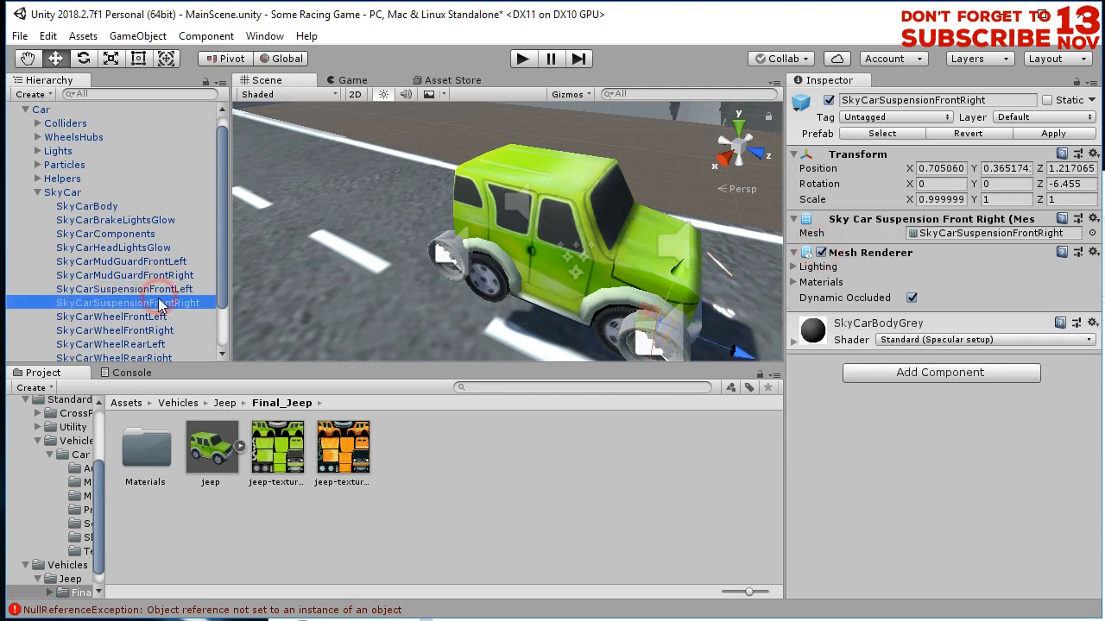
{"action": "left_click", "coordinate": [821, 251]}
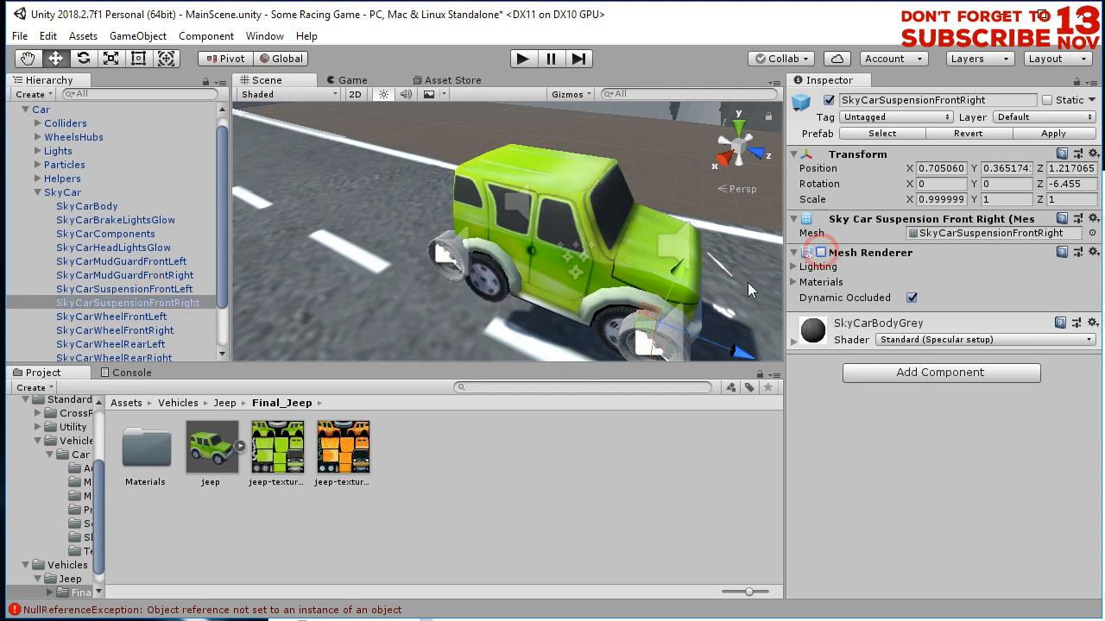
Hide the original front wheels by disabling the Mesh Renderers of SkyCarWheelFrontLeft and SkyCarWheelFrontRight.
{"action": "left_click", "coordinate": [142, 319]}
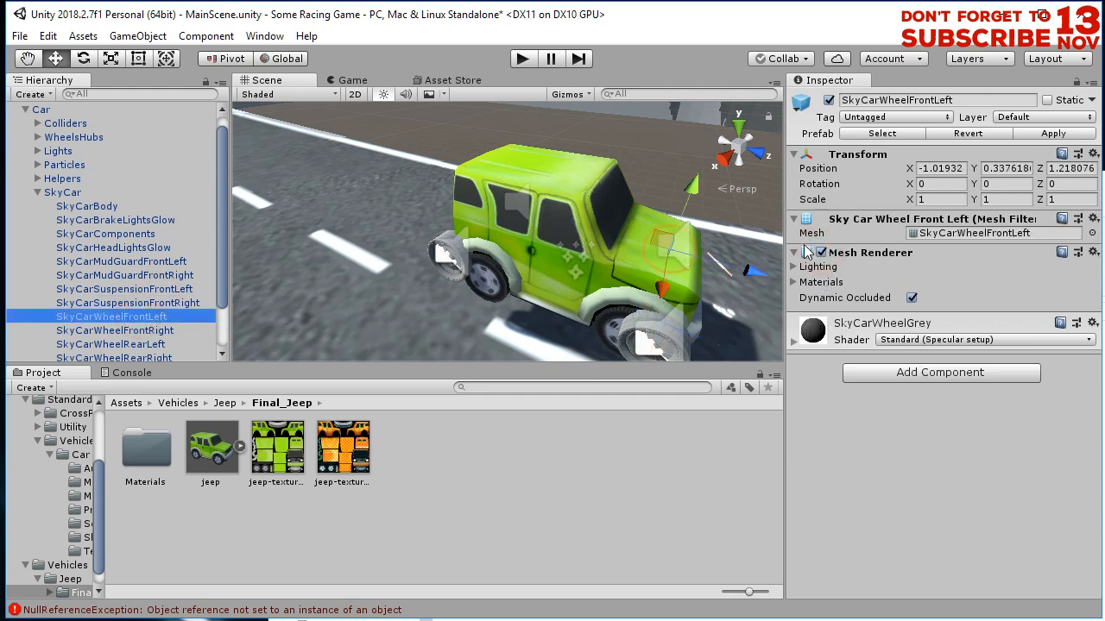
{"action": "left_click", "coordinate": [821, 252]}
{"action": "left_click", "coordinate": [112, 330]}
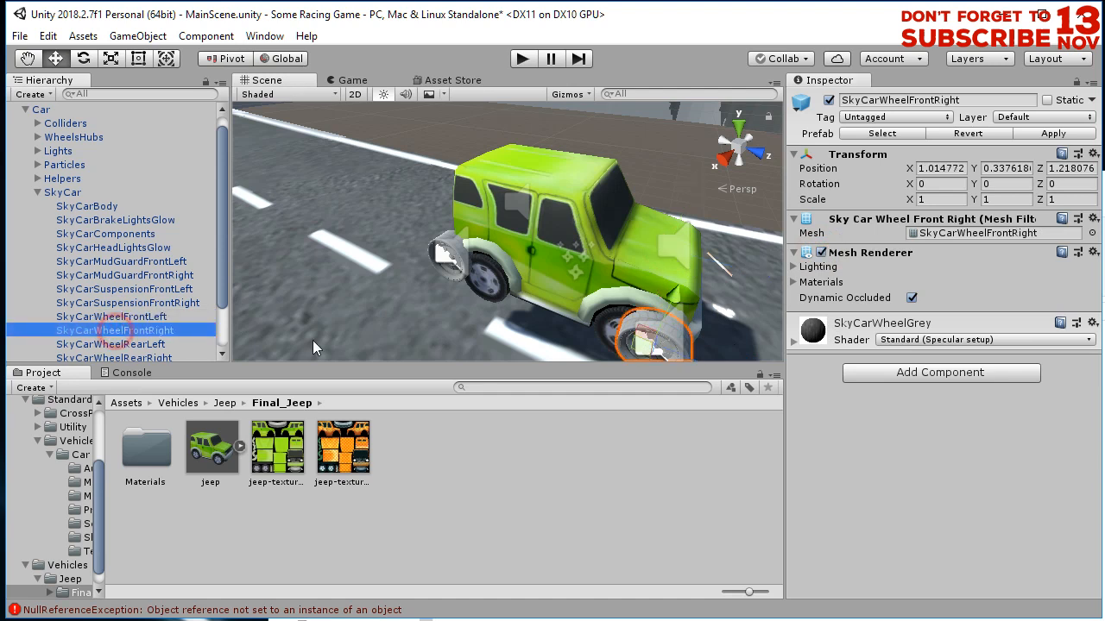
{"action": "left_click", "coordinate": [821, 252]}
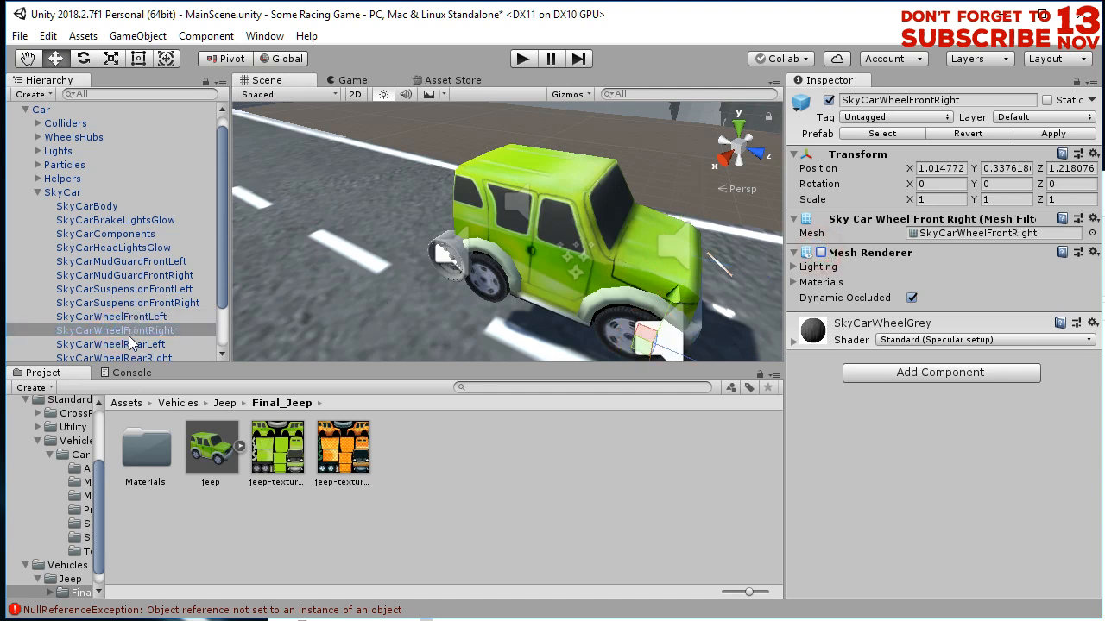
Hide the original rear wheels by disabling the Mesh Renderers of SkyCarWheelRearLeft and SkyCarWheelRearRight.
{"action": "left_click", "coordinate": [128, 342]}
{"action": "left_click", "coordinate": [820, 252]}
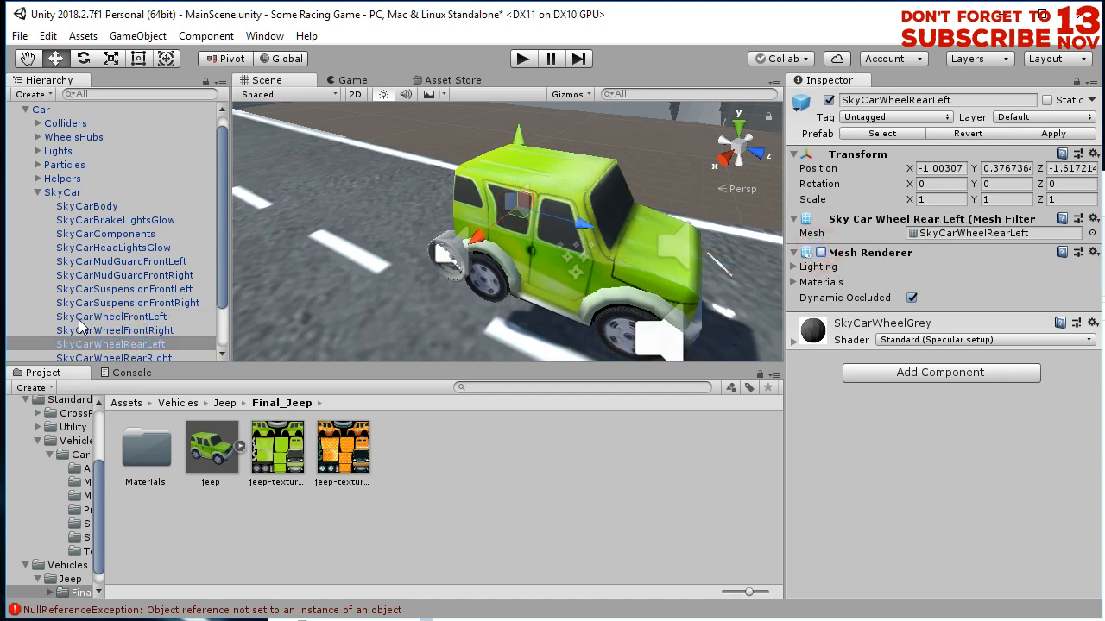
{"action": "scroll", "coordinate": [87, 319], "scroll_direction": "down", "scroll_amount": 3}
{"action": "left_click", "coordinate": [121, 299]}
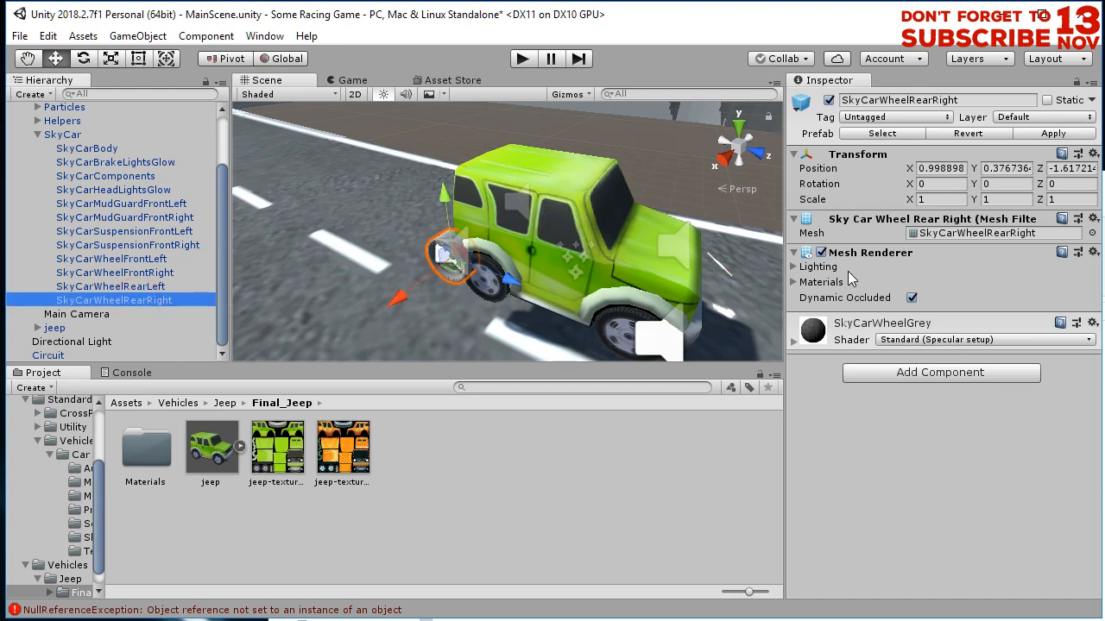
{"action": "left_click", "coordinate": [820, 252]}
Find the leftover glow at the jeep's front bumper and disable the Mesh Renderer of SkyCarHeadLightsGlow.
{"action": "key", "text": "f"}
{"action": "left_click_drag", "start_coordinate": [632, 295], "coordinate": [506, 296], "text": "alt"}
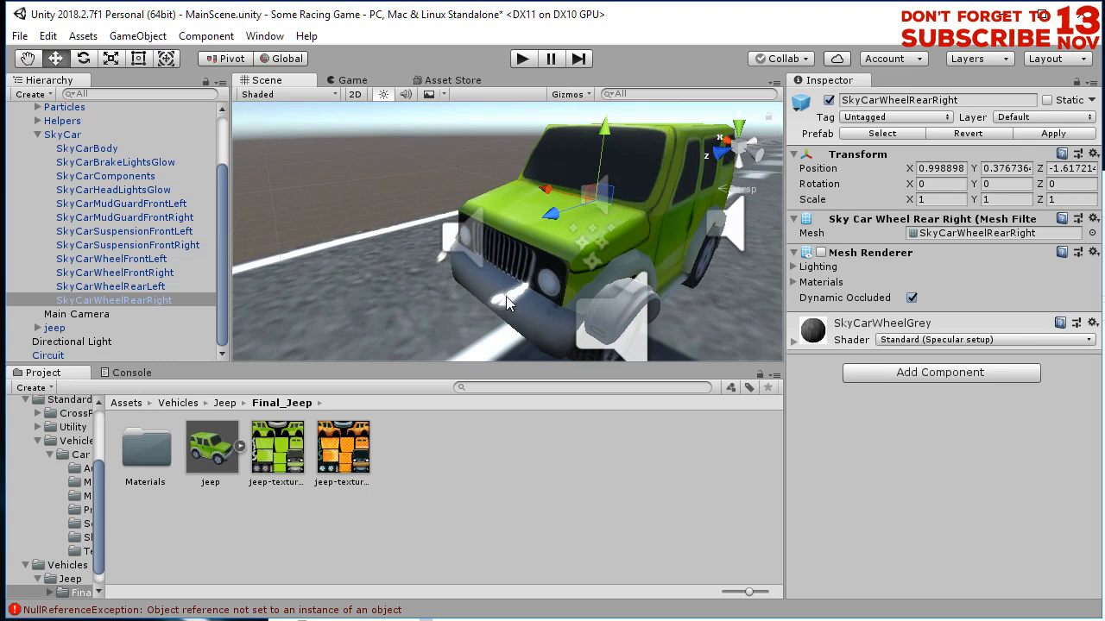
{"action": "left_click", "coordinate": [512, 298]}
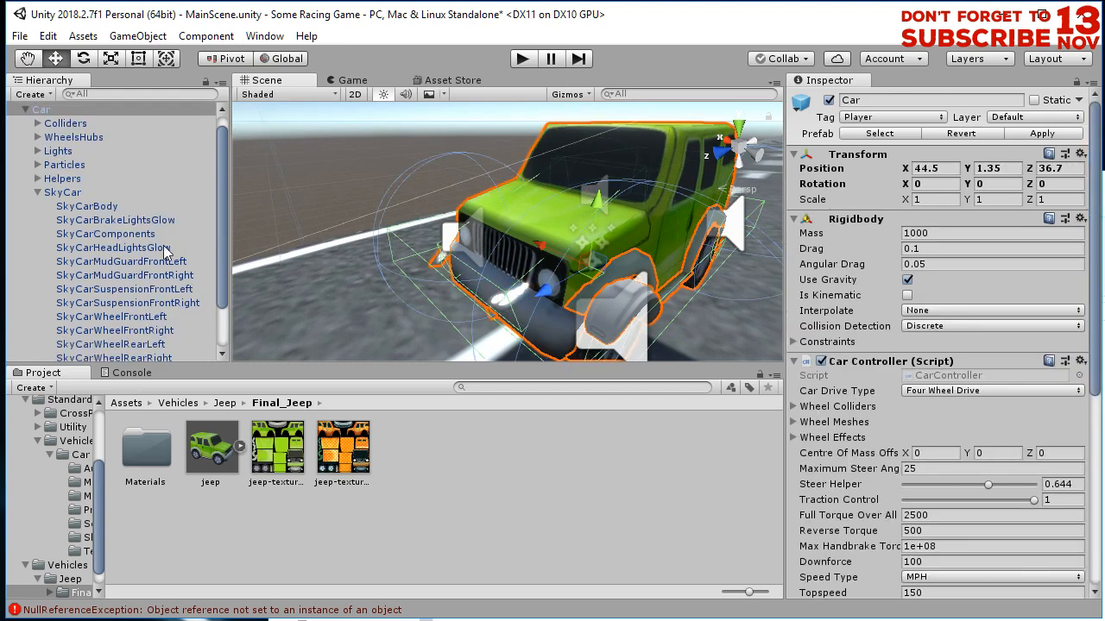
{"action": "left_click", "coordinate": [132, 217]}
{"action": "left_click", "coordinate": [148, 232]}
{"action": "left_click", "coordinate": [152, 248]}
{"action": "left_click", "coordinate": [156, 266]}
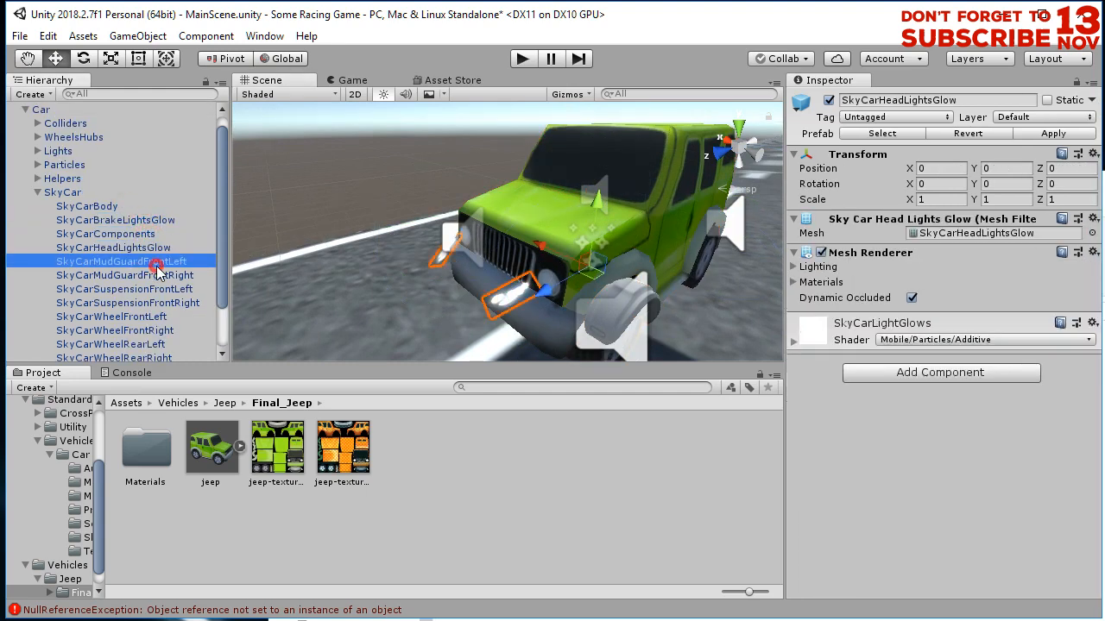
{"action": "left_click", "coordinate": [157, 250]}
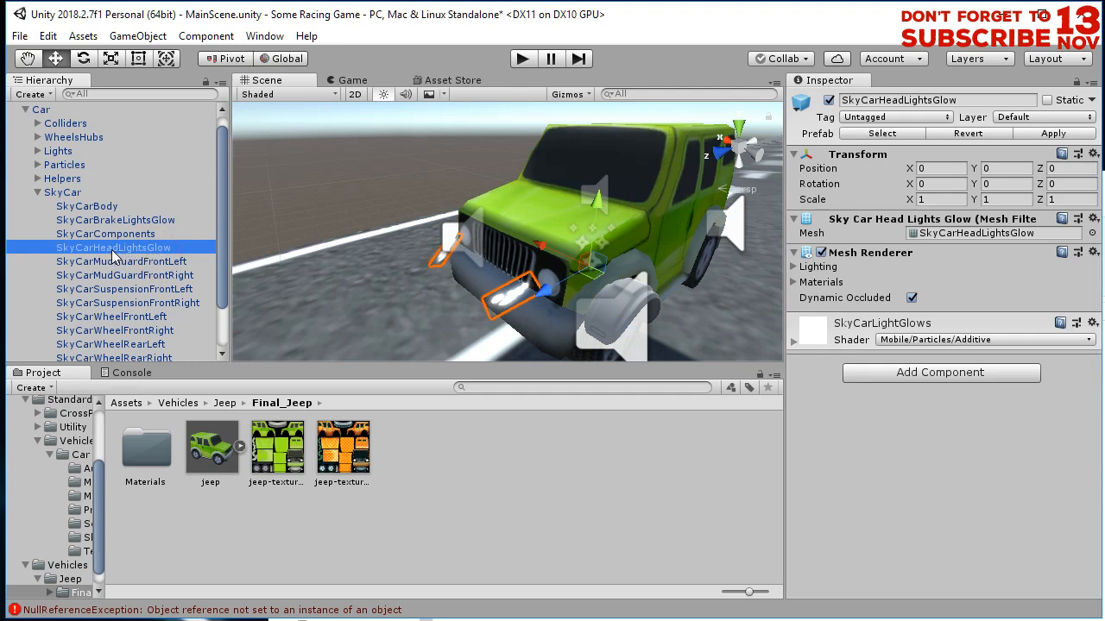
{"action": "left_click", "coordinate": [820, 253]}
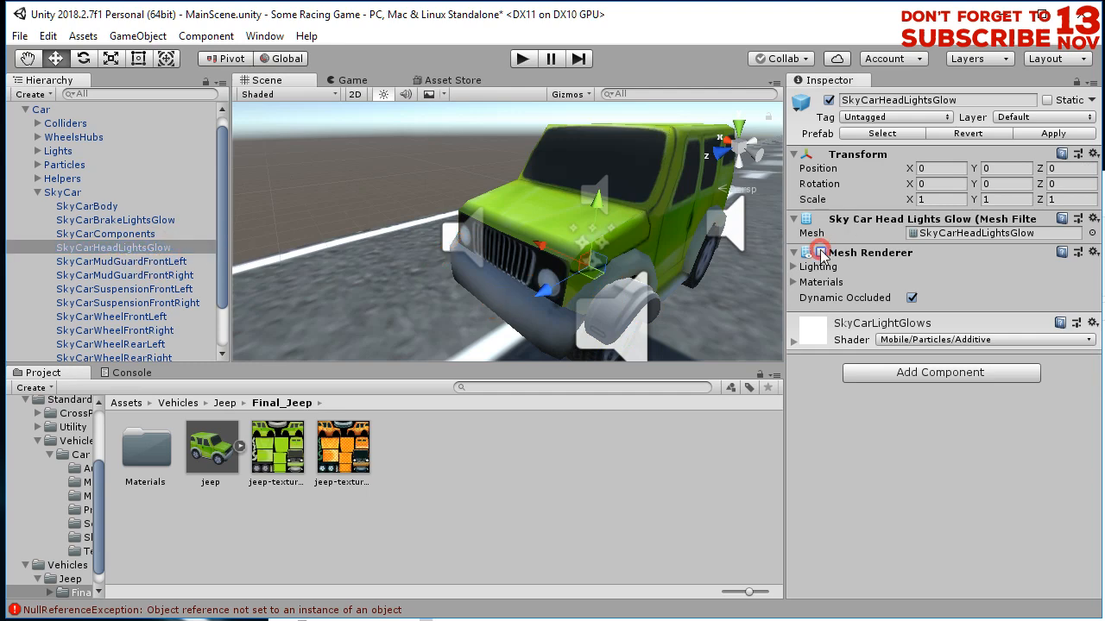
Disable the Mesh Renderer of SkyCarMudGuardFrontLeft at the jeep's front wheel and save the scene.
{"action": "left_click_drag", "start_coordinate": [454, 297], "coordinate": [392, 290], "text": "alt"}
{"action": "left_click_drag", "start_coordinate": [582, 289], "coordinate": [382, 267], "text": "alt"}
{"action": "left_click", "coordinate": [348, 264]}
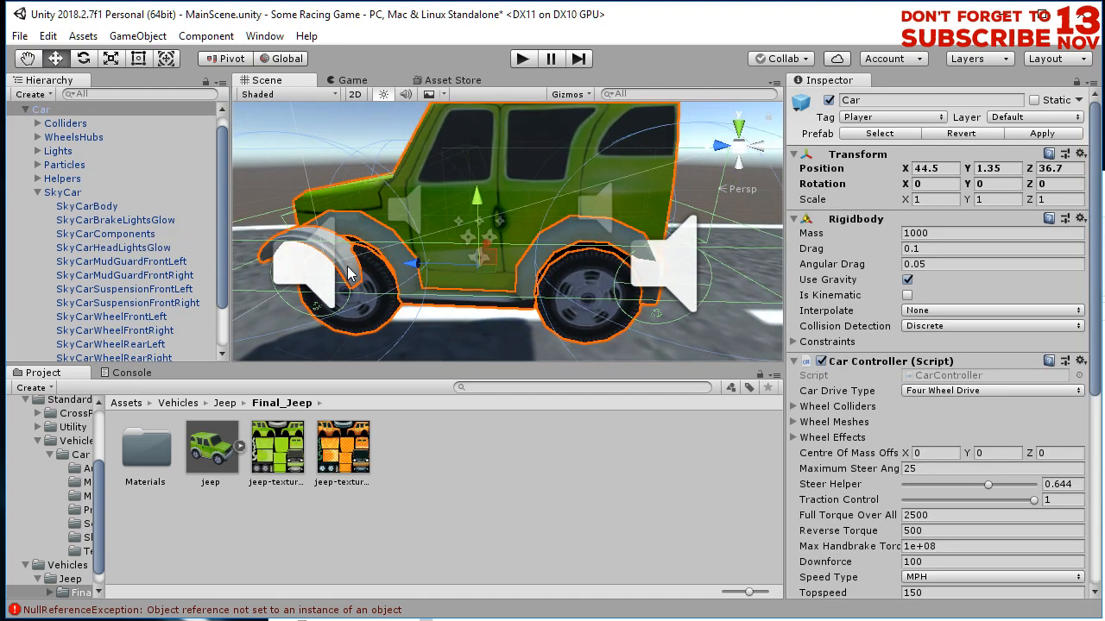
{"action": "left_click", "coordinate": [350, 269]}
{"action": "left_click", "coordinate": [351, 270]}
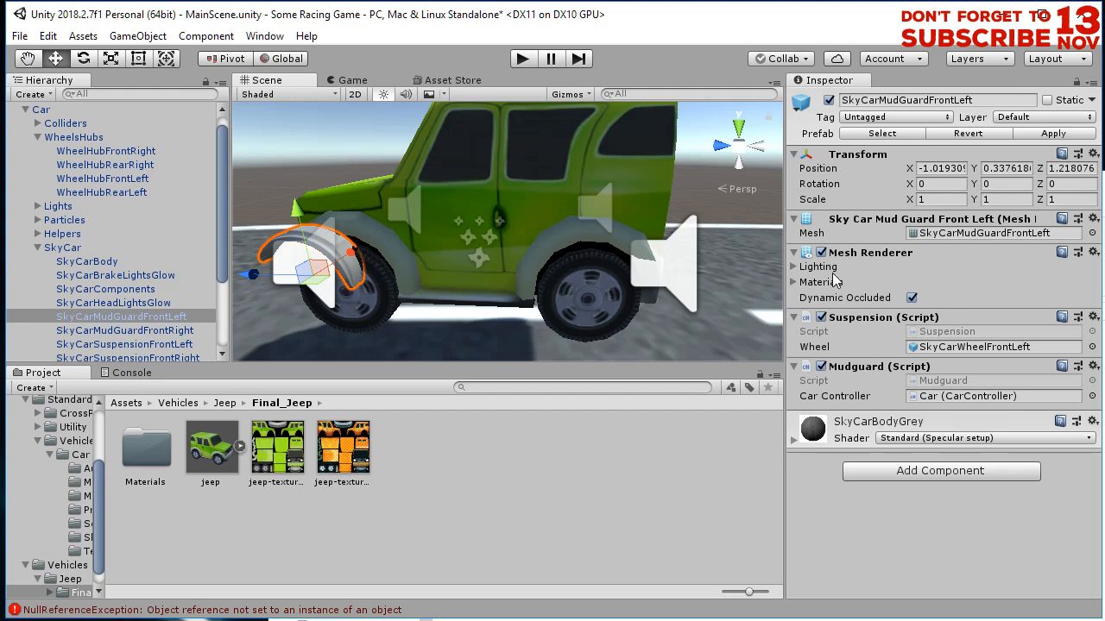
{"action": "left_click", "coordinate": [820, 252]}
{"action": "left_click_drag", "start_coordinate": [474, 308], "coordinate": [380, 241], "text": "alt"}
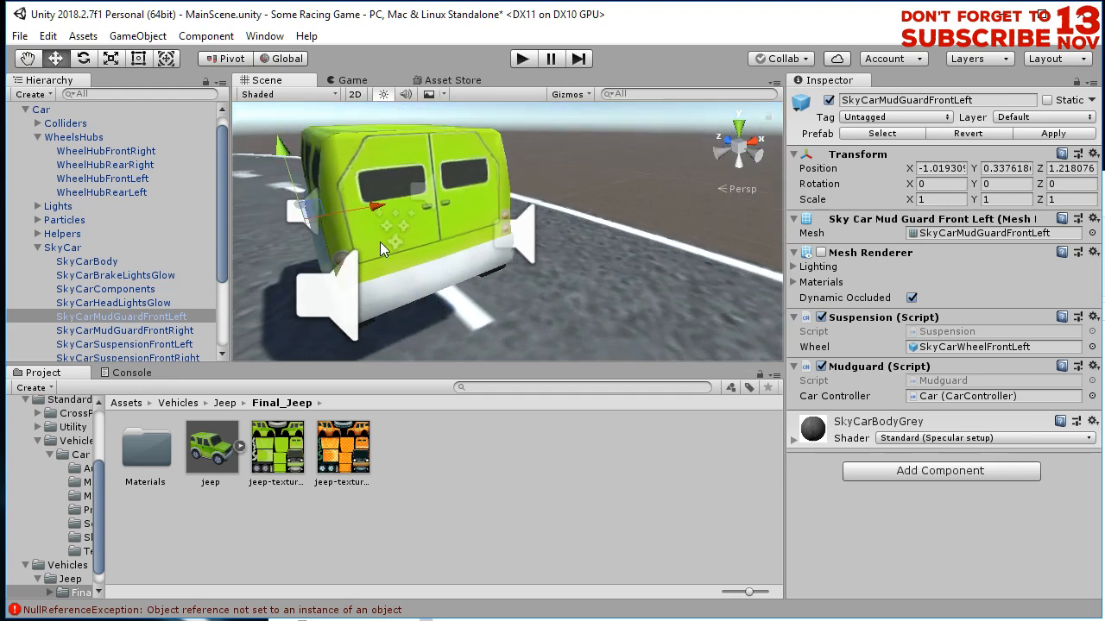
{"action": "key", "text": "ctrl+s"}
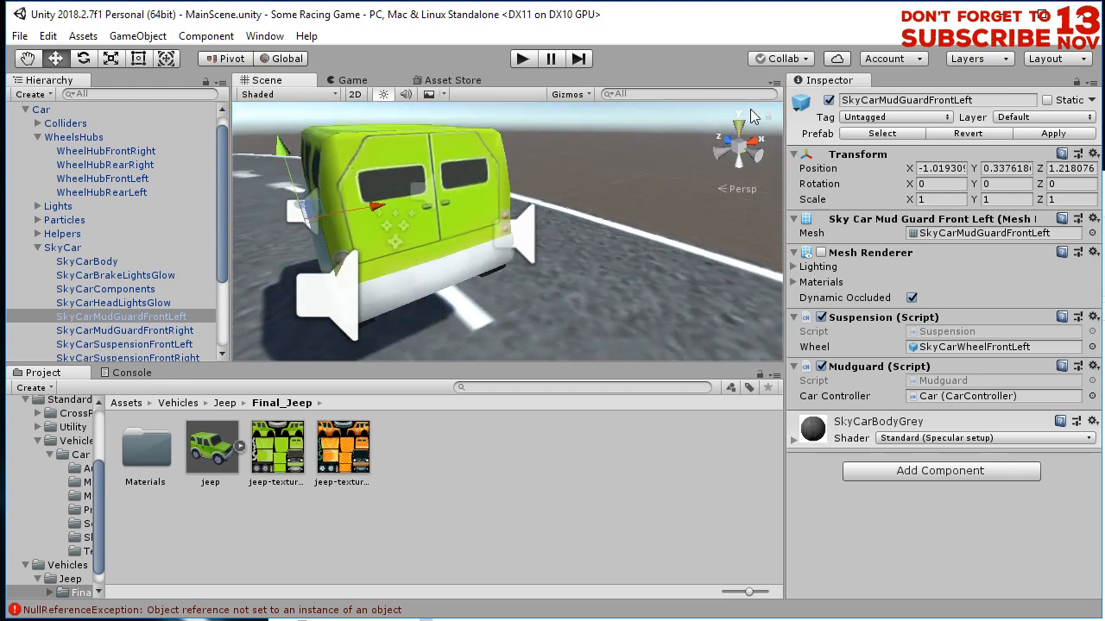
Run the game, test-drive the jeep along the circuit while steering both ways, and stop play mode.
{"action": "left_click", "coordinate": [523, 59]}
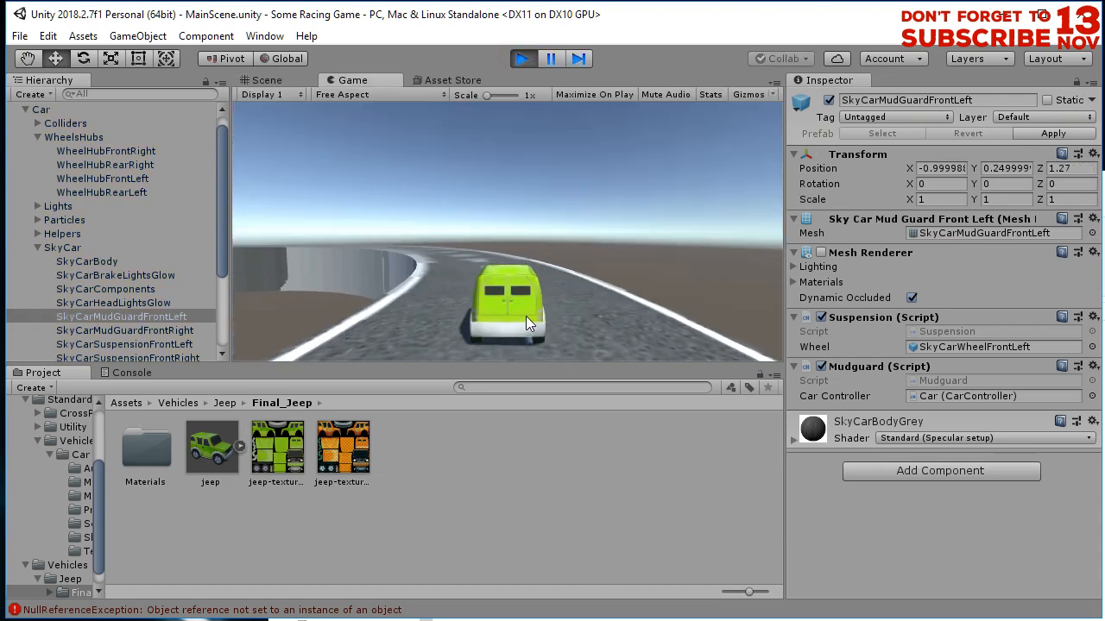
{"action": "key", "text": "w"}
{"action": "key", "text": "a"}
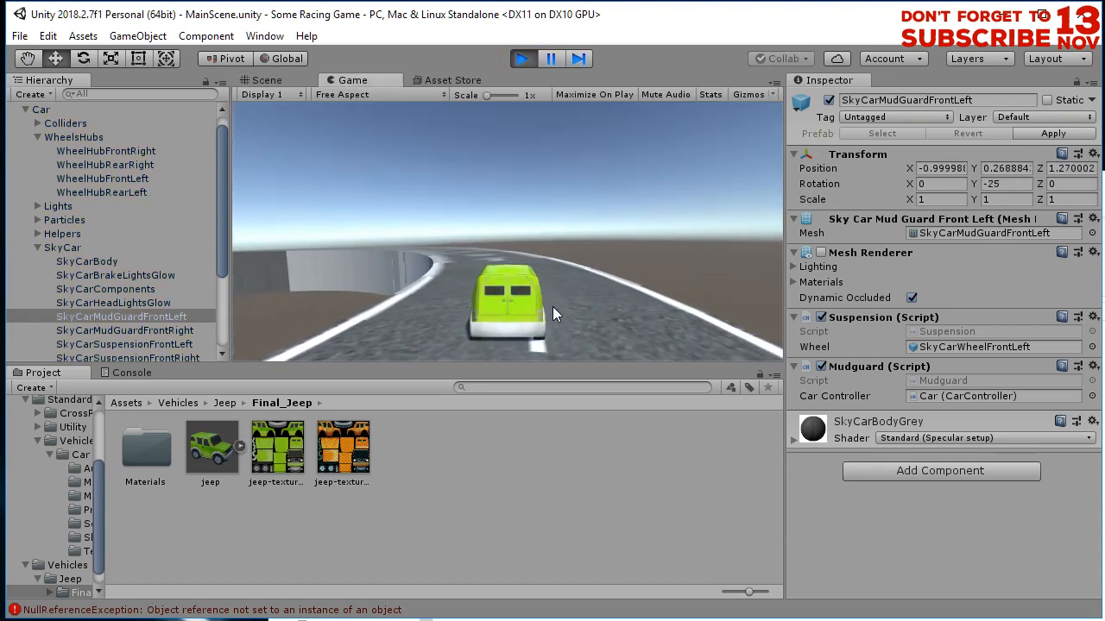
{"action": "key", "text": "d"}
{"action": "key", "text": "a"}
{"action": "key", "text": "a"}
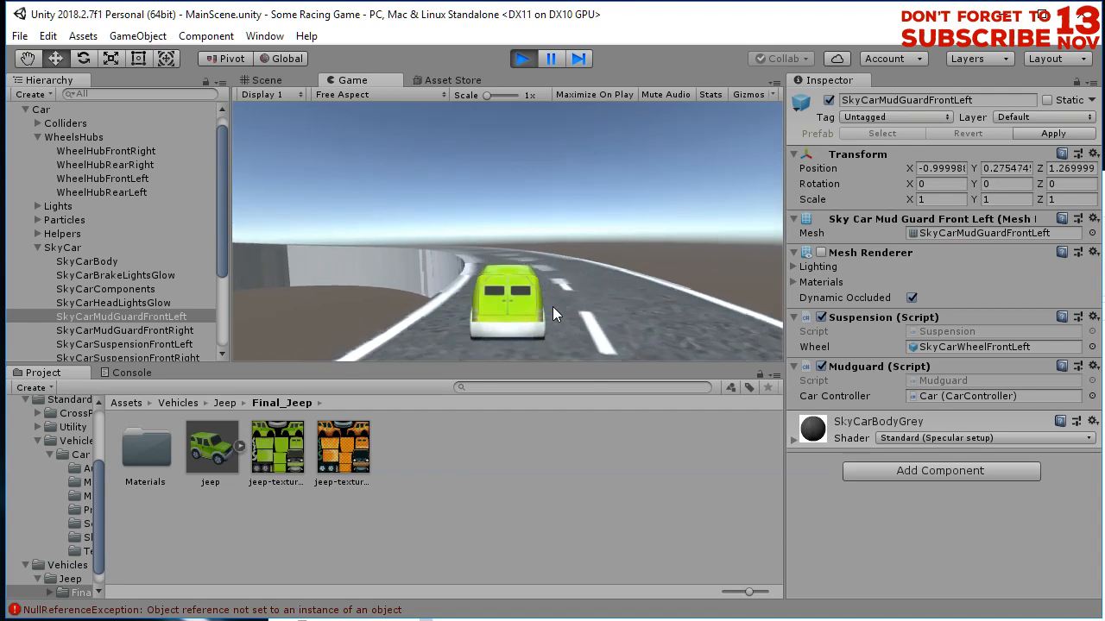
{"action": "key", "text": "a"}
{"action": "key", "text": "a"}
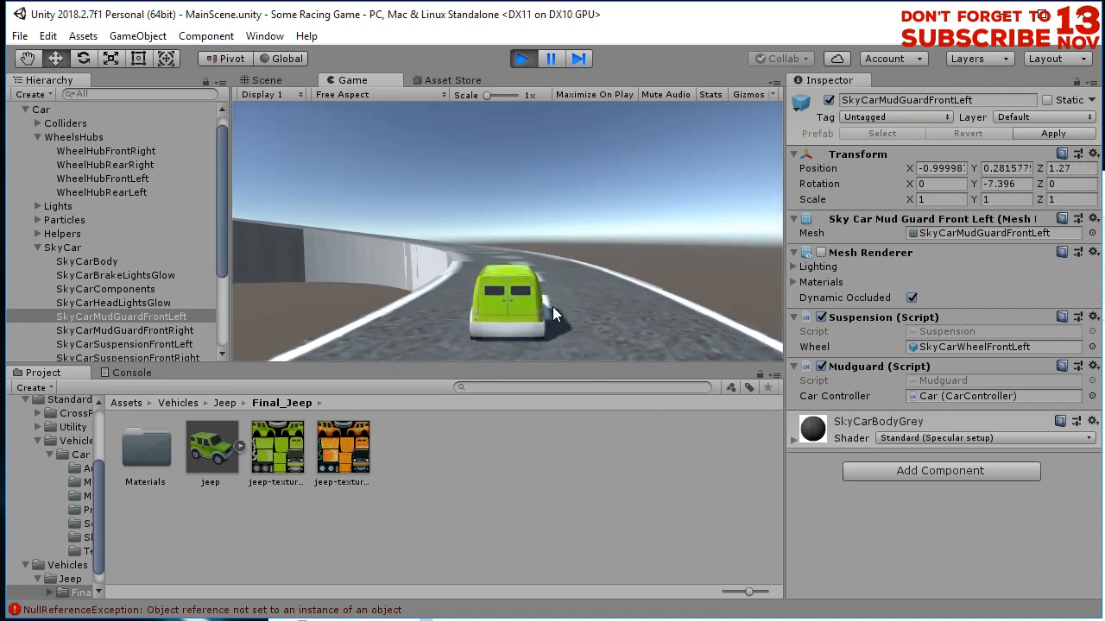
{"action": "key", "text": "a"}
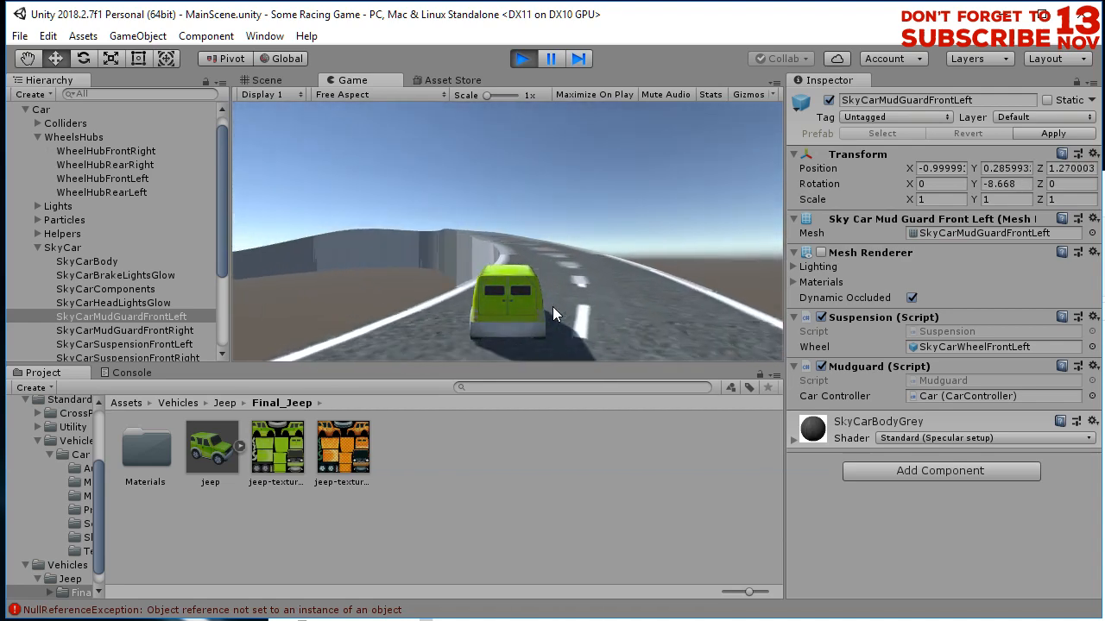
{"action": "key", "text": "d"}
{"action": "key", "text": "a"}
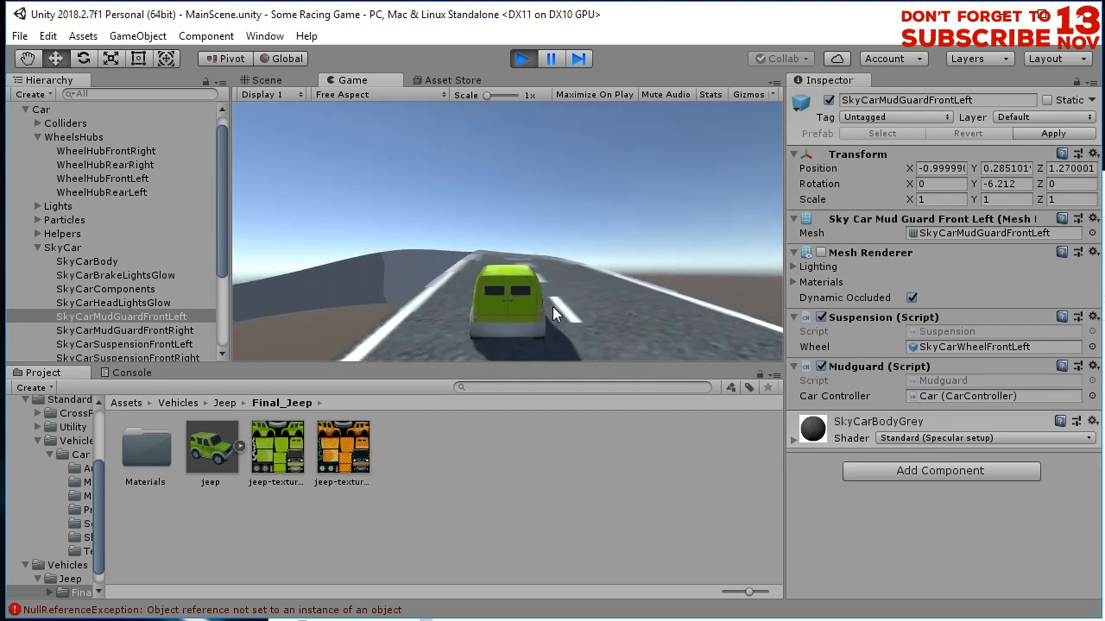
{"action": "left_click", "coordinate": [522, 58]}
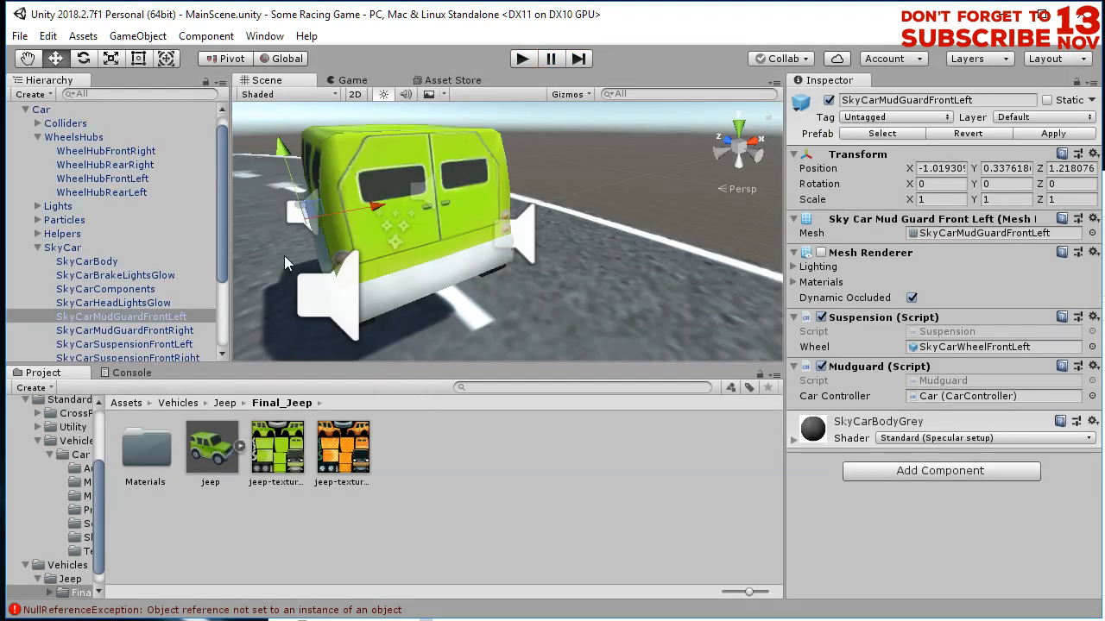
Examine the jeep and its follow camera on the circuit from several angles and distances.
{"action": "scroll", "coordinate": [419, 243], "scroll_direction": "down", "scroll_amount": 5}
{"action": "left_click_drag", "start_coordinate": [426, 294], "coordinate": [861, 254], "text": "alt"}
{"action": "left_click_drag", "start_coordinate": [729, 237], "coordinate": [180, 316], "text": "alt"}
{"action": "left_click_drag", "start_coordinate": [619, 293], "coordinate": [437, 290], "text": "alt"}
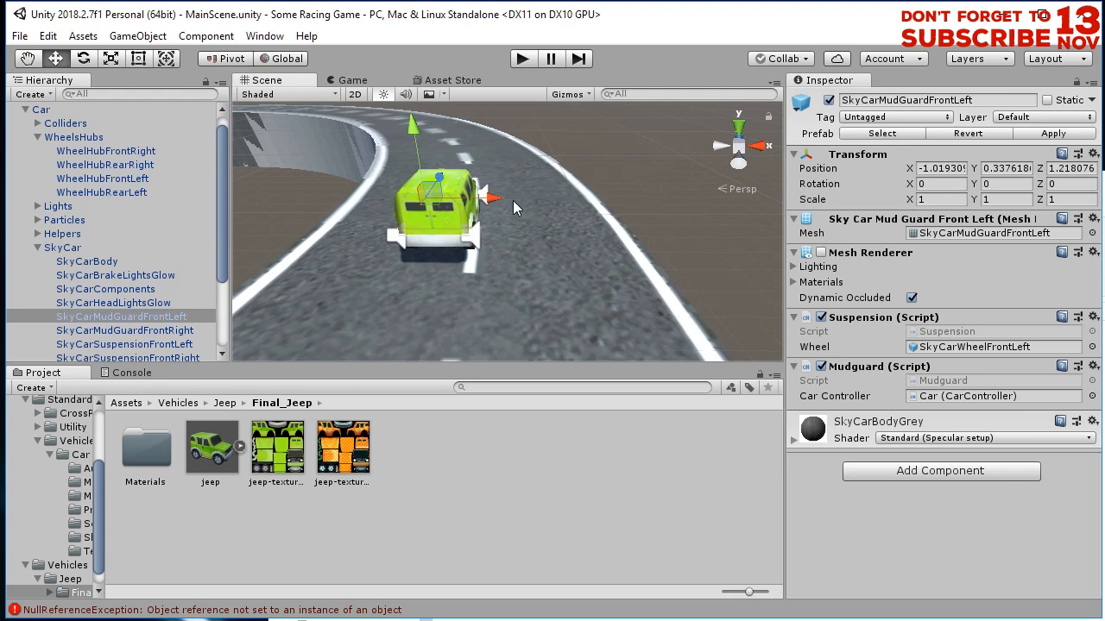
{"action": "scroll", "coordinate": [493, 253], "scroll_direction": "down", "scroll_amount": 2}
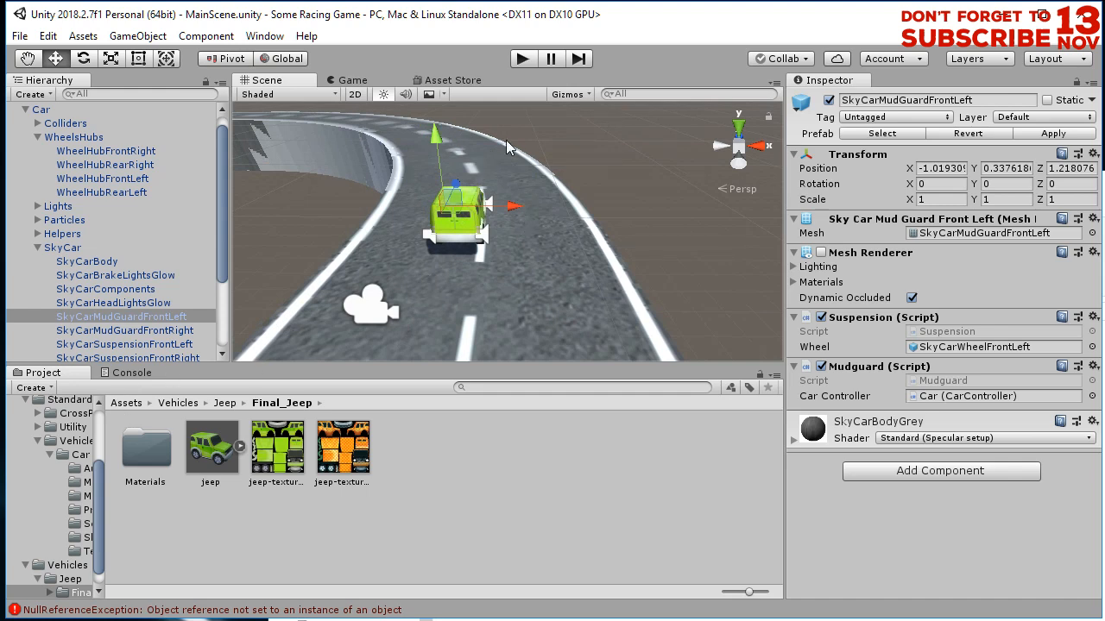
{"action": "scroll", "coordinate": [482, 274], "scroll_direction": "down", "scroll_amount": 2}
{"action": "left_click_drag", "start_coordinate": [482, 274], "coordinate": [542, 241], "text": "alt"}
{"action": "scroll", "coordinate": [476, 232], "scroll_direction": "up", "scroll_amount": 2}
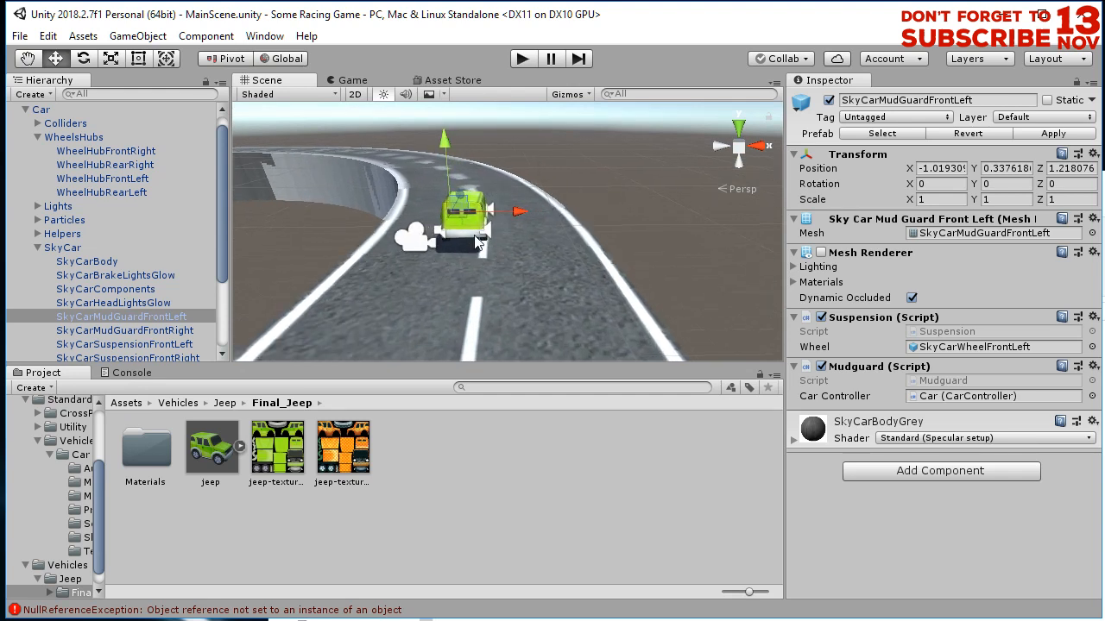
{"action": "mouse_move", "coordinate": [223, 142]}
{"action": "left_mouse_down"}
{"action": "mouse_move", "coordinate": [223, 170]}
{"action": "mouse_move", "coordinate": [225, 126]}
{"action": "left_mouse_up"}
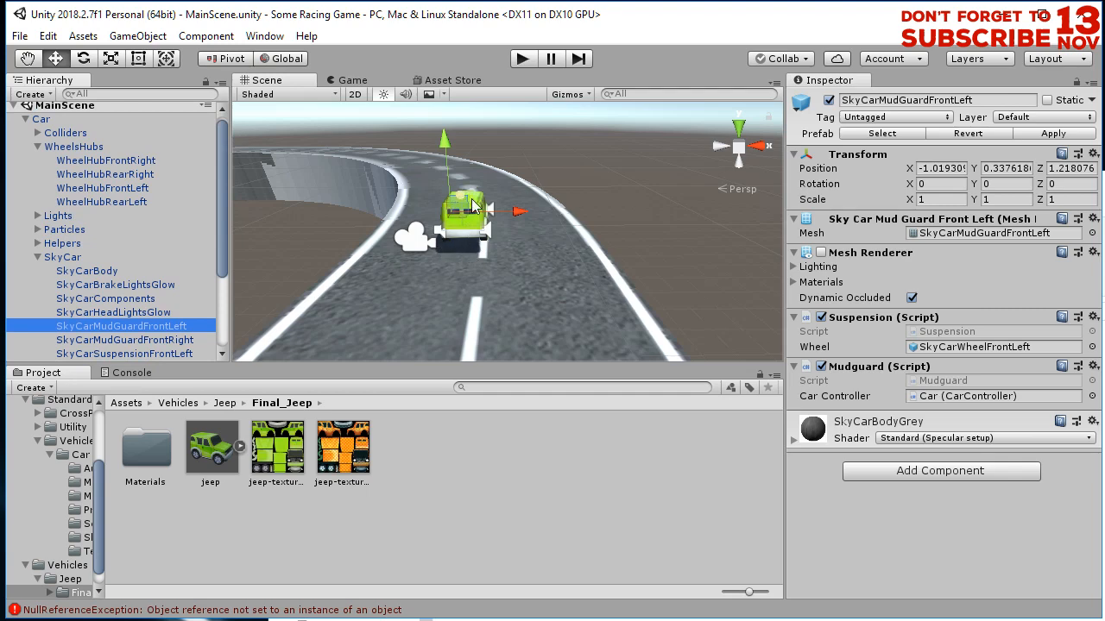
{"action": "left_click_drag", "start_coordinate": [480, 238], "coordinate": [423, 286], "text": "alt"}
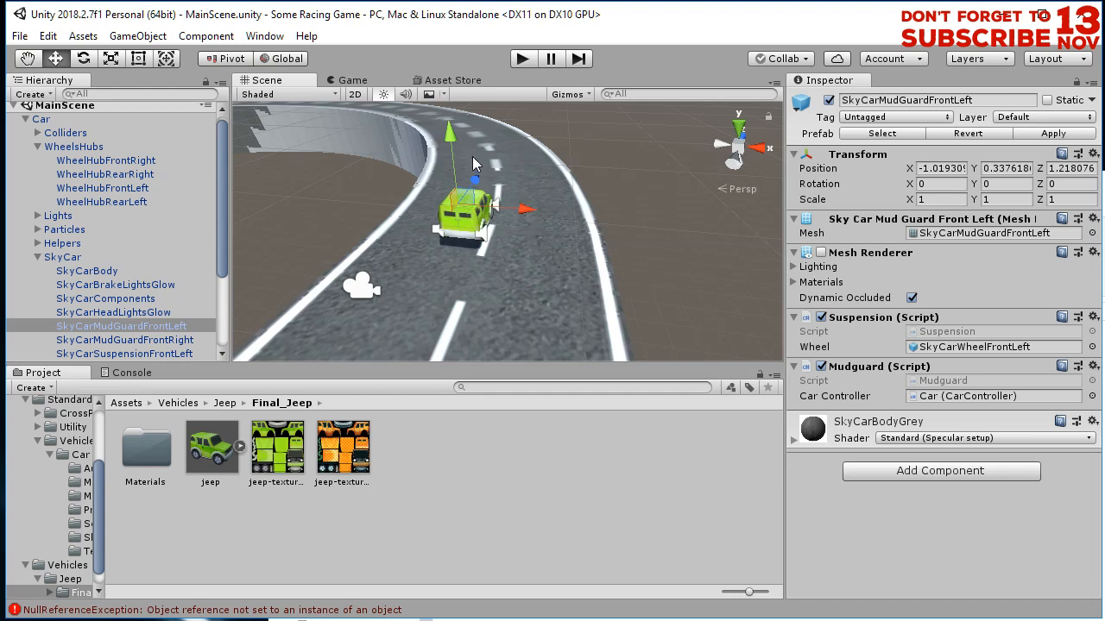
{"action": "scroll", "coordinate": [466, 254], "scroll_direction": "down", "scroll_amount": 2}
{"action": "middle_click_drag", "start_coordinate": [518, 261], "coordinate": [487, 263]}
{"action": "scroll", "coordinate": [502, 240], "scroll_direction": "up", "scroll_amount": 5}
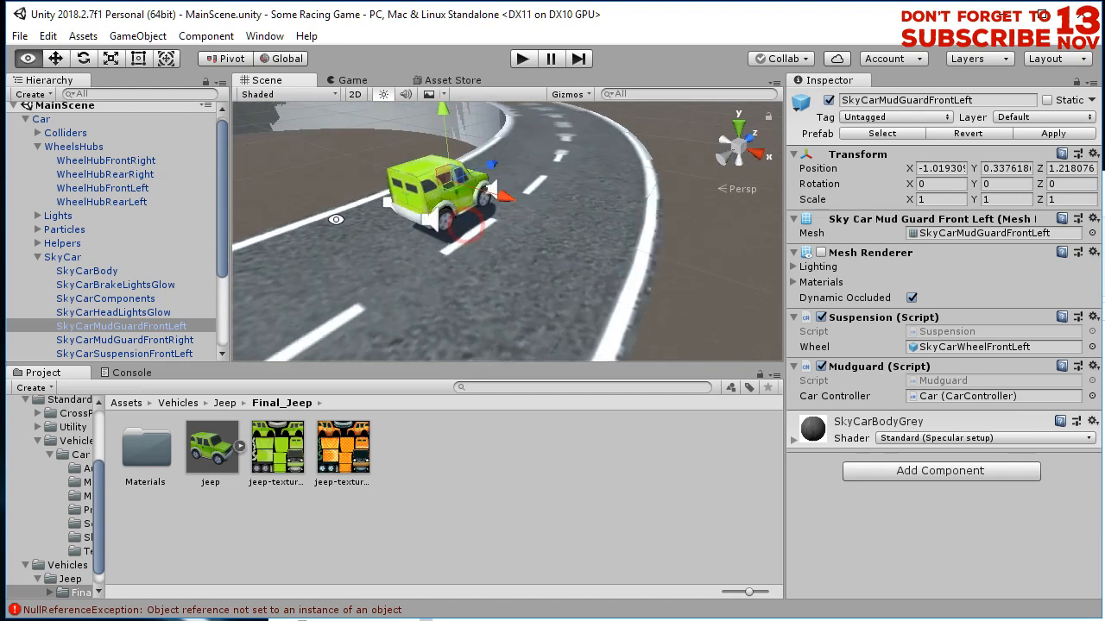